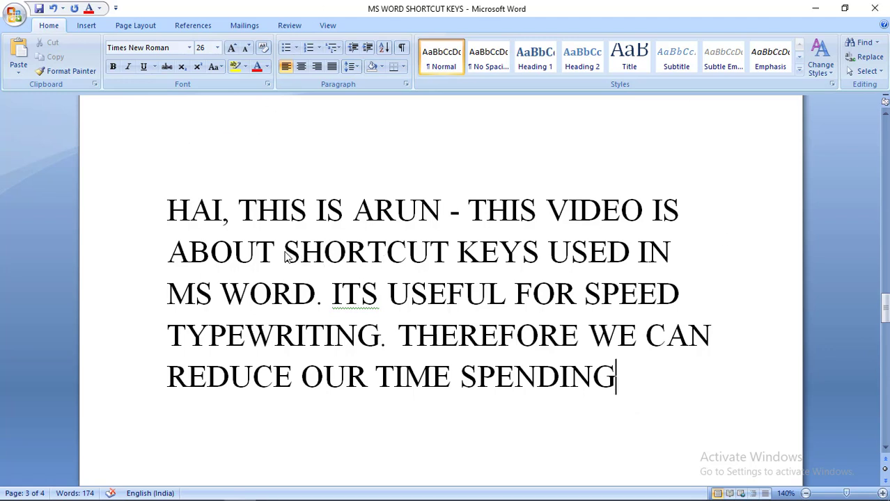
# Make the phrase "SHORTCUT KEYS" bold in the introductory paragraph on page 3
pyautogui.moveTo(286, 252); pyautogui.dragTo(547, 254)
pyautogui.click(347, 256)
pyautogui.moveTo(283, 254); pyautogui.dragTo(546, 254)
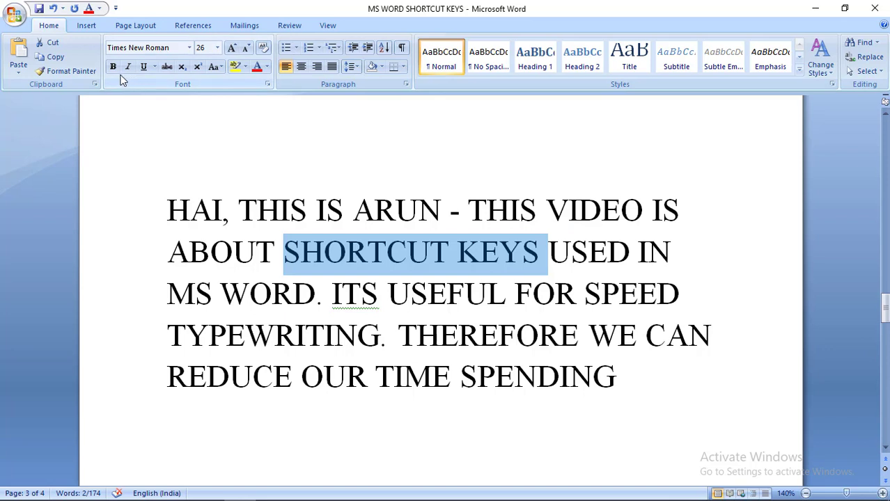
pyautogui.hotkey('ctrl', 'b')
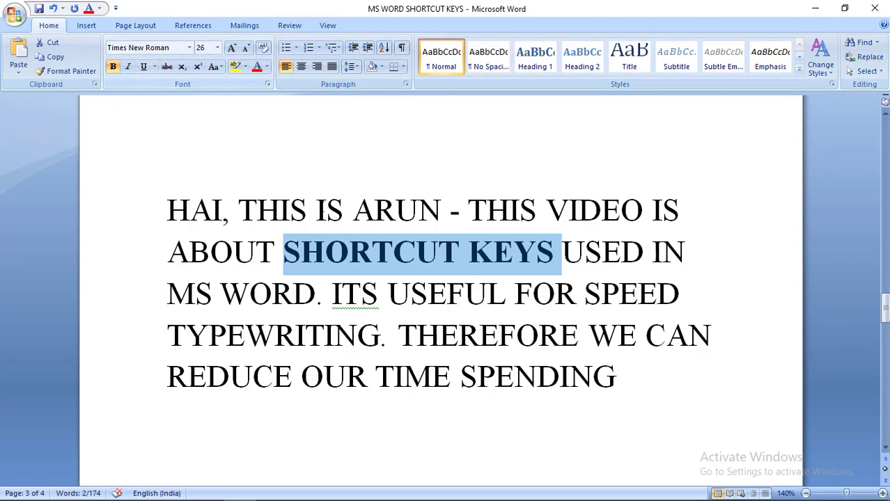
pyautogui.click(286, 254)
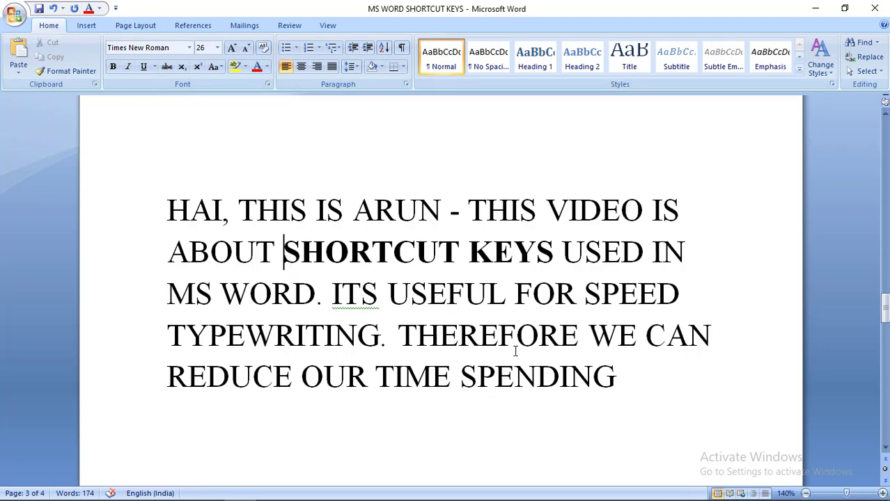
pyautogui.click(380, 378)
pyautogui.moveTo(381, 377); pyautogui.dragTo(610, 403)
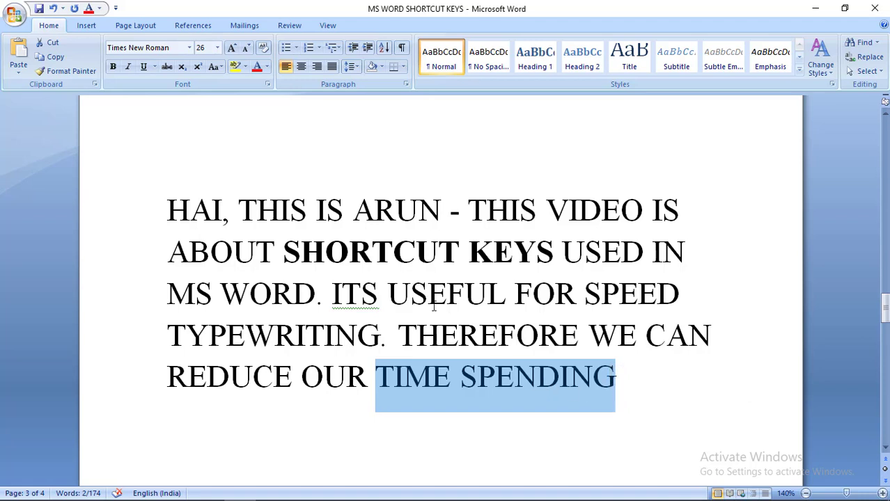
pyautogui.click(284, 252)
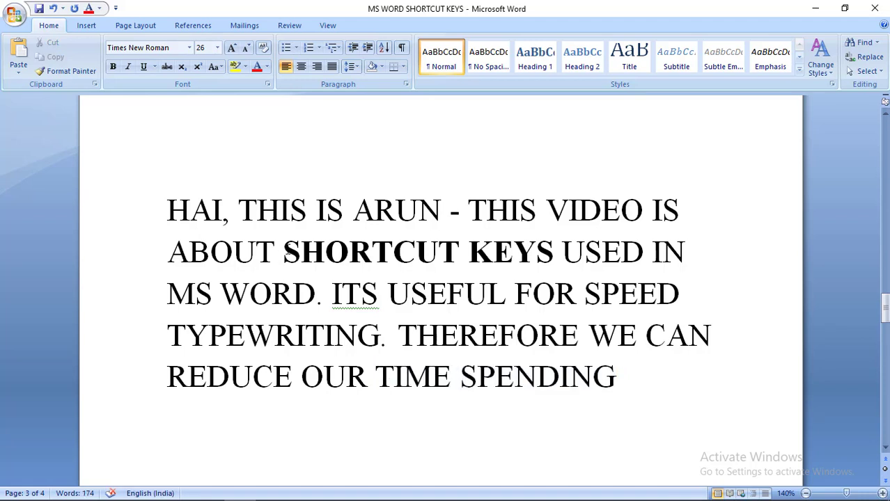
pyautogui.moveTo(284, 252); pyautogui.dragTo(561, 262)
pyautogui.moveTo(585, 292); pyautogui.dragTo(390, 329)
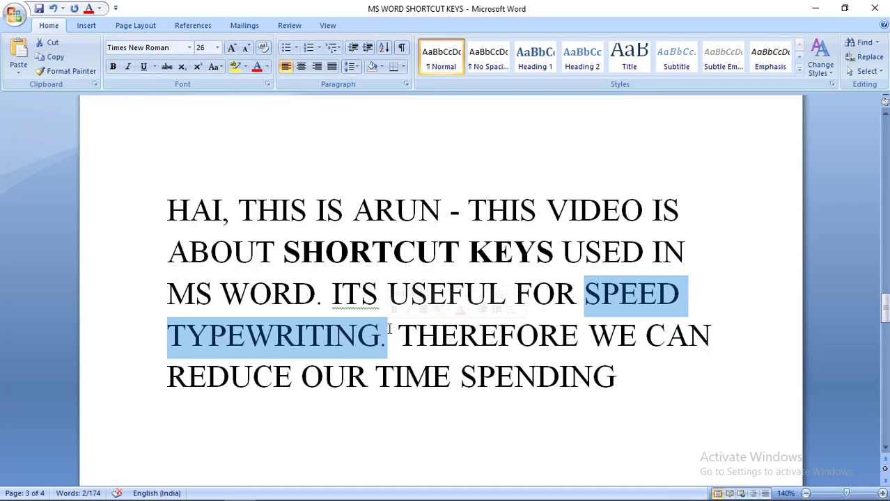
pyautogui.moveTo(377, 376); pyautogui.dragTo(585, 407)
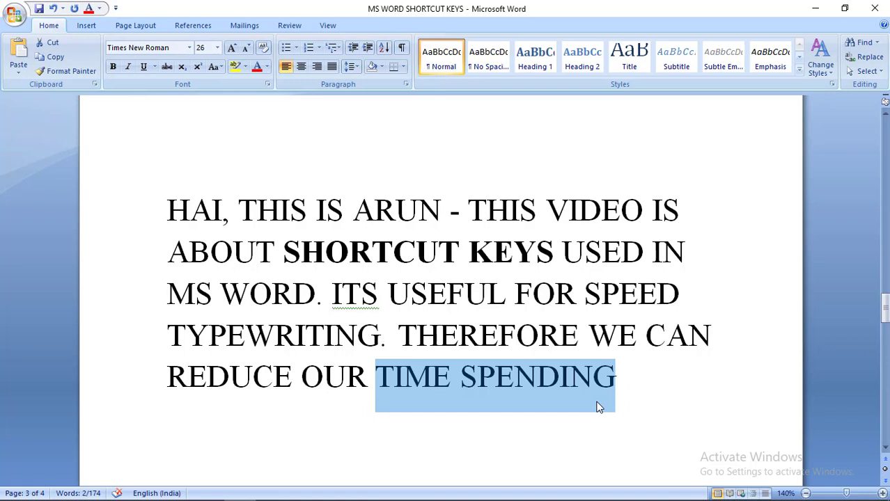
# Return to the "MS WORD SHORTCUT KEYS" title on page 1 and select the whole document
pyautogui.click(302, 285)
pyautogui.scroll(-15, 302, 284)
pyautogui.scroll(5, 301, 284)
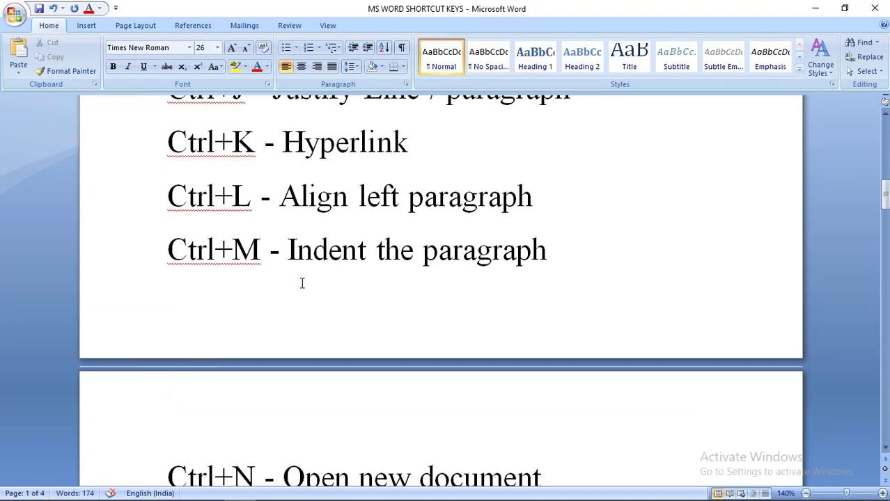
pyautogui.scroll(1, 301, 283)
pyautogui.scroll(6, 301, 284)
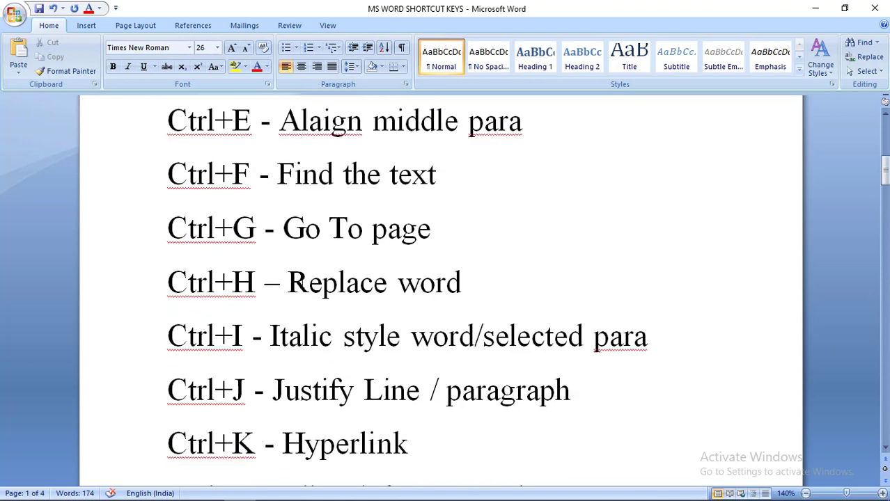
pyautogui.scroll(9, 301, 283)
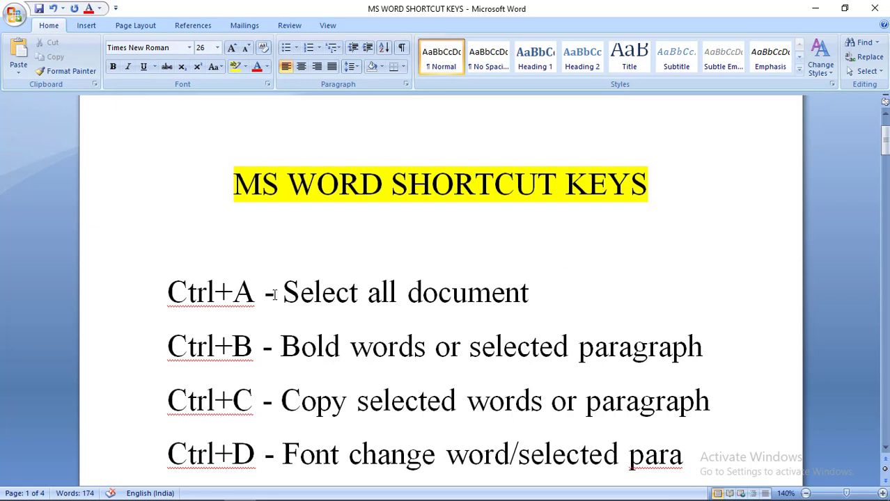
pyautogui.hotkey('ctrl', 'a')
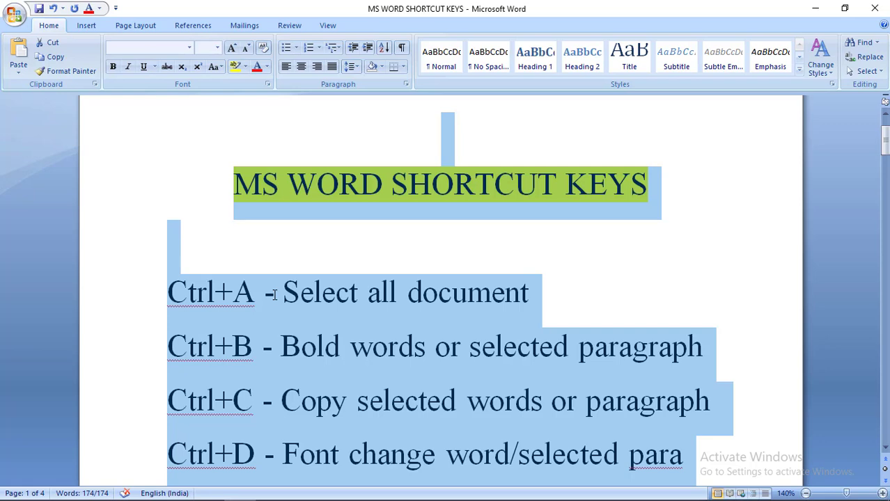
# Select the text manually from above the title down past the first page and clear the selection
pyautogui.click(417, 134)
pyautogui.moveTo(417, 134); pyautogui.dragTo(607, 499)
pyautogui.click(486, 163)
pyautogui.scroll(5, 473, 142)
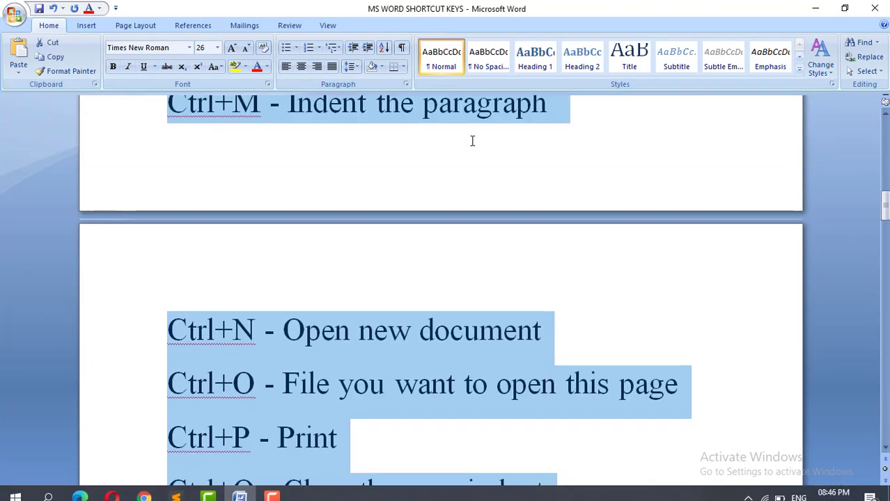
pyautogui.click(477, 147)
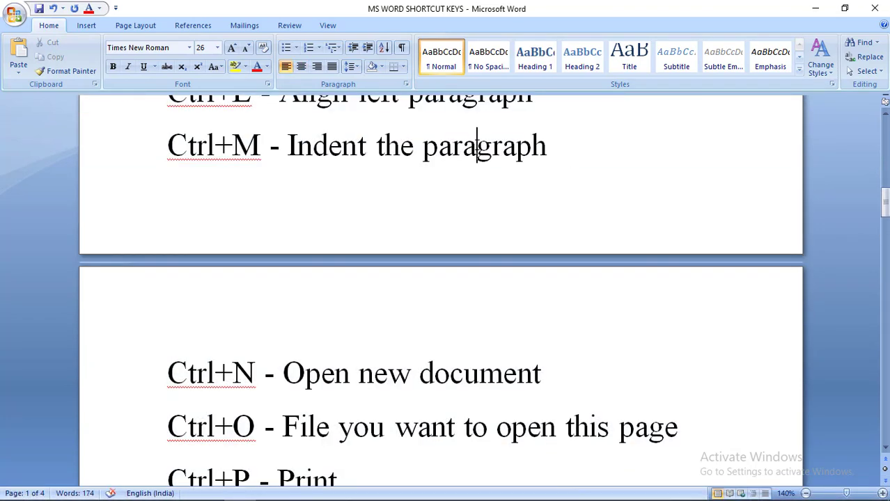
# Select the entire document again, check the selection up to the title, and deselect it
pyautogui.hotkey('ctrl', 'a')
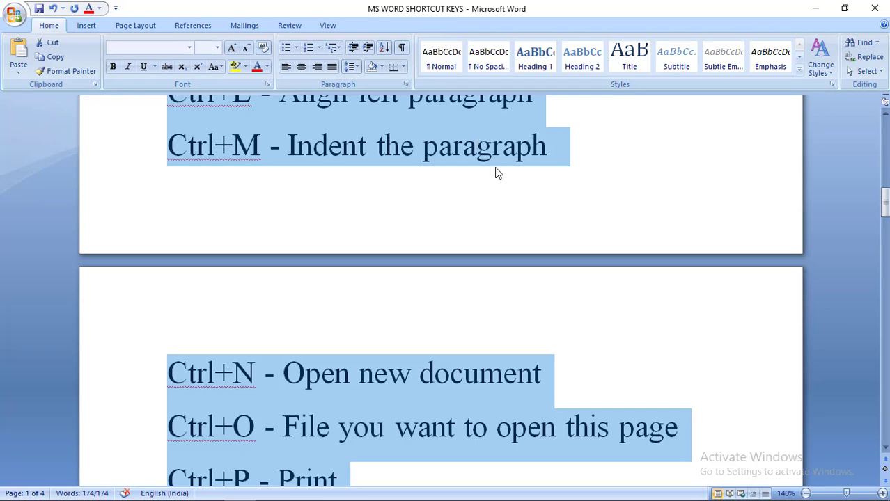
pyautogui.scroll(6, 491, 174)
pyautogui.scroll(6, 492, 174)
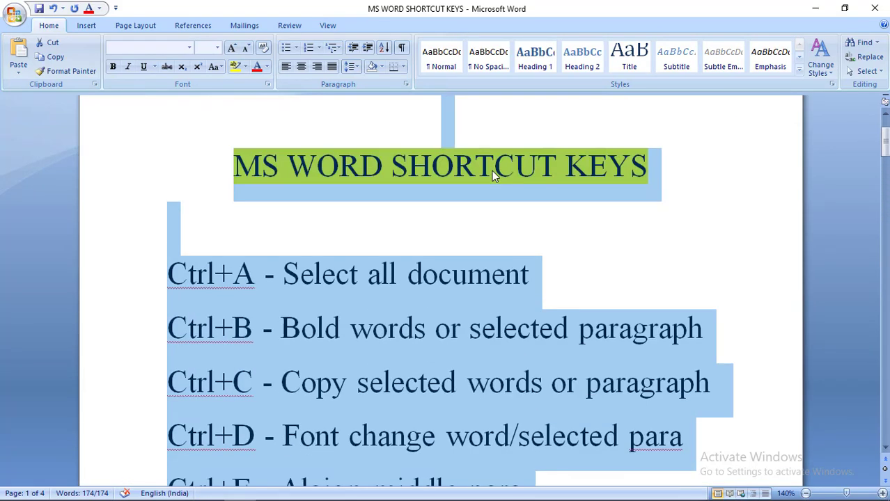
pyautogui.scroll(-2, 491, 179)
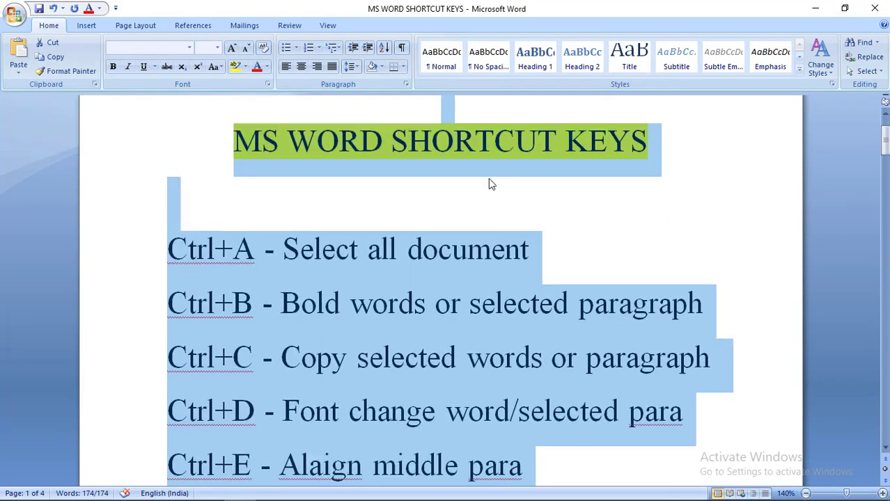
pyautogui.click(490, 245)
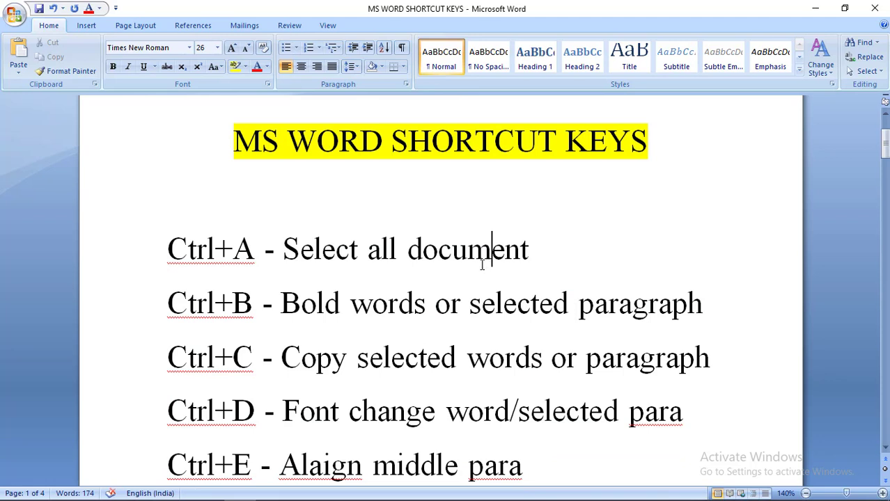
# Make "words", "Bold" and "selected" bold in the "Bold words or selected paragraph" line
pyautogui.click(280, 300)
pyautogui.click(398, 303)
pyautogui.hotkey('ctrl', 'b')
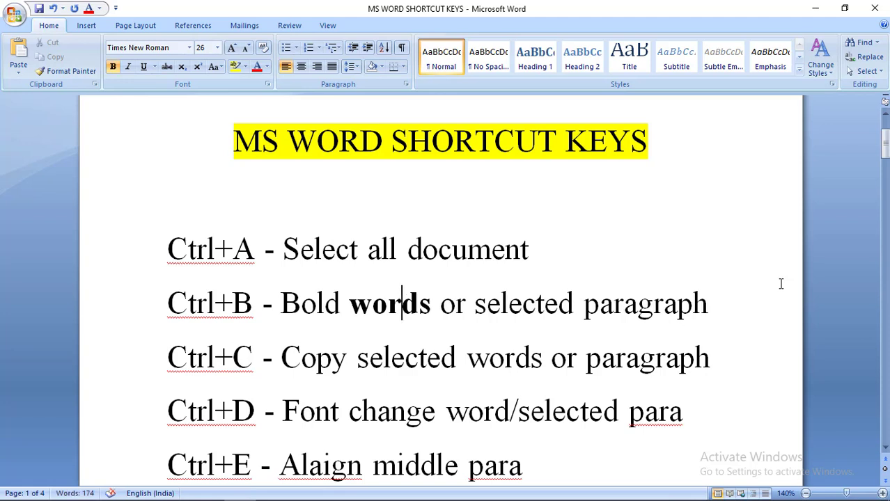
pyautogui.moveTo(277, 310); pyautogui.dragTo(341, 312)
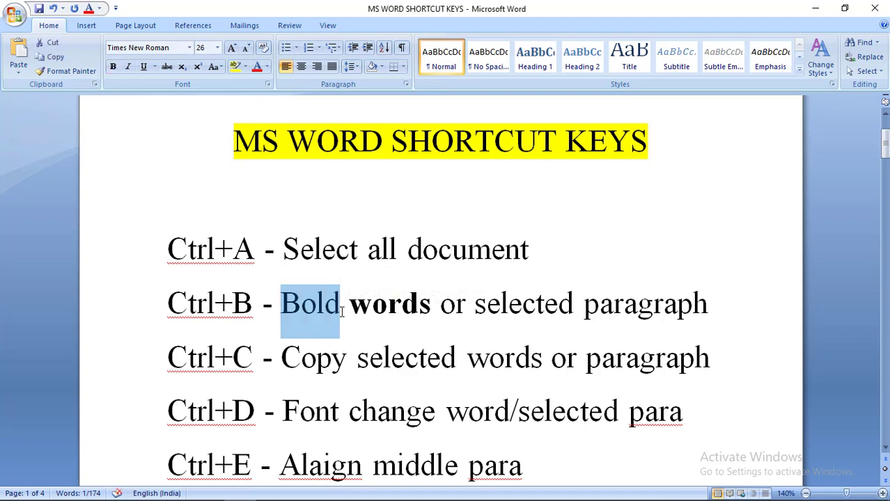
pyautogui.hotkey('ctrl', 'b')
pyautogui.click(512, 307)
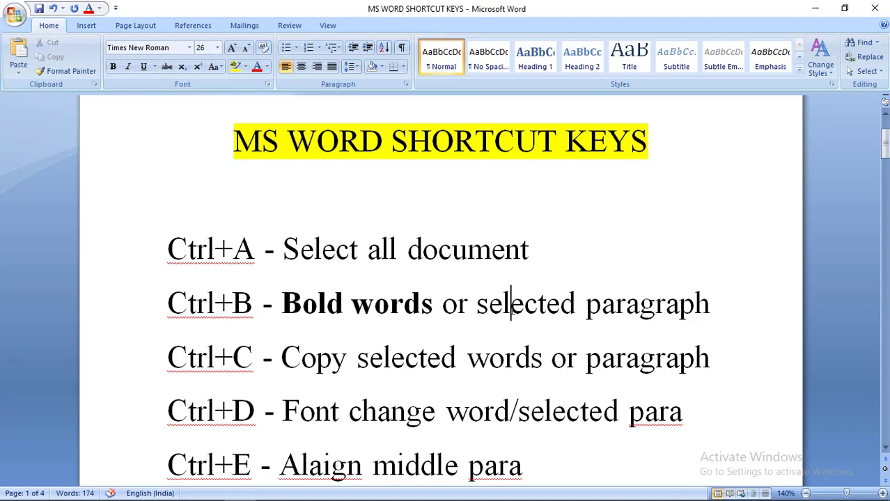
pyautogui.hotkey('ctrl', 'b')
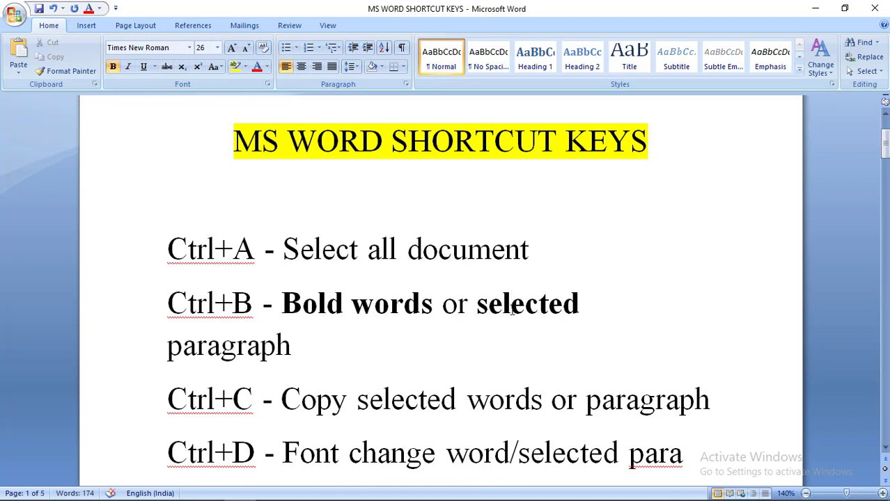
# Undo the last three bold changes
pyautogui.hotkey('ctrl', 'z')
pyautogui.hotkey('ctrl', 'z')
pyautogui.hotkey('ctrl', 'z')
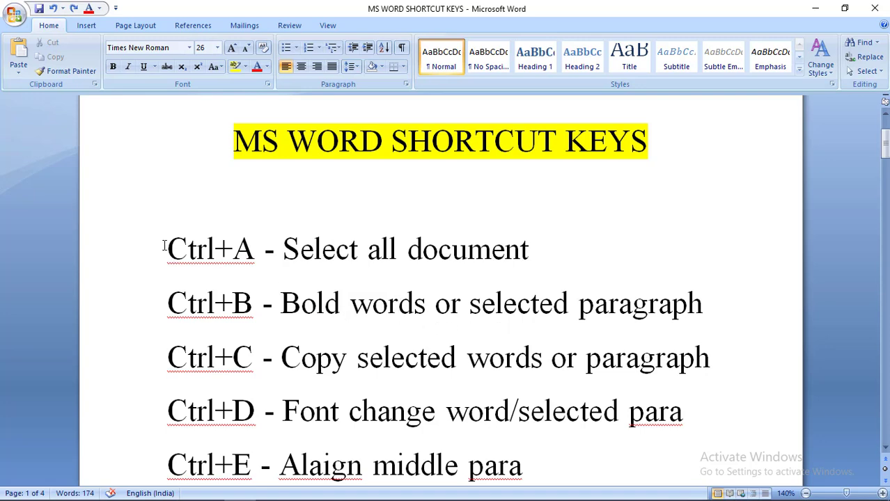
# Make the first three lines of the shortcut list bold and remove the bold formatting again
pyautogui.moveTo(167, 246); pyautogui.dragTo(734, 321)
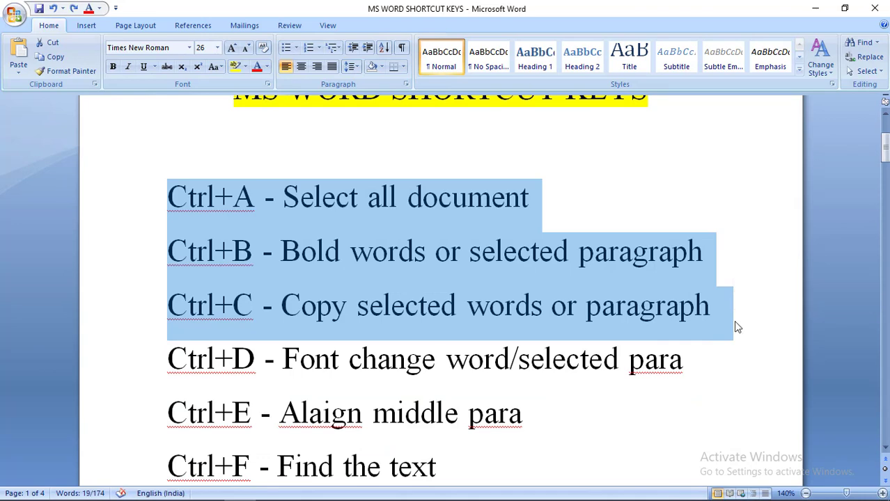
pyautogui.hotkey('ctrl', 'b')
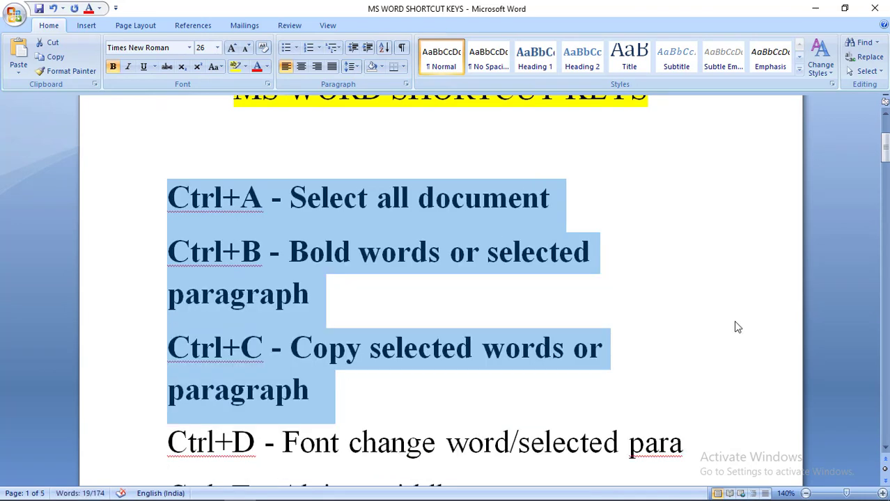
pyautogui.hotkey('ctrl', 'b')
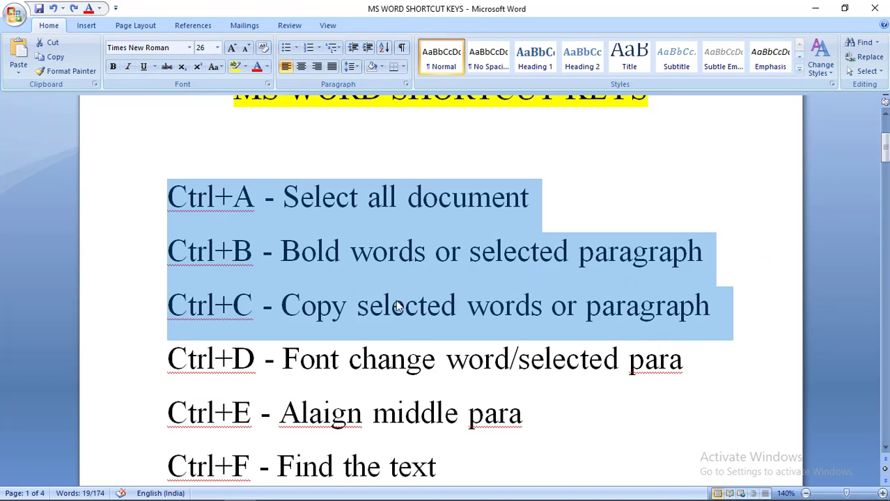
pyautogui.click(349, 307)
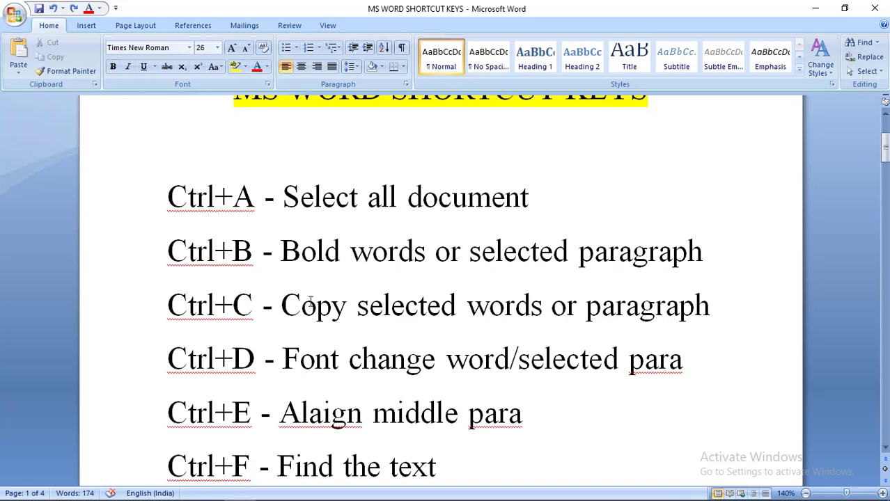
# Copy "words" in the "Copy selected words or paragraph" line and paste it before "or"
pyautogui.click(415, 314)
pyautogui.click(487, 307)
pyautogui.click(467, 304)
pyautogui.moveTo(466, 304); pyautogui.dragTo(545, 307)
pyautogui.hotkey('ctrl', 'c')
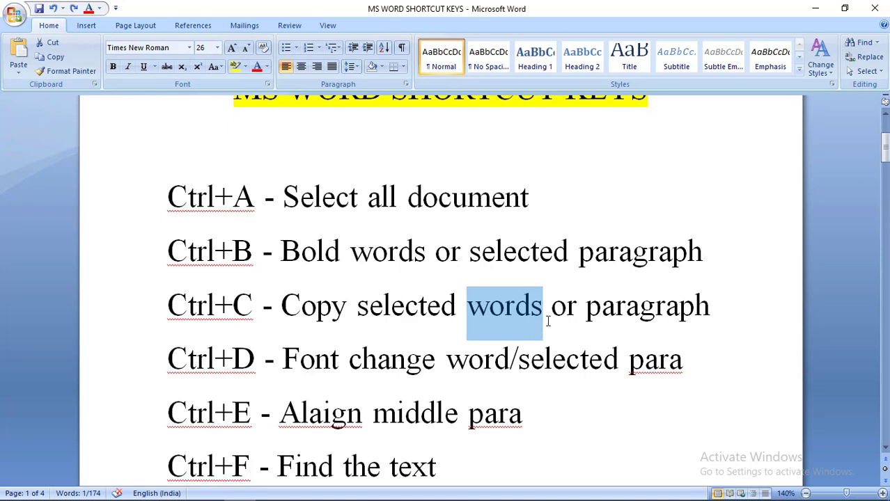
pyautogui.click(552, 310)
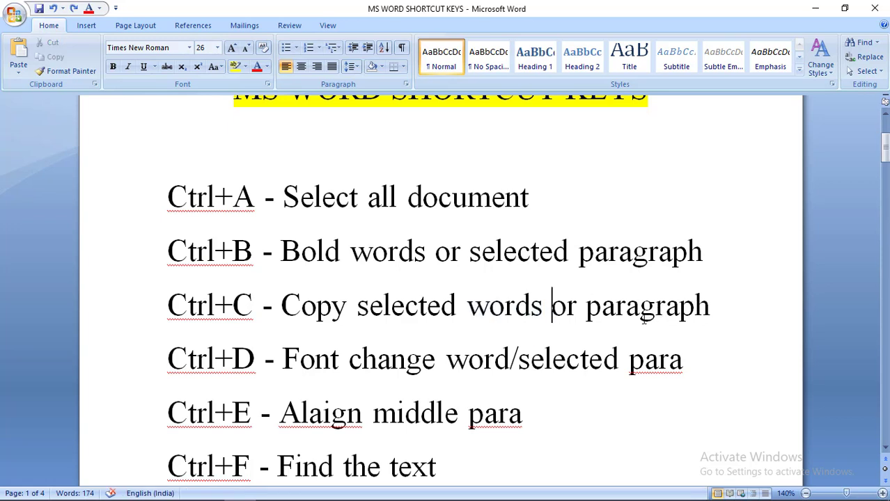
pyautogui.rightClick(555, 312)
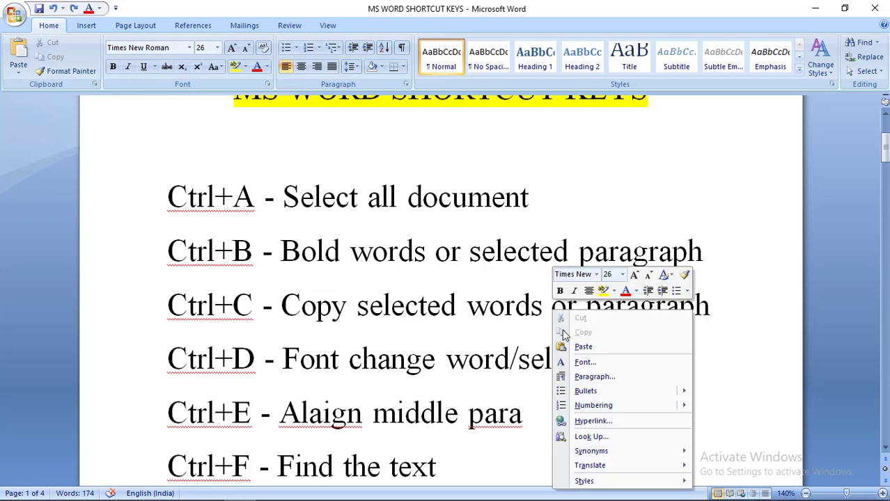
pyautogui.click(571, 348)
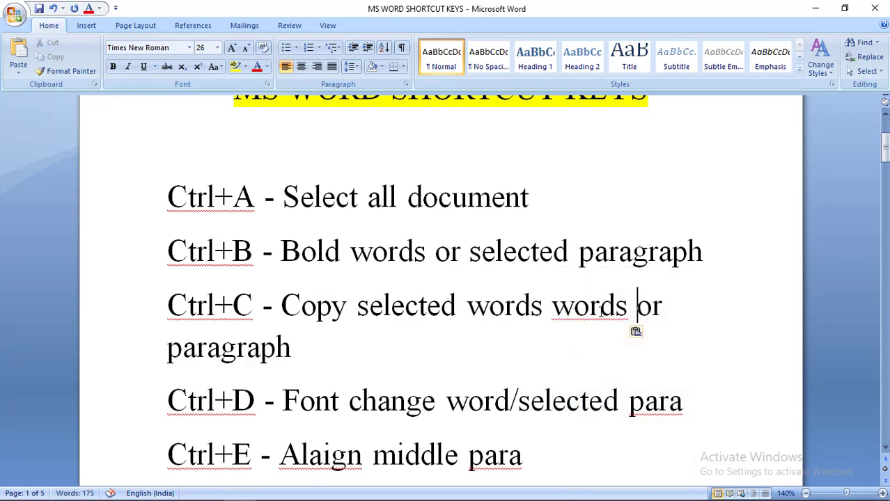
# Delete the pasted duplicate of "words" from the "Copy selected words or paragraph" line
pyautogui.press('BackSpace')
pyautogui.press('BackSpace')
pyautogui.press('BackSpace')
pyautogui.press('BackSpace')
pyautogui.press('BackSpace')
pyautogui.press('BackSpace')
pyautogui.press('BackSpace')
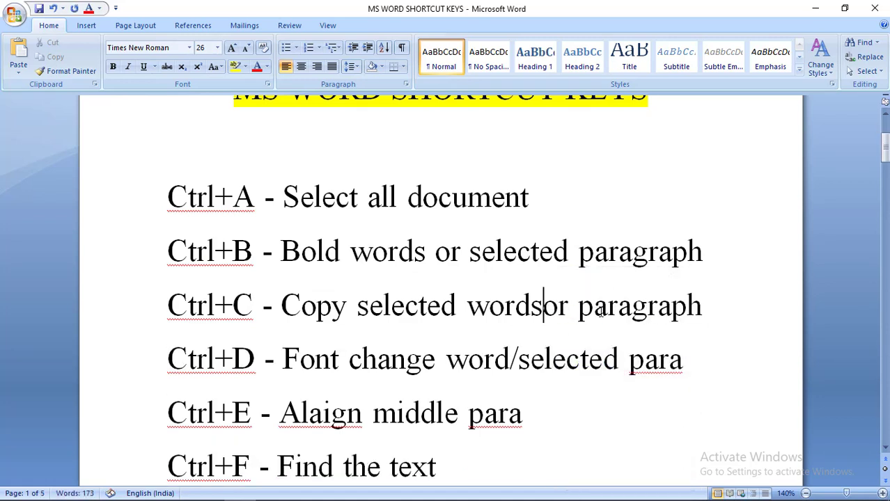
# Change the font of the word 'Font' in the 'Font change word/selected para' line to Symbol
pyautogui.scroll(-1, 541, 339)
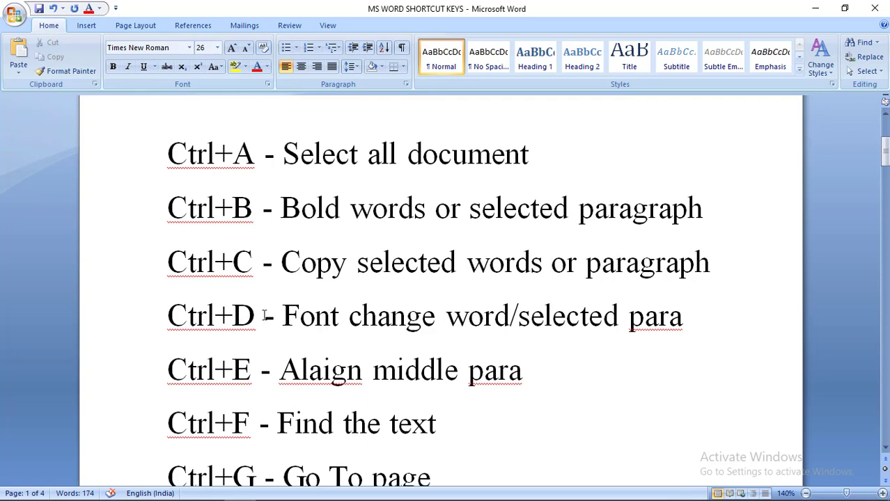
pyautogui.moveTo(286, 315); pyautogui.dragTo(671, 335)
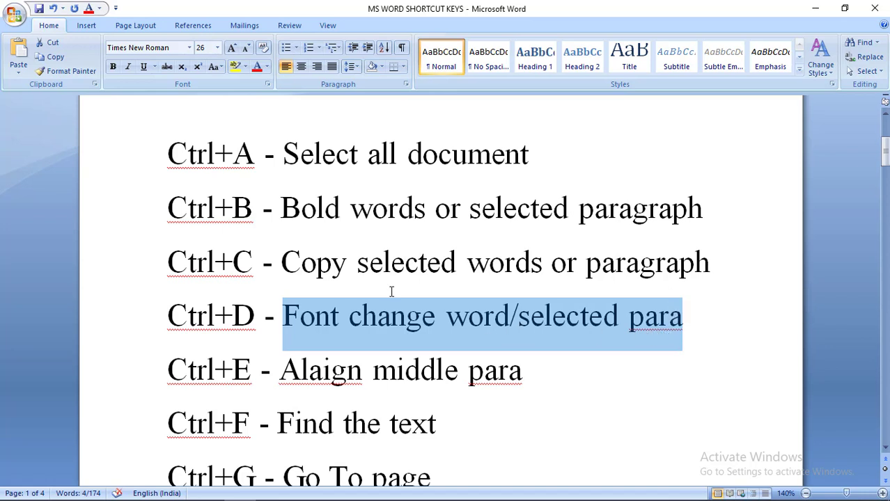
pyautogui.click(311, 319)
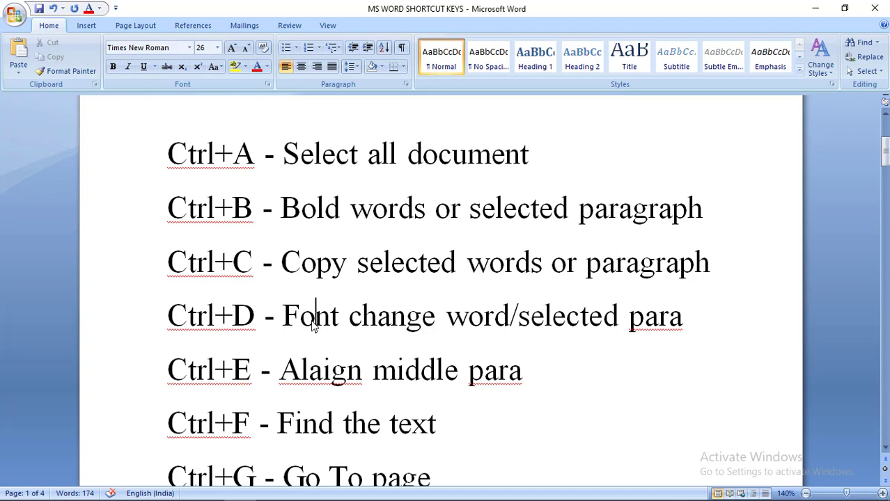
pyautogui.hotkey('ctrl', 'd')
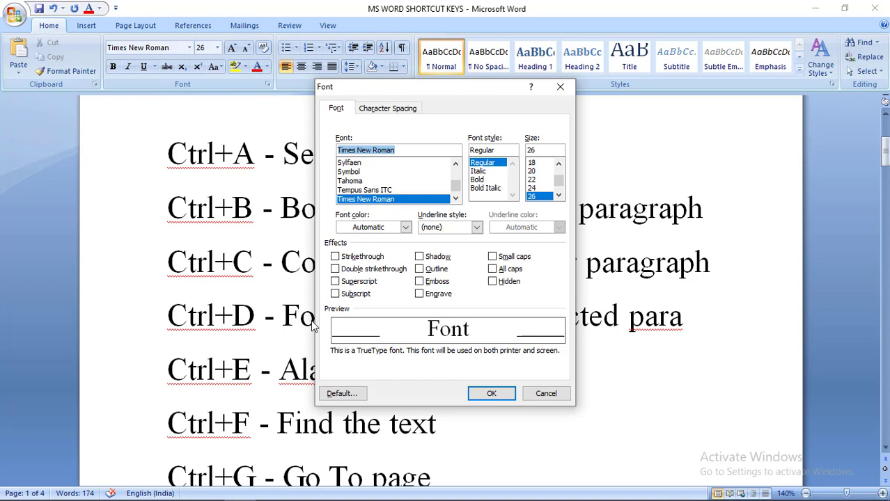
pyautogui.click(348, 173)
pyautogui.click(487, 393)
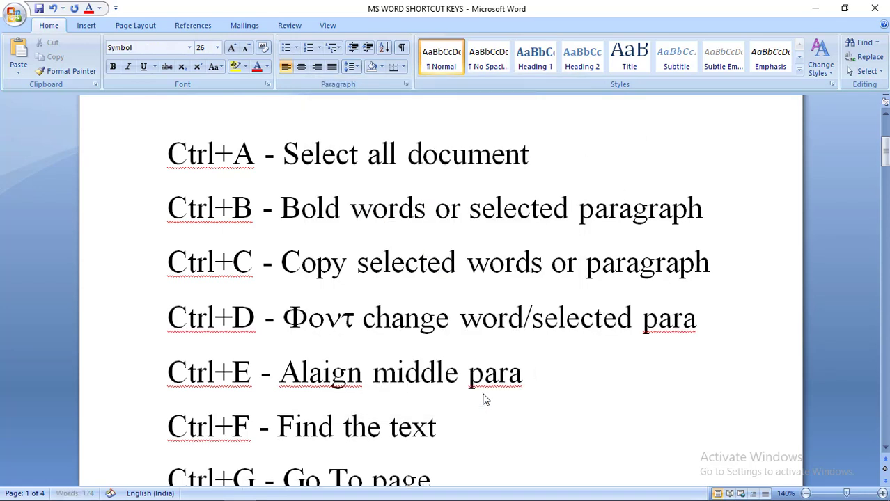
# Set the text from 'change word/selected para' through the 'Alaign middle para' line to Tempus Sans ITC, and undo both font changes
pyautogui.moveTo(284, 320); pyautogui.dragTo(358, 318)
pyautogui.click(360, 321)
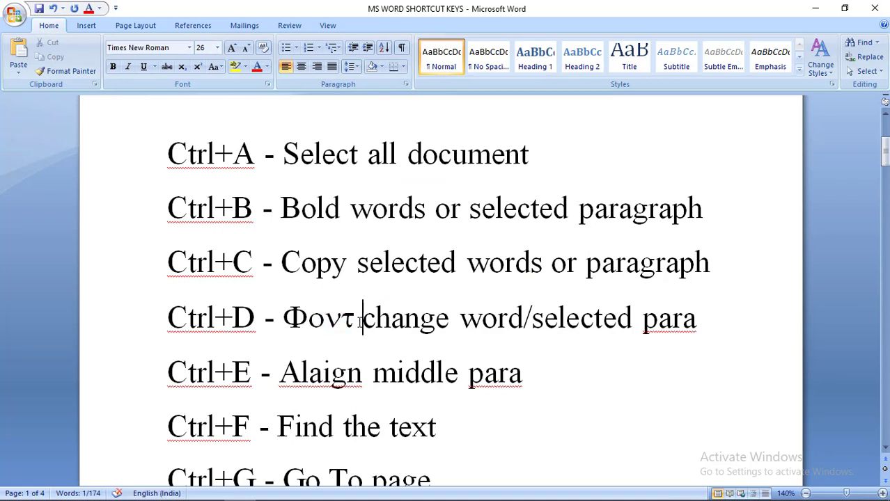
pyautogui.doubleClick(367, 321)
pyautogui.click(380, 322)
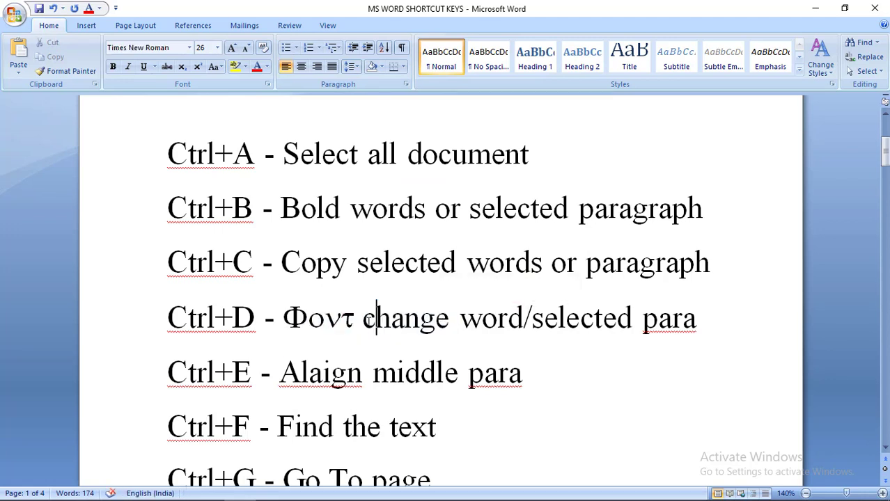
pyautogui.moveTo(362, 321); pyautogui.dragTo(672, 362)
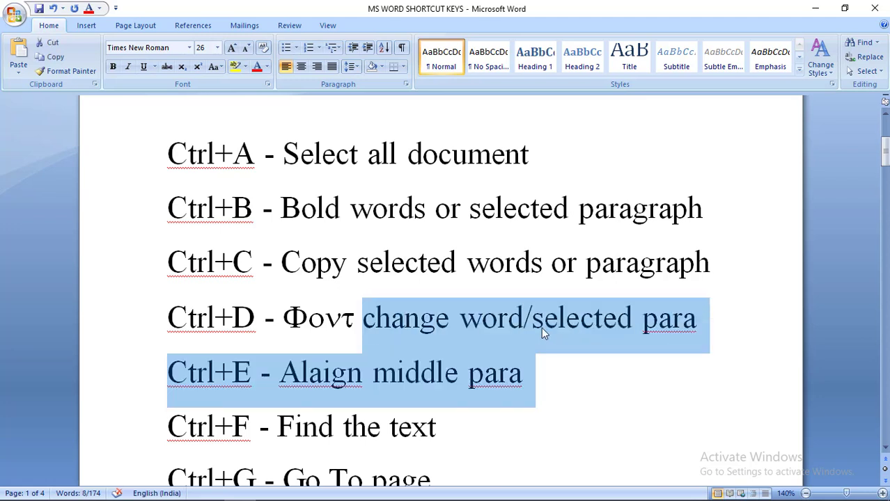
pyautogui.hotkey('ctrl', 'd')
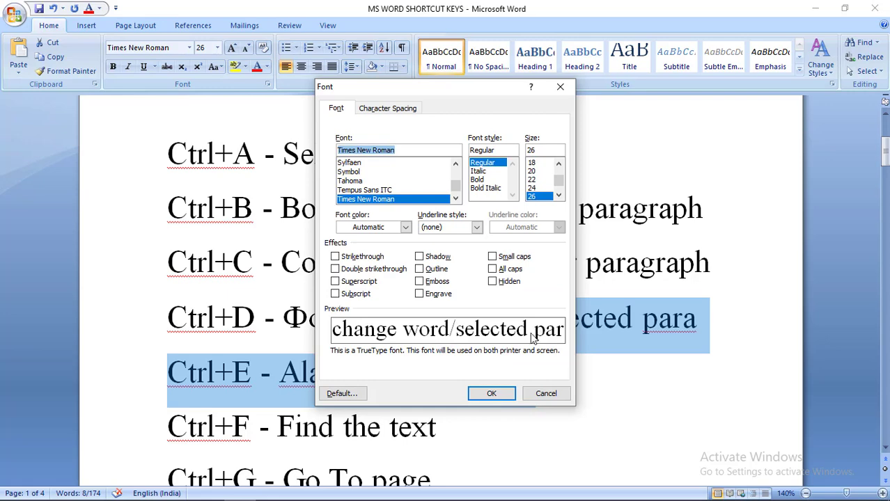
pyautogui.click(362, 190)
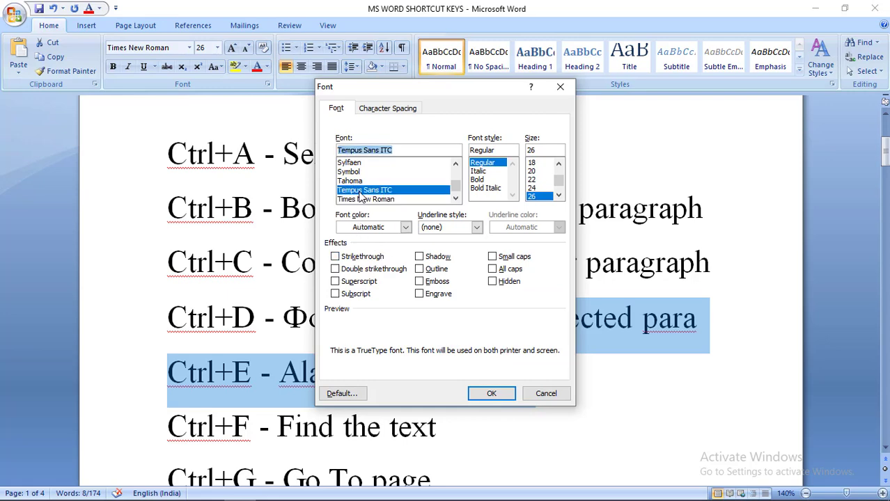
pyautogui.click(491, 394)
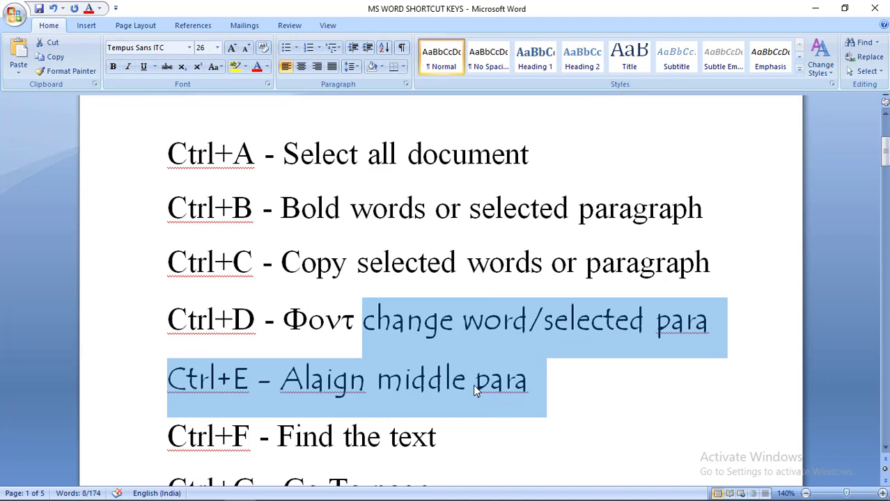
pyautogui.hotkey('ctrl', 'z')
pyautogui.hotkey('ctrl', 'z')
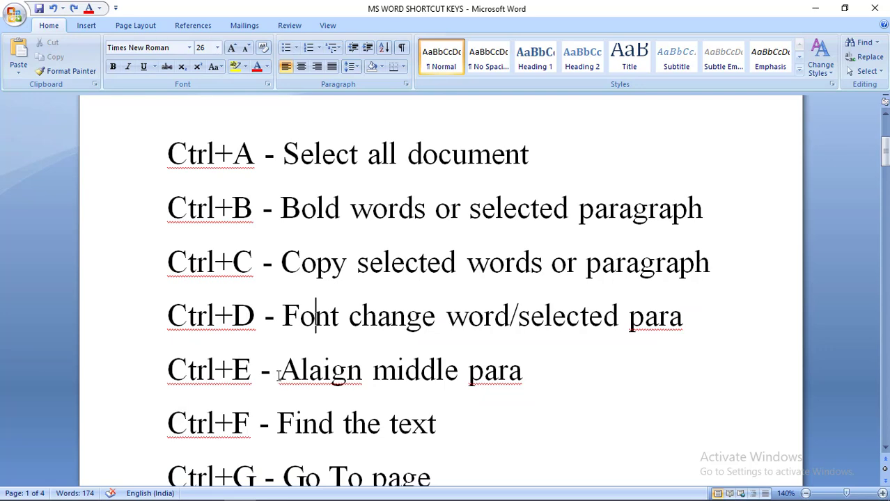
# Center the paragraph about shortcut keys used in MS Word on page 3
pyautogui.moveTo(279, 376); pyautogui.dragTo(545, 385)
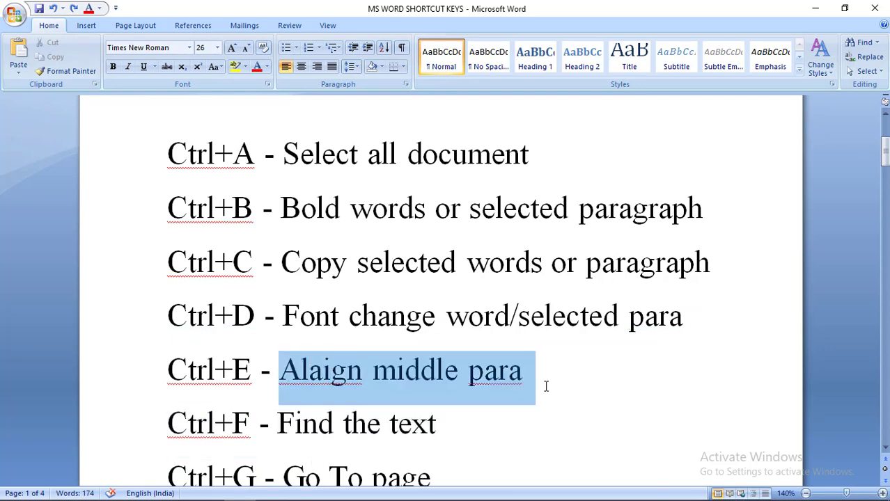
pyautogui.scroll(-10, 527, 367)
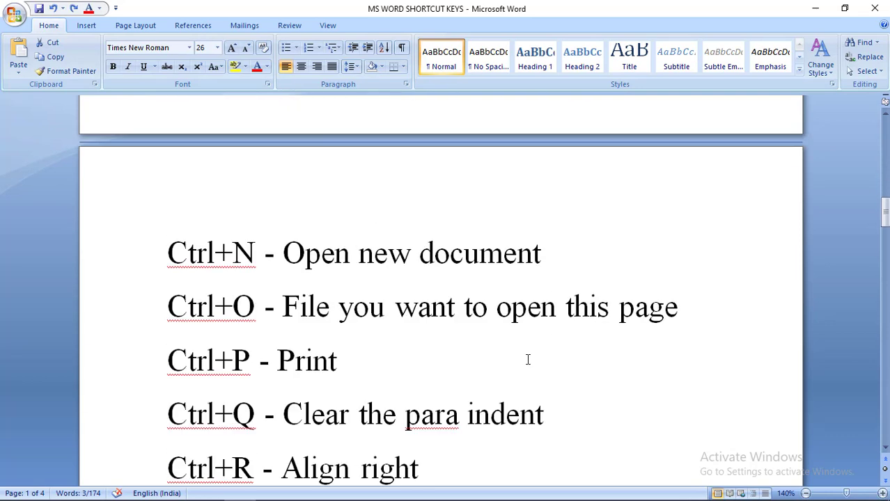
pyautogui.scroll(-7, 527, 359)
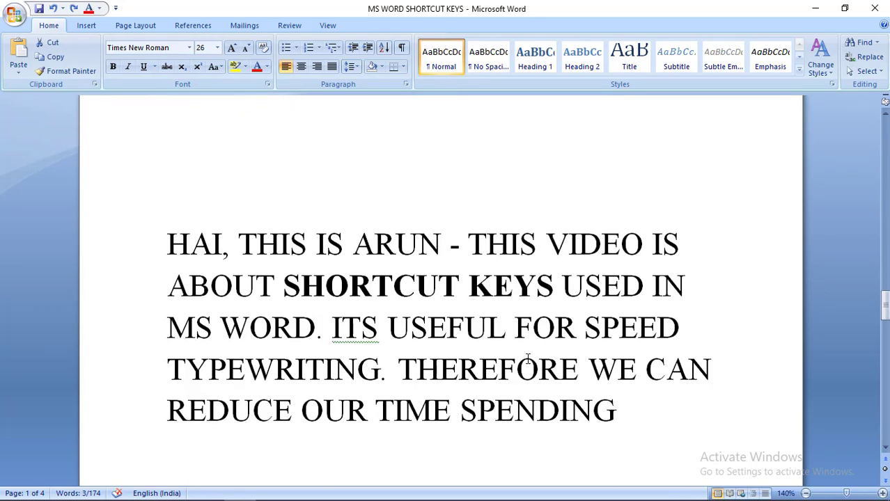
pyautogui.click(360, 328)
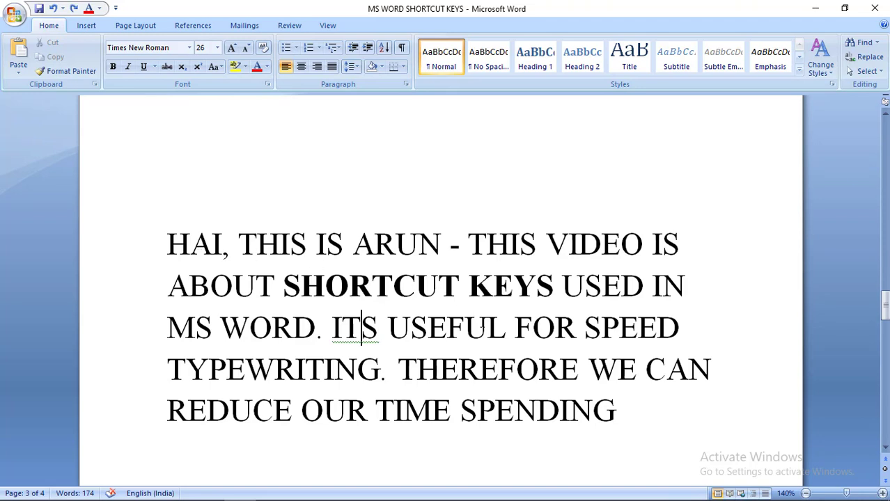
pyautogui.click(488, 327)
pyautogui.hotkey('ctrl', 'e')
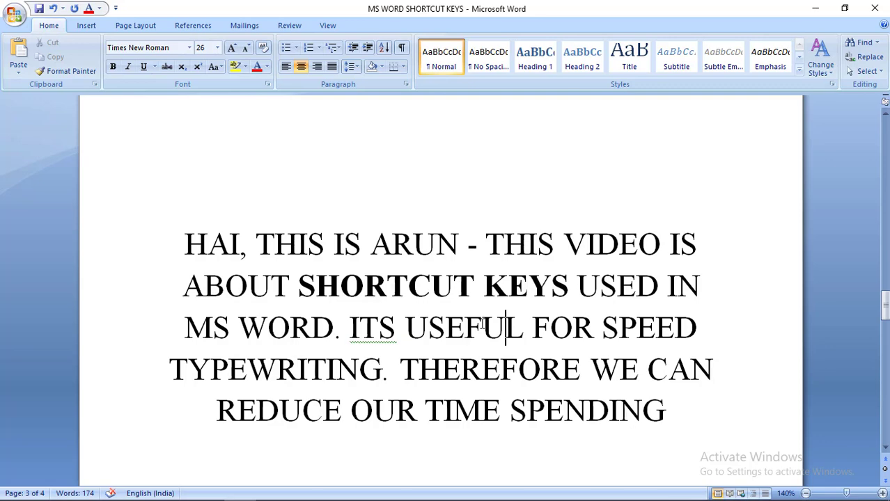
# Select the whole centered paragraph on page 3 and align it left
pyautogui.hotkey('ctrl', 'Up')
pyautogui.hotkey('shift', 'Right')
pyautogui.hotkey('shift', 'Right')
pyautogui.hotkey('shift', 'Right')
pyautogui.hotkey('shift', 'Right')
pyautogui.hotkey('shift', 'Right')
pyautogui.hotkey('shift', 'Right')
pyautogui.hotkey('shift', 'Right')
pyautogui.hotkey('shift', 'Right')
pyautogui.hotkey('shift', 'Right')
pyautogui.hotkey('shift', 'Right')
pyautogui.hotkey('shift', 'Right')
pyautogui.hotkey('shift', 'Right')
pyautogui.hotkey('shift', 'Right')
pyautogui.hotkey('shift', 'Right')
pyautogui.hotkey('shift', 'Right')
pyautogui.hotkey('shift', 'Right')
pyautogui.hotkey('shift', 'Right')
pyautogui.hotkey('shift', 'Right')
pyautogui.hotkey('shift', 'Right')
pyautogui.hotkey('shift', 'Right')
pyautogui.hotkey('ctrl', 'shift', 'Down')
pyautogui.click(693, 414)
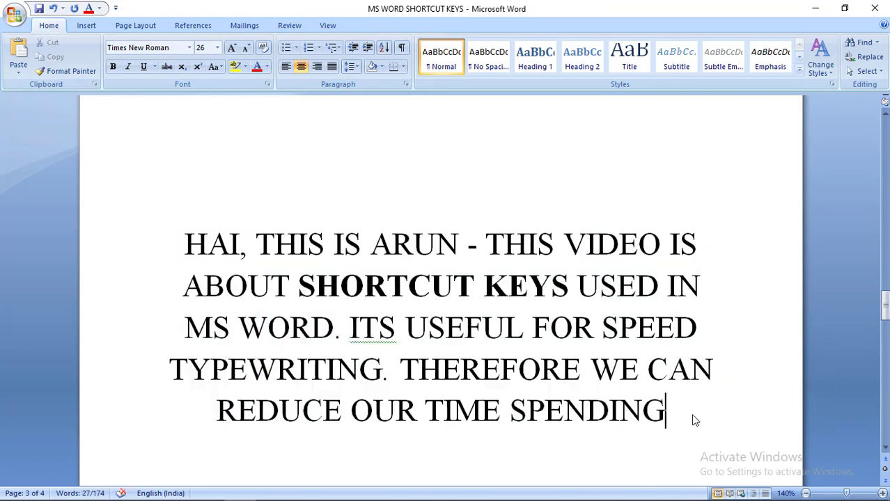
pyautogui.hotkey('ctrl', 'l')
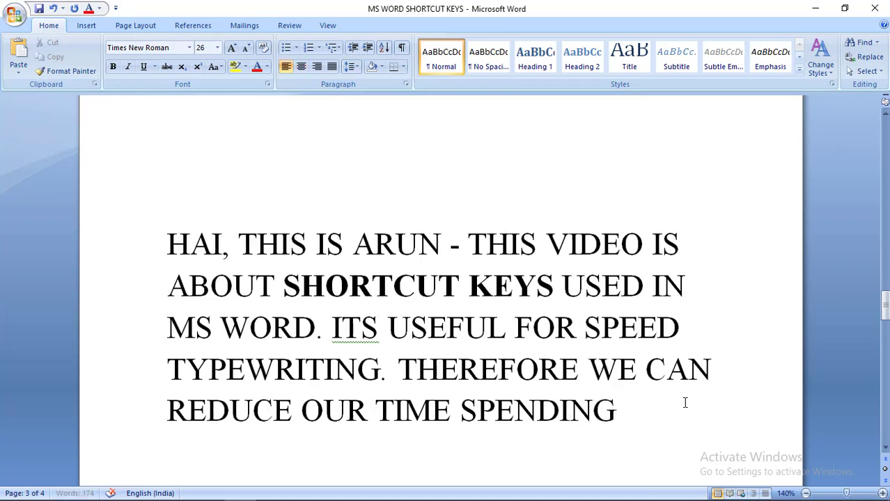
# Center the page 3 paragraph once more, select it all, and undo the centering
pyautogui.click(167, 240)
pyautogui.hotkey('ctrl', 'e')
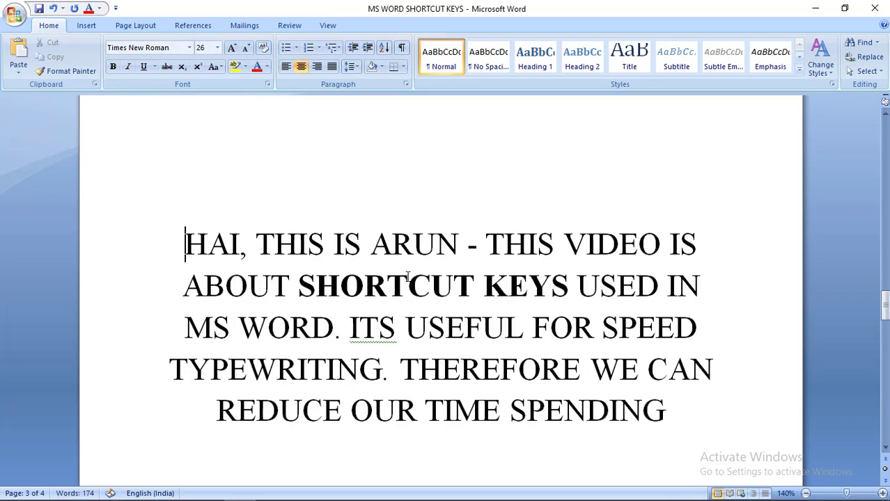
pyautogui.moveTo(180, 240); pyautogui.dragTo(685, 410)
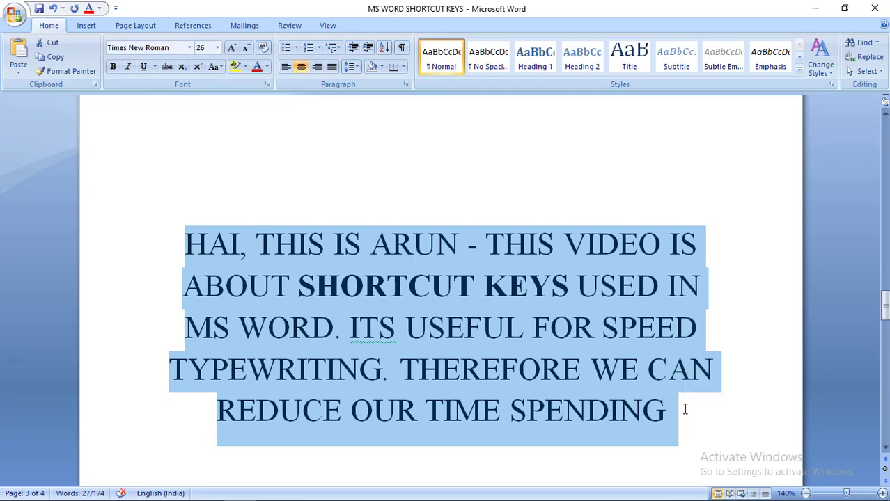
pyautogui.hotkey('ctrl', 'z')
# Search the whole document for the presenter's first name, starting from the 'Find the text' line, and close the search
pyautogui.scroll(10, 591, 298)
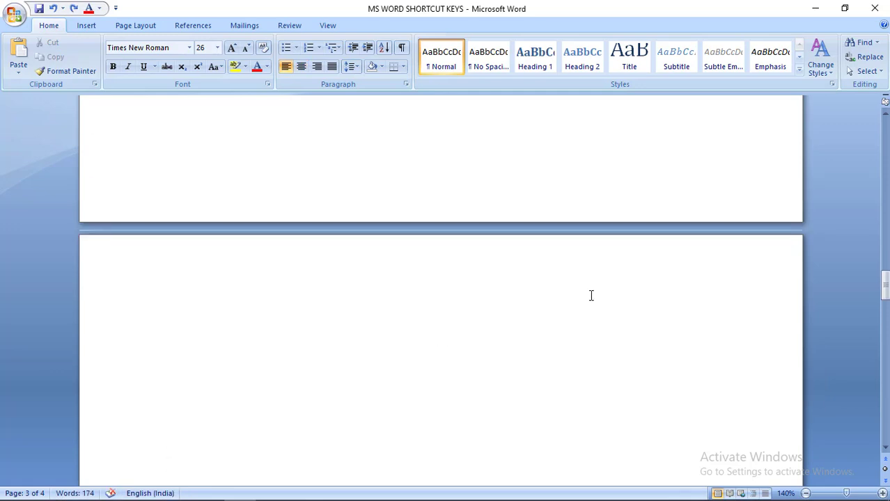
pyautogui.scroll(12, 591, 299)
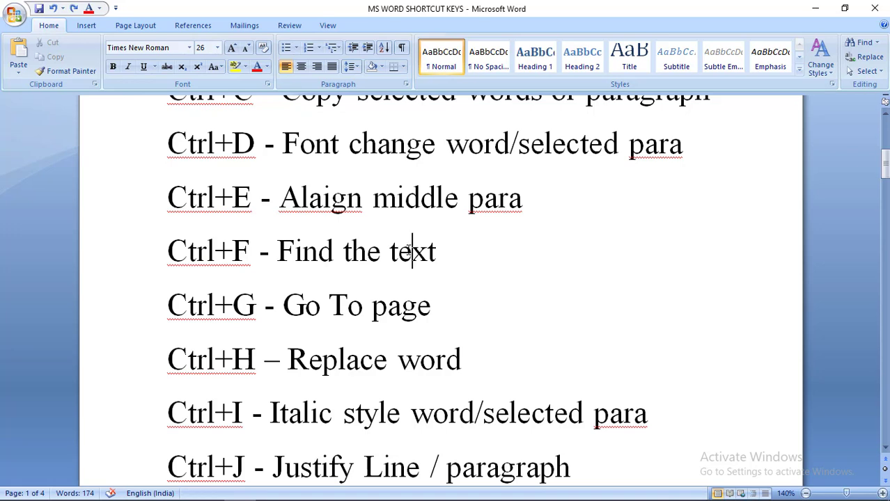
pyautogui.hotkey('ctrl', 'f')
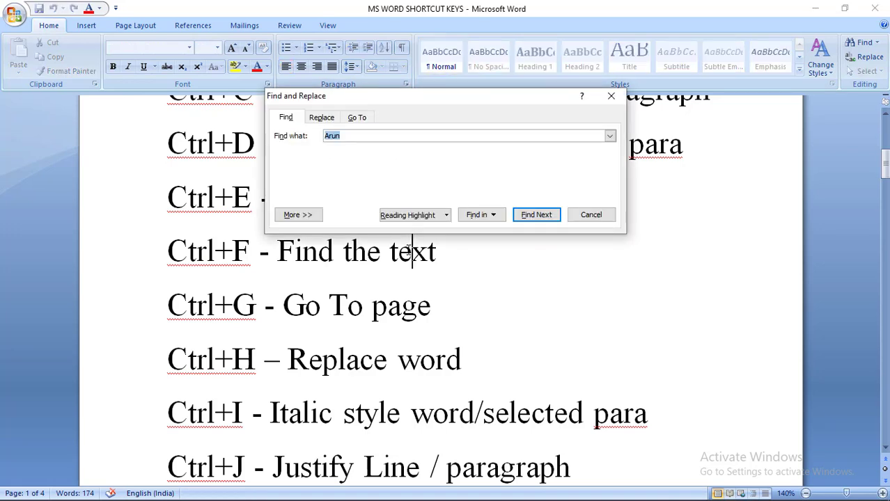
pyautogui.write('ar')
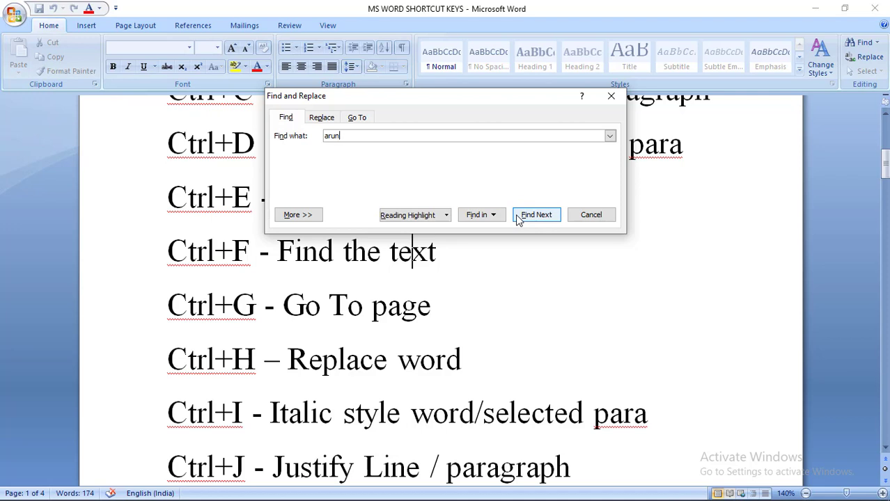
pyautogui.click(517, 219)
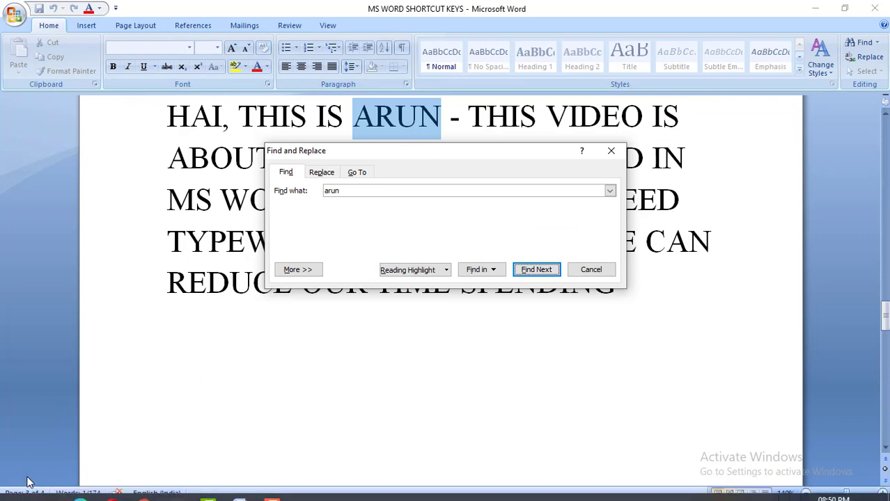
pyautogui.click(535, 270)
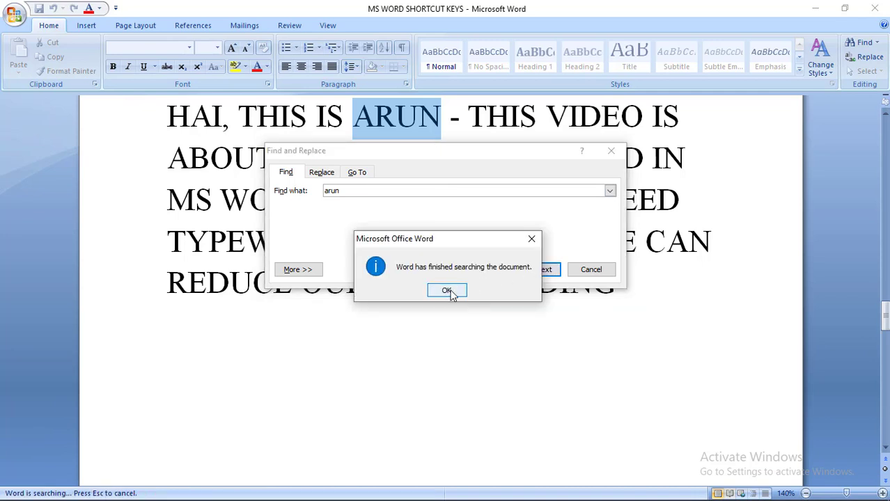
pyautogui.click(446, 291)
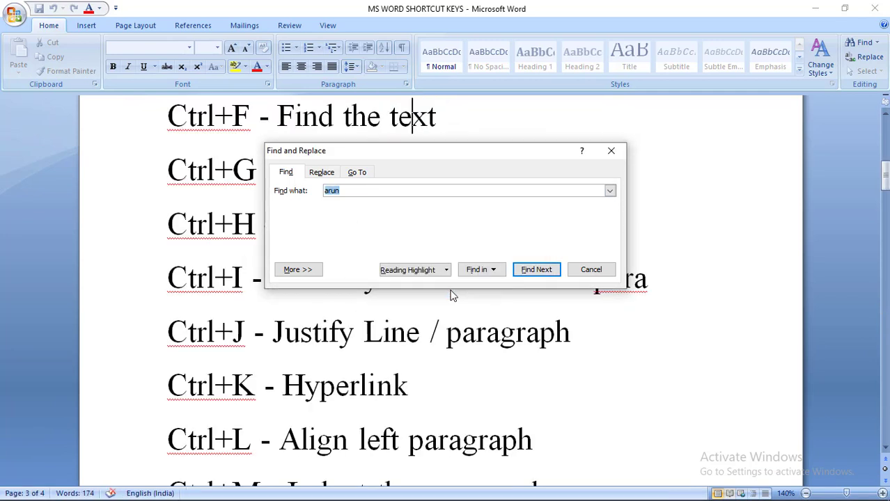
pyautogui.click(591, 270)
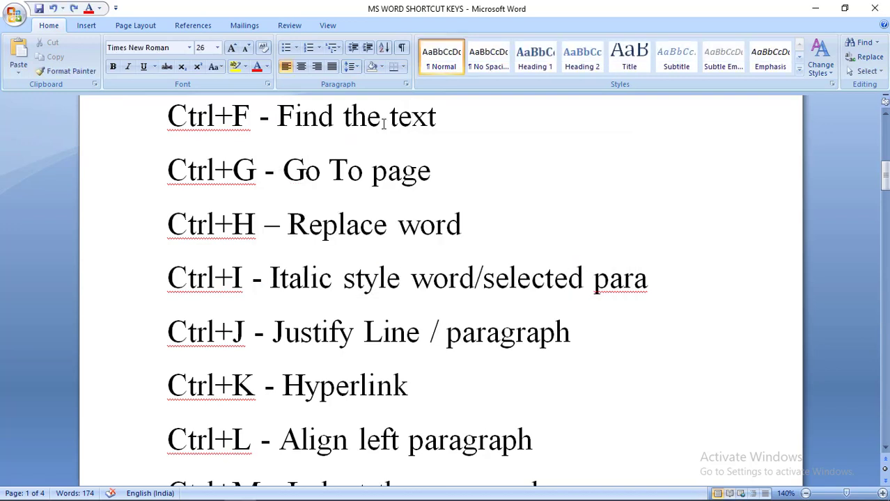
# Place the cursor after 'Go To page' in the shortcut list and use Go To to reach page 3
pyautogui.click(446, 184)
pyautogui.scroll(-8, 446, 182)
pyautogui.scroll(-10, 454, 184)
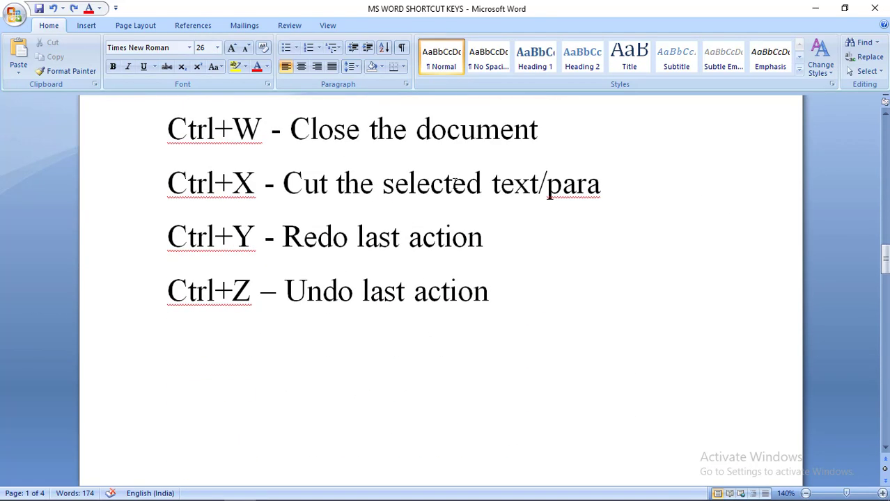
pyautogui.scroll(16, 454, 183)
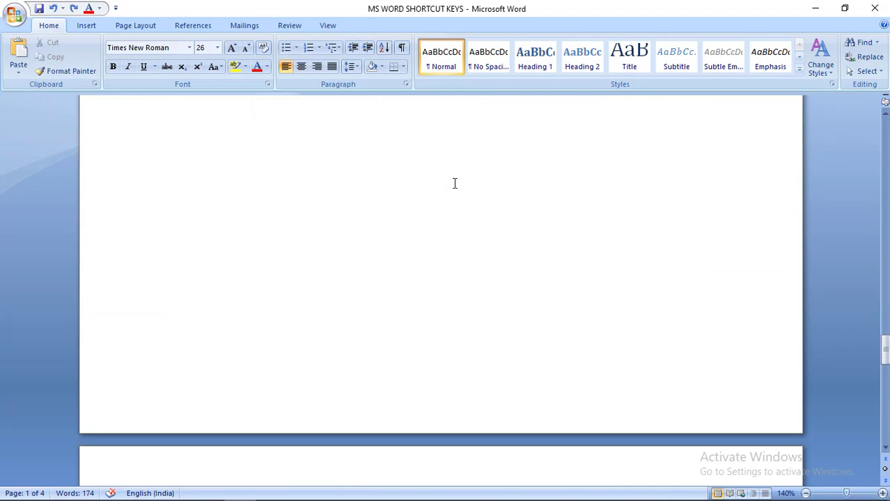
pyautogui.scroll(6, 441, 214)
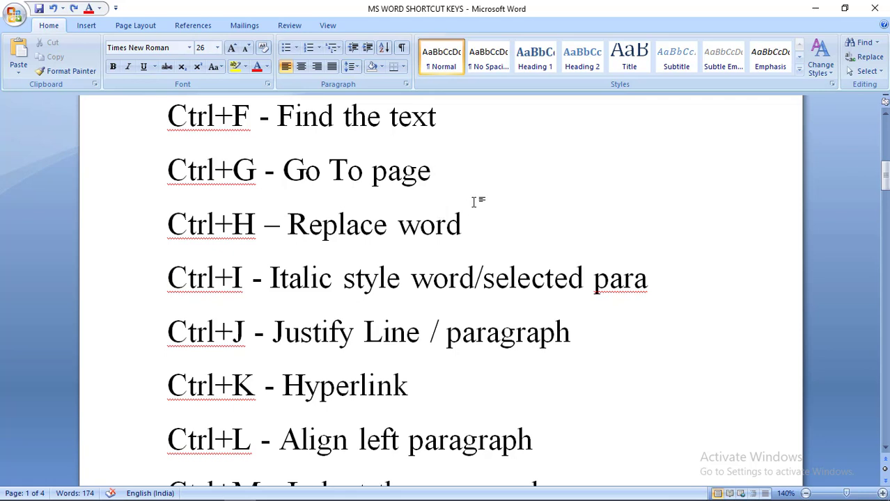
pyautogui.hotkey('ctrl', 'g')
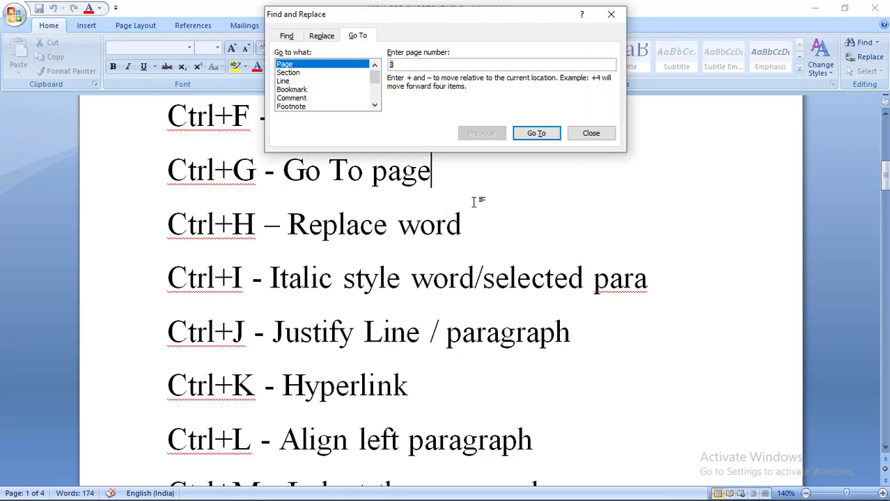
pyautogui.click(406, 65)
pyautogui.press('BackSpace')
pyautogui.write('3')
pyautogui.click(552, 137)
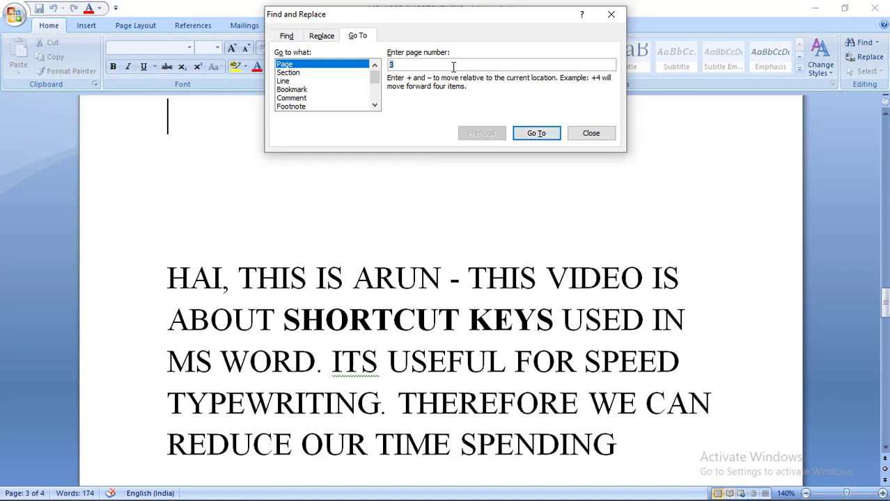
# Return to page 1 with Go To and close the dialog
pyautogui.press('BackSpace')
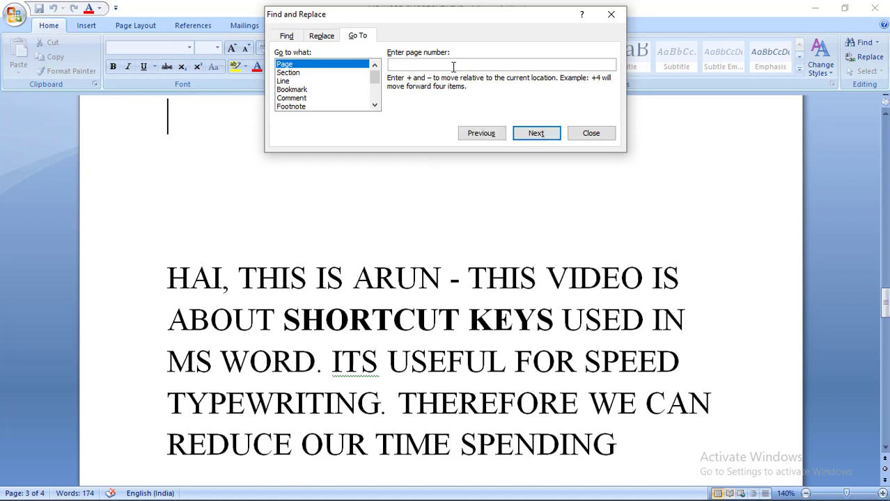
pyautogui.click(599, 134)
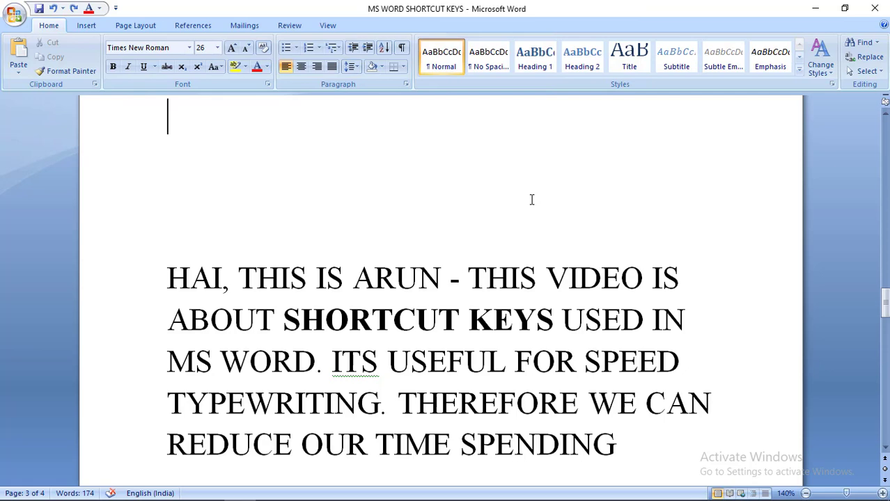
pyautogui.hotkey('ctrl', 'g')
pyautogui.write('1')
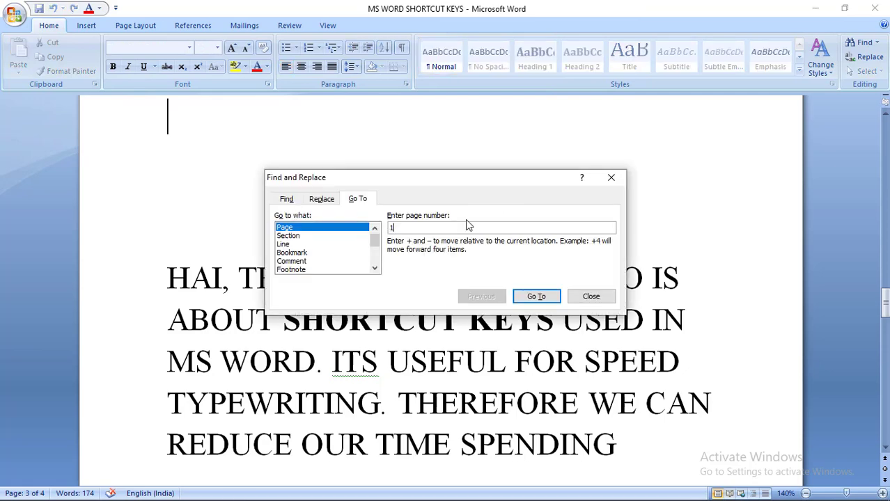
pyautogui.click(534, 297)
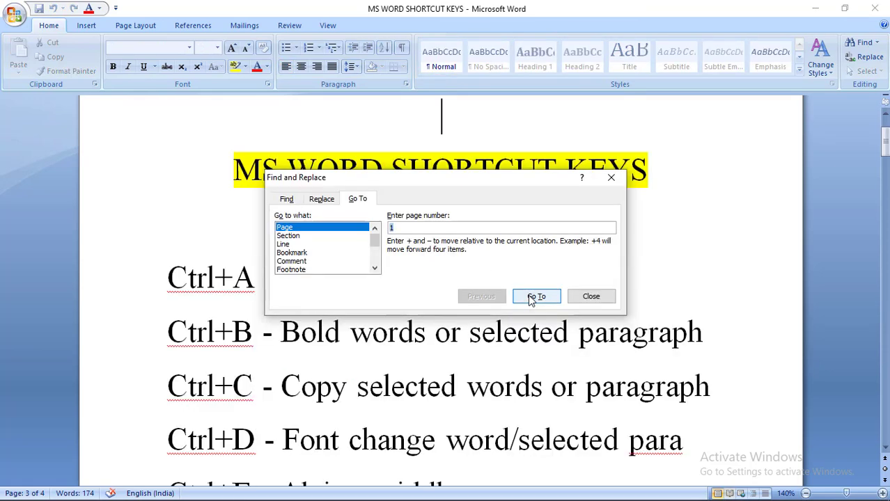
pyautogui.click(592, 297)
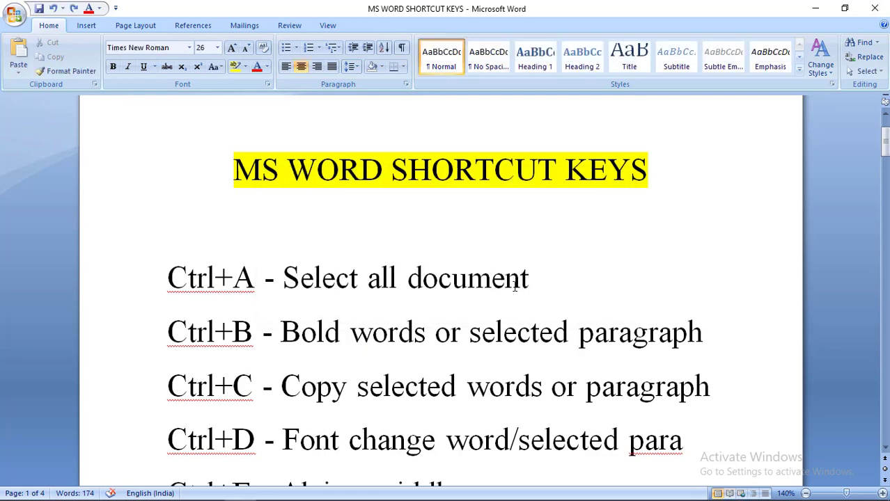
# From the 'Replace word' line, replace every 'ctrl' in the document with the presenter's first name, check the list and close the dialog
pyautogui.scroll(-5, 521, 278)
pyautogui.scroll(-2, 514, 286)
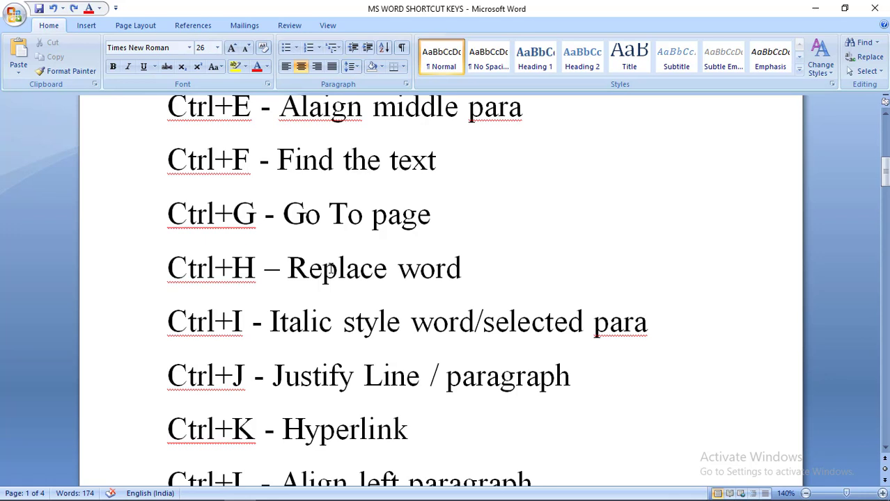
pyautogui.click(346, 268)
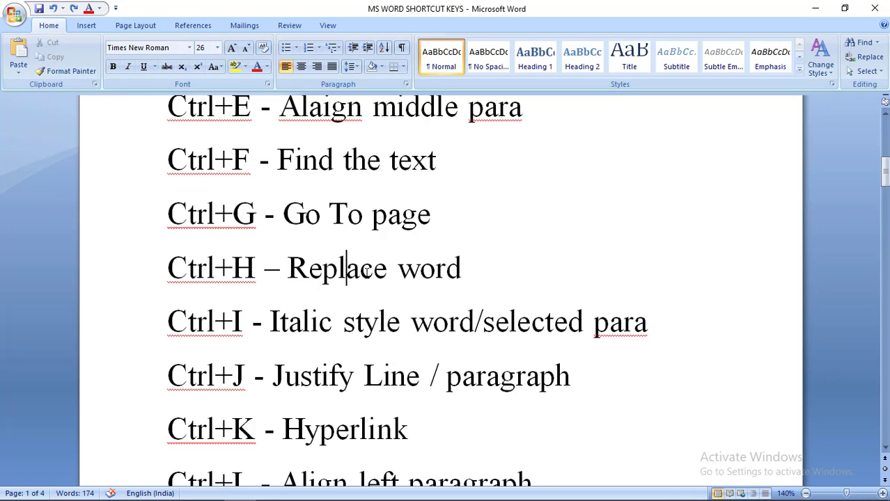
pyautogui.hotkey('ctrl', 'h')
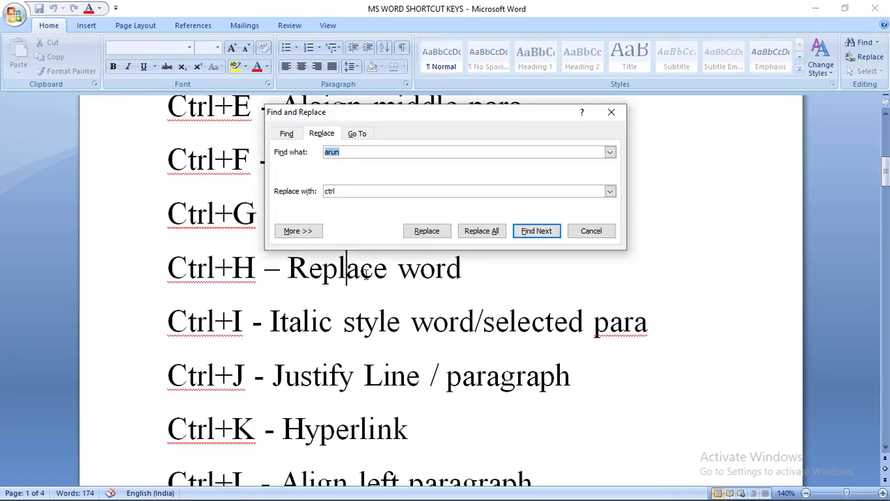
pyautogui.click(352, 152)
pyautogui.doubleClick(352, 152)
pyautogui.press('BackSpace')
pyautogui.write('ctrl')
pyautogui.moveTo(354, 191); pyautogui.dragTo(306, 200)
pyautogui.write('ARUN')
pyautogui.click(494, 234)
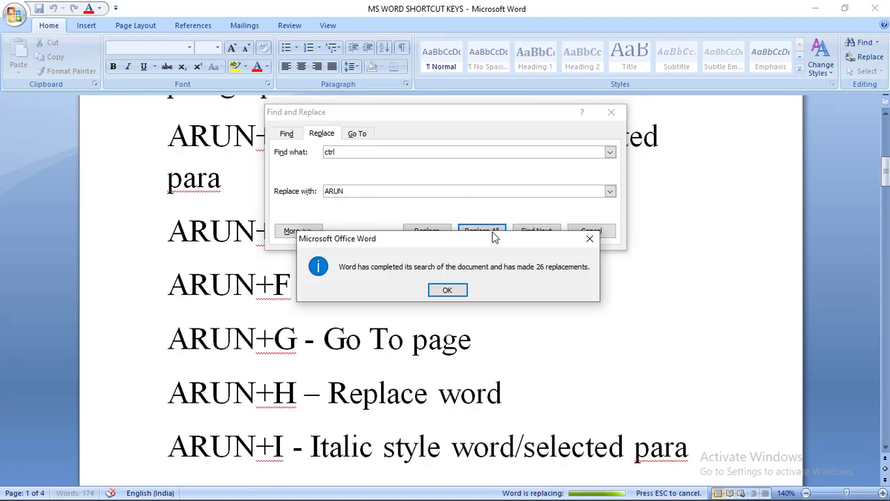
pyautogui.click(447, 289)
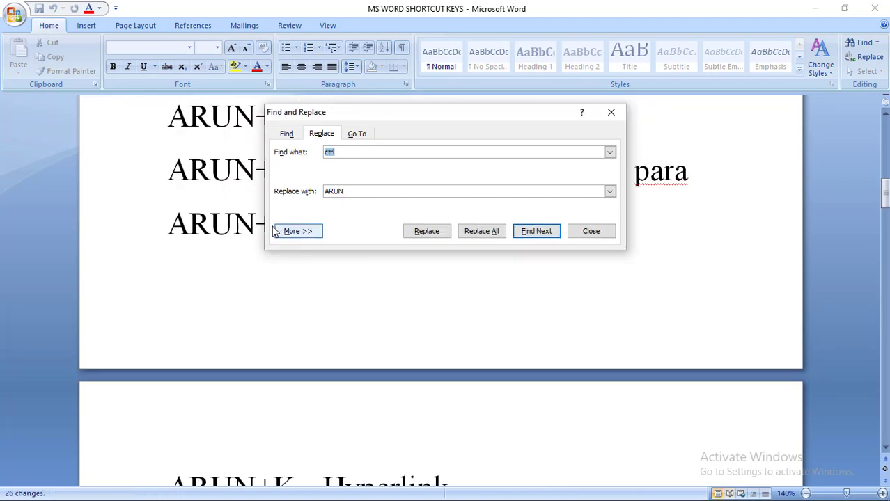
pyautogui.scroll(-2, 237, 223)
pyautogui.scroll(-1, 238, 225)
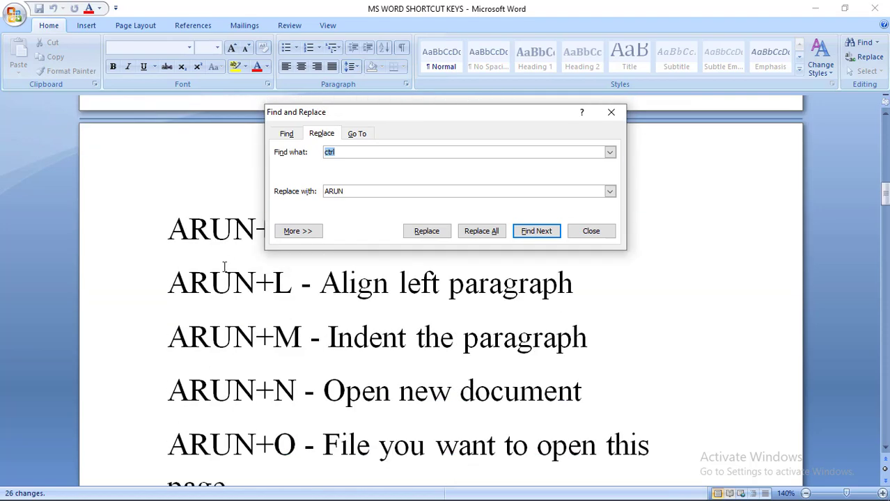
pyautogui.scroll(5, 238, 279)
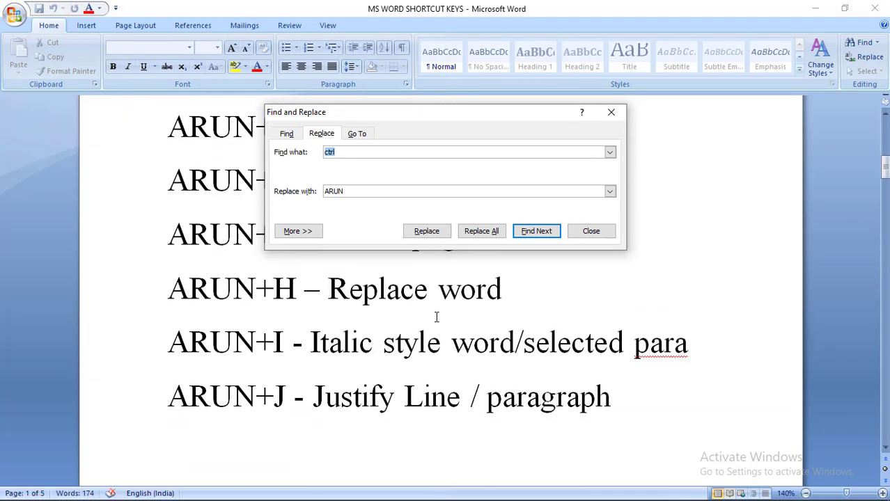
pyautogui.click(363, 153)
pyautogui.click(578, 234)
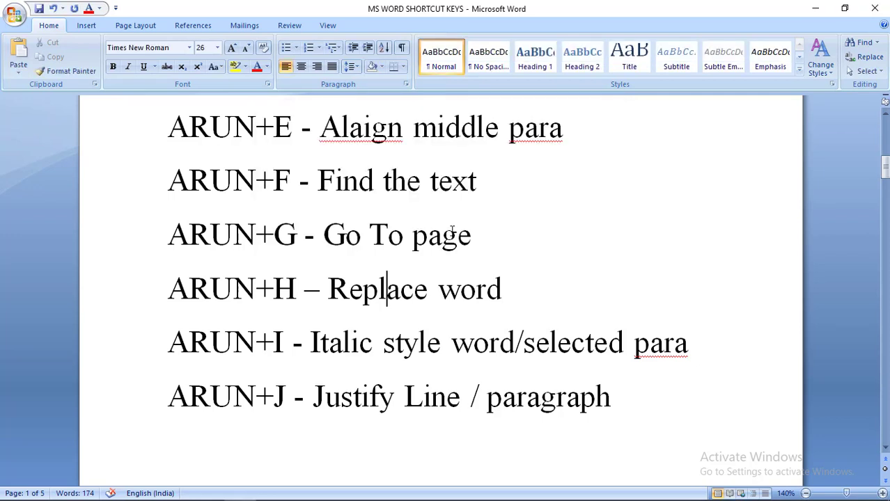
# Replace every occurrence of the presenter's first name in the document with 'Ctrl' and close the dialog
pyautogui.hotkey('ctrl', 'h')
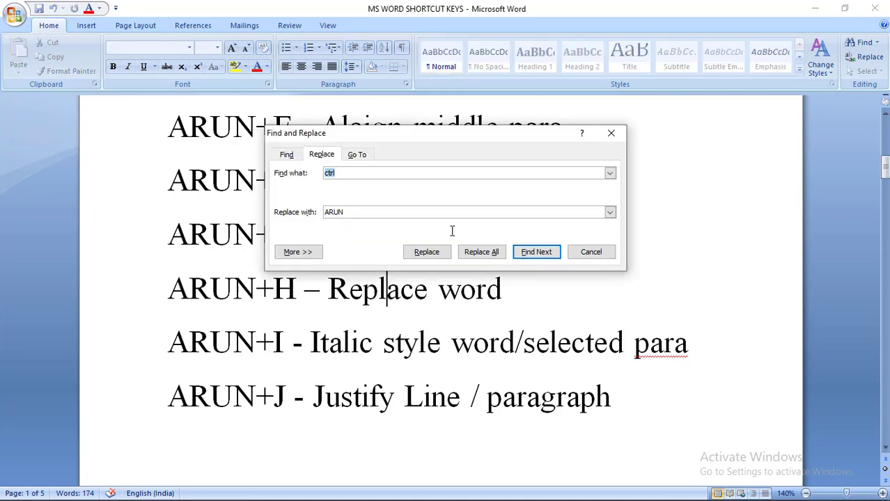
pyautogui.click(381, 176)
pyautogui.press('BackSpace')
pyautogui.press('BackSpace')
pyautogui.press('BackSpace')
pyautogui.press('BackSpace')
pyautogui.write('ARUN')
pyautogui.moveTo(354, 212); pyautogui.dragTo(319, 212)
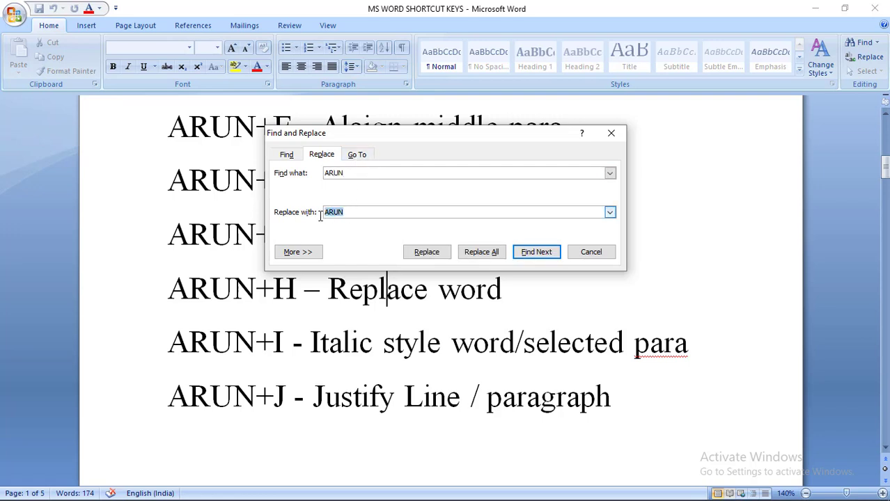
pyautogui.write('Ctrl')
pyautogui.click(429, 253)
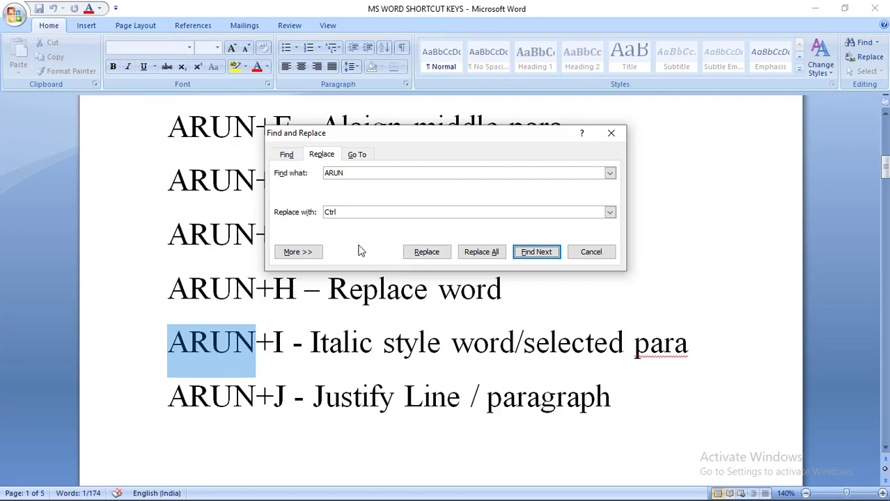
pyautogui.click(477, 253)
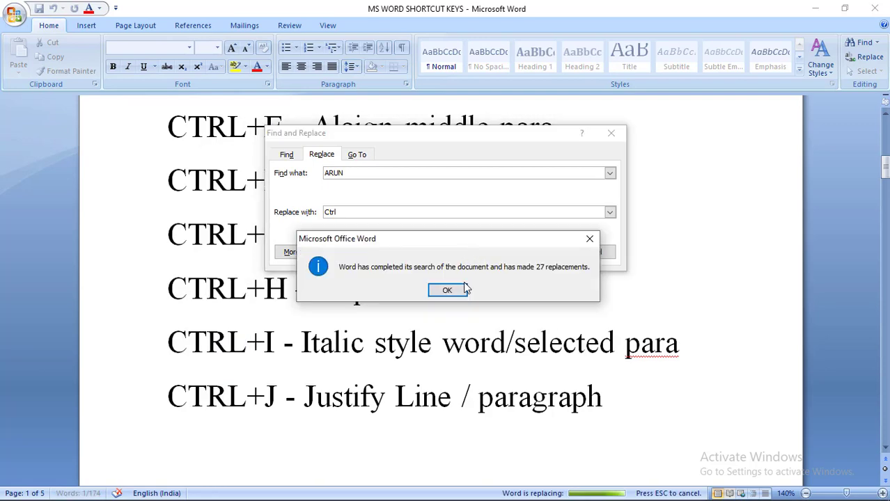
pyautogui.click(466, 288)
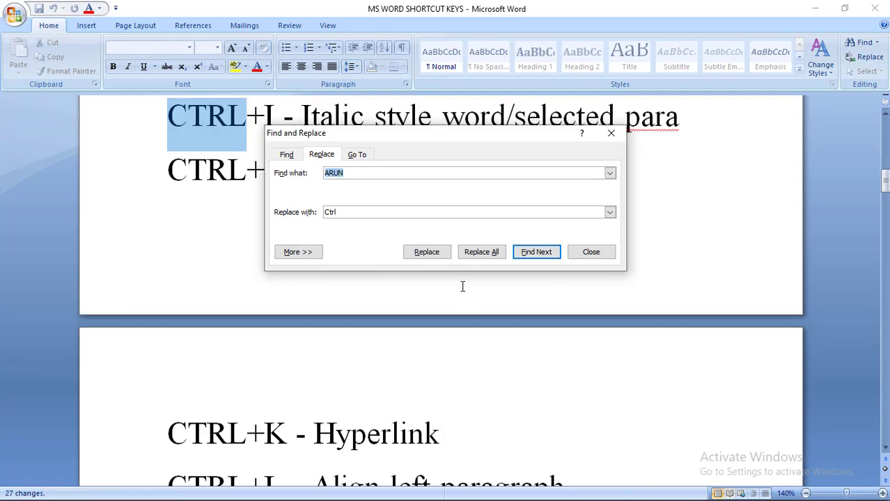
pyautogui.click(591, 253)
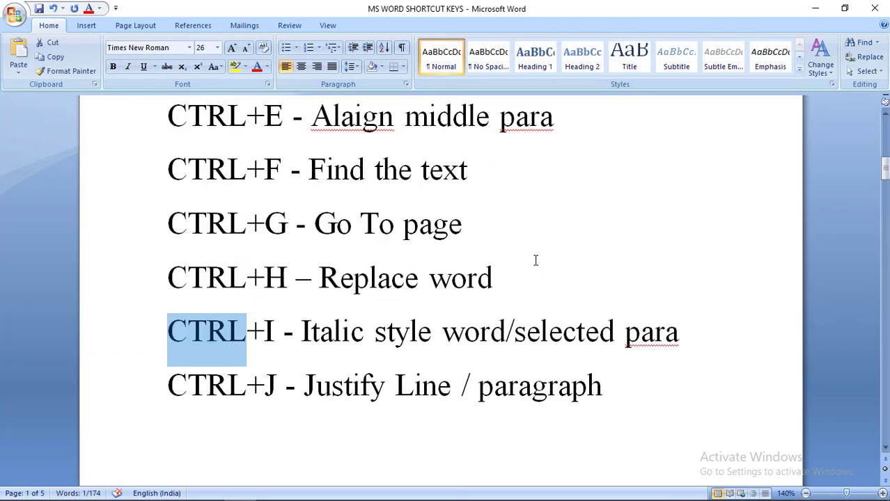
# Italicize the words 'style' and 'word' in the 'Italic style word/selected para' line
pyautogui.click(333, 332)
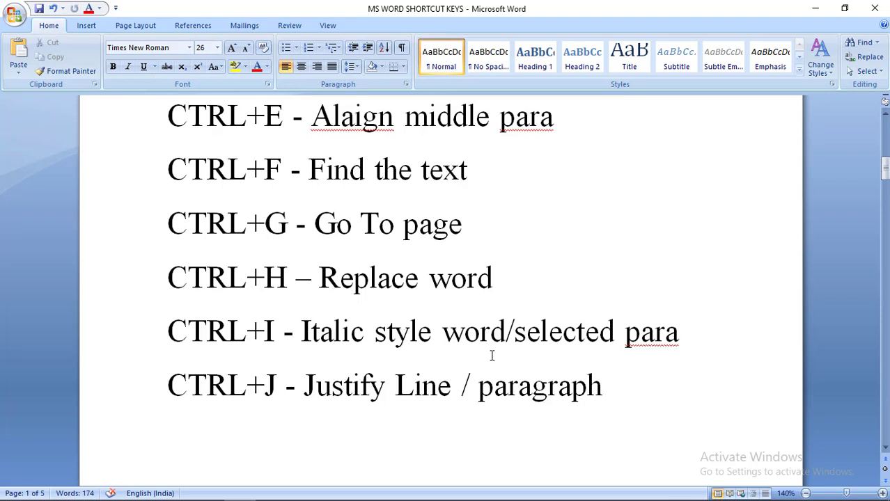
pyautogui.click(417, 331)
pyautogui.hotkey('ctrl', 'i')
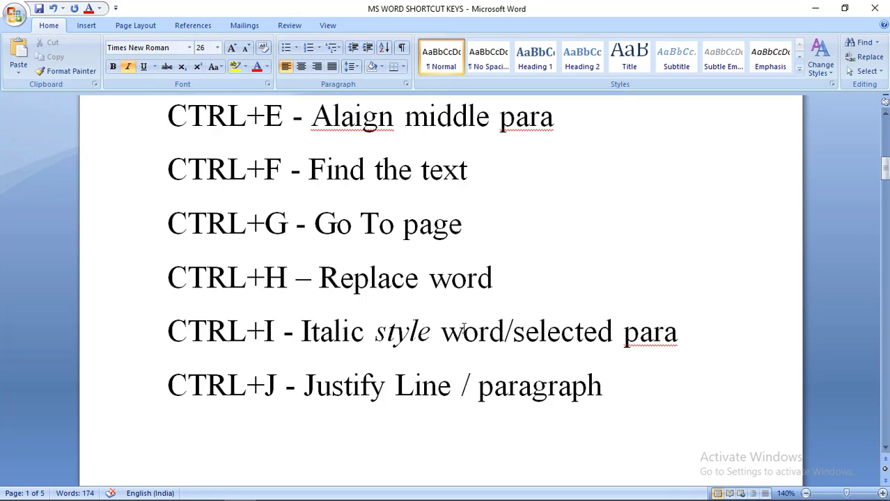
pyautogui.moveTo(440, 331); pyautogui.dragTo(506, 332)
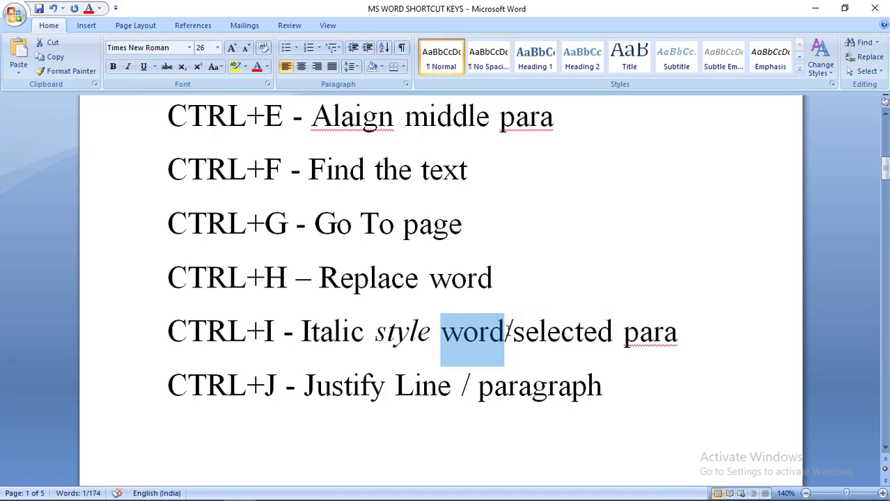
pyautogui.hotkey('ctrl', 'i')
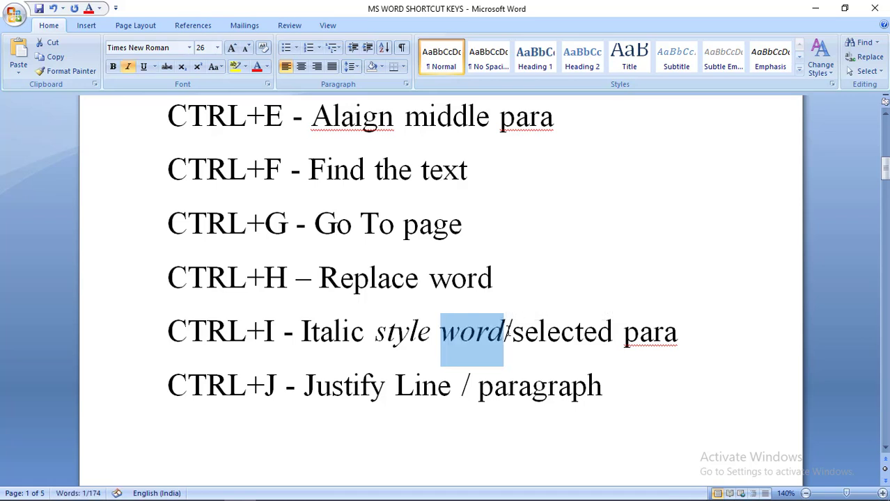
pyautogui.click(562, 331)
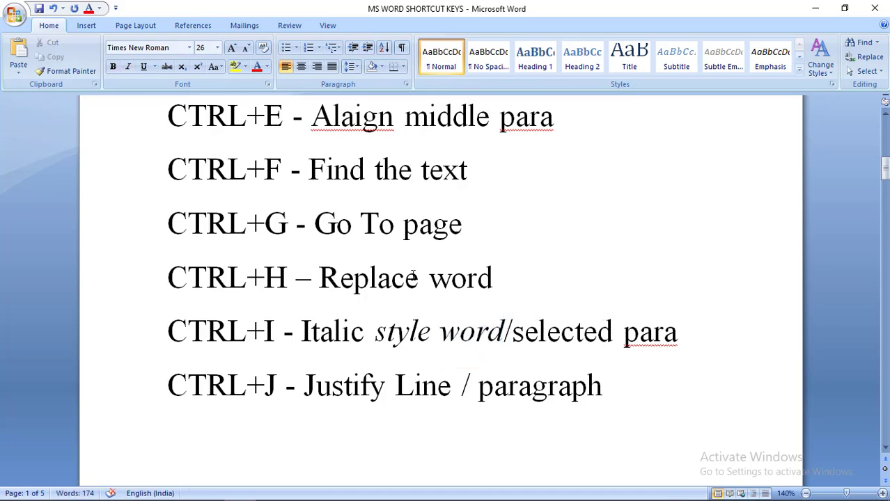
# Add 'the' in regular style followed by 'ahdjhdbshbb' in italics after 'Replace word'
pyautogui.click(524, 281)
pyautogui.write('the')
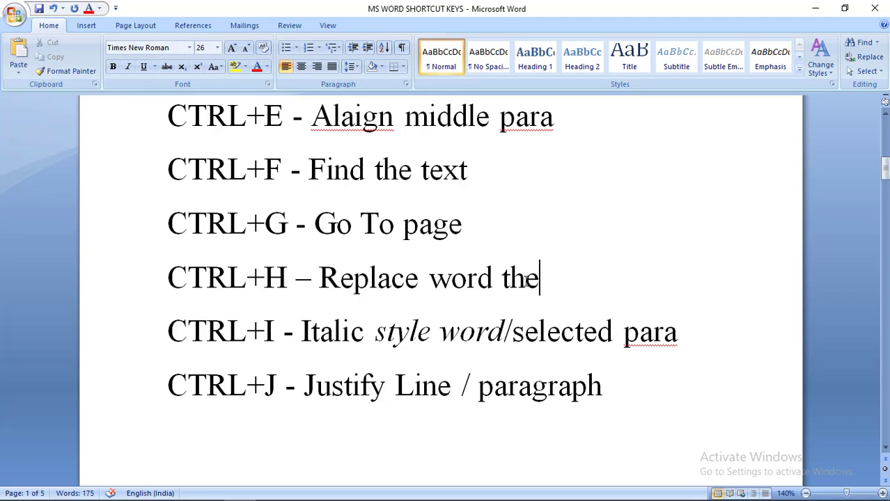
pyautogui.hotkey('ctrl', 'i')
pyautogui.write('ahdjhdbshbbs')
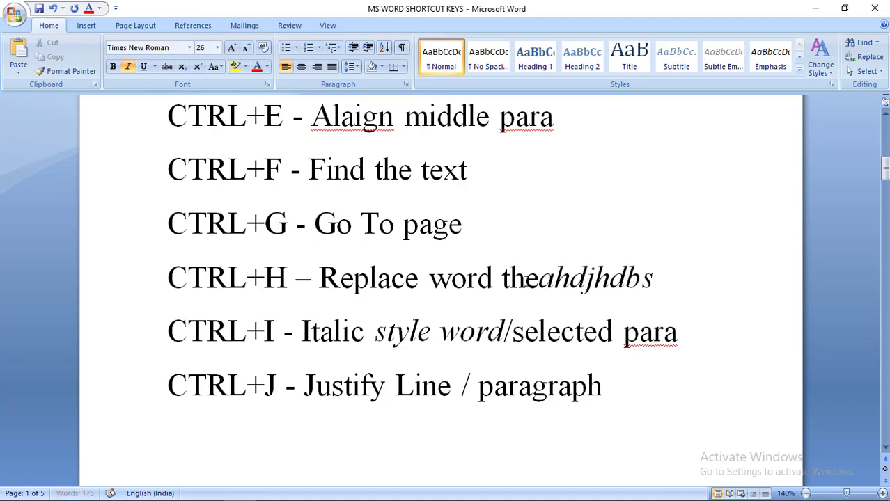
# Delete the italic test text and the word 'the' after 'Replace word'
pyautogui.press('BackSpace')
pyautogui.press('BackSpace')
pyautogui.press('BackSpace')
pyautogui.press('BackSpace')
pyautogui.press('BackSpace')
pyautogui.press('BackSpace')
pyautogui.press('BackSpace')
pyautogui.press('BackSpace')
pyautogui.press('BackSpace')
pyautogui.press('BackSpace')
pyautogui.press('BackSpace')
pyautogui.press('BackSpace')
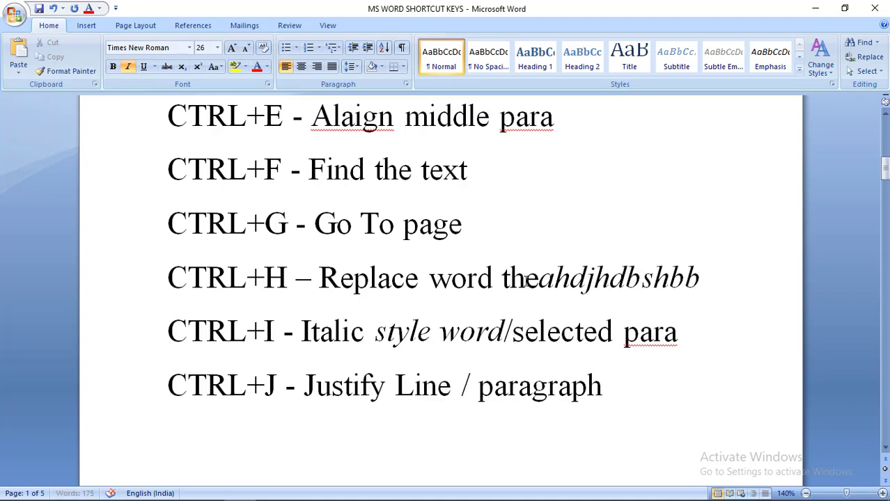
pyautogui.press('BackSpace')
pyautogui.press('BackSpace')
pyautogui.press('BackSpace')
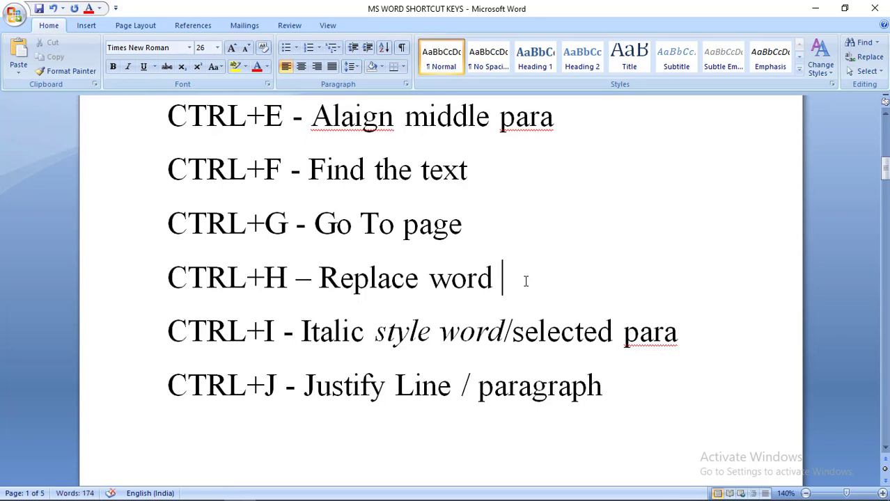
# Enter 'the' after 'Replace word' again, and undo the recent typing, italics and word replacements in the list
pyautogui.write('the')
pyautogui.hotkey('ctrl', 'z')
pyautogui.hotkey('ctrl', 'z')
pyautogui.hotkey('ctrl', 'z')
pyautogui.hotkey('ctrl', 'z')
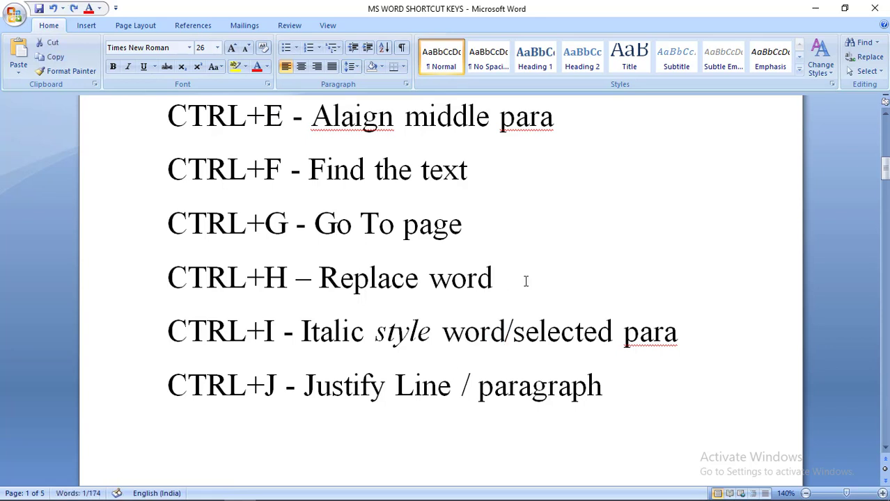
pyautogui.click(489, 333)
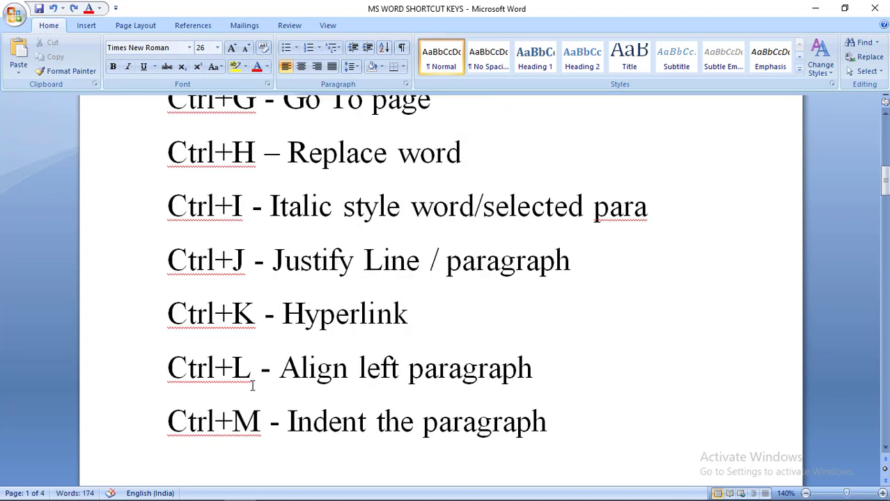
# Justify the paragraph about shortcut keys on page 3
pyautogui.click(268, 261)
pyautogui.scroll(-20, 274, 262)
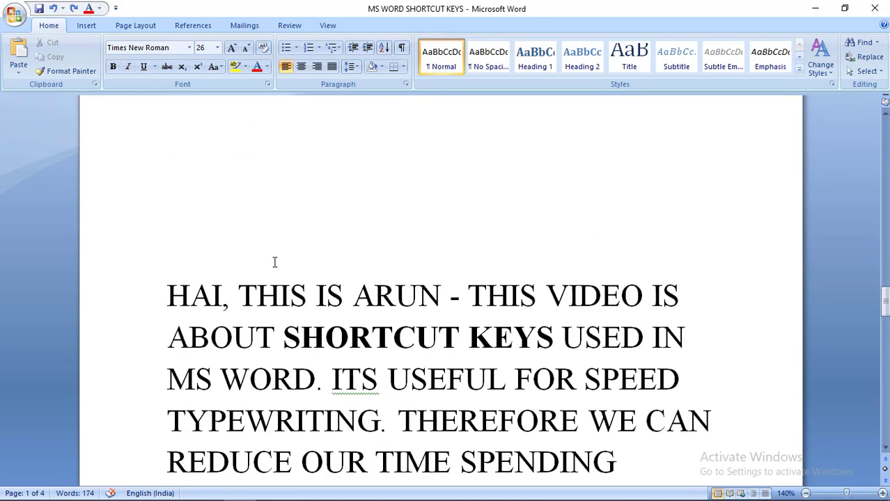
pyautogui.scroll(-1, 274, 262)
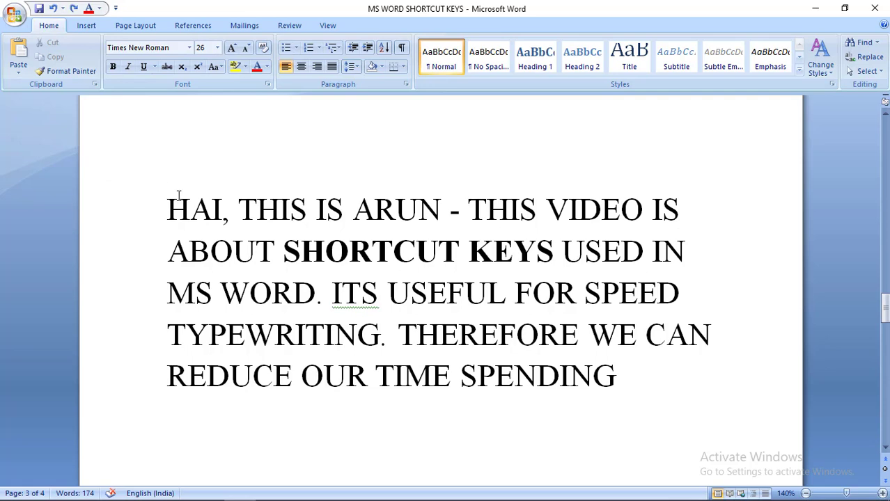
pyautogui.moveTo(169, 198); pyautogui.dragTo(617, 397)
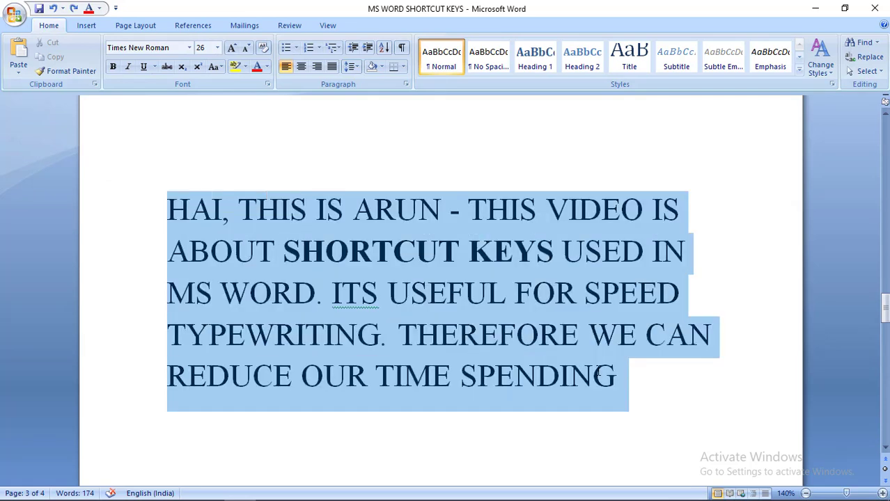
pyautogui.click(637, 388)
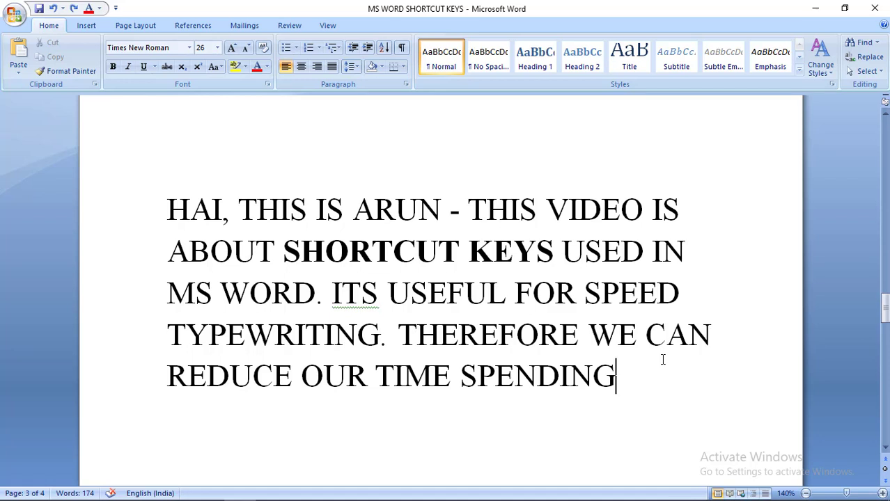
pyautogui.hotkey('ctrl', 'j')
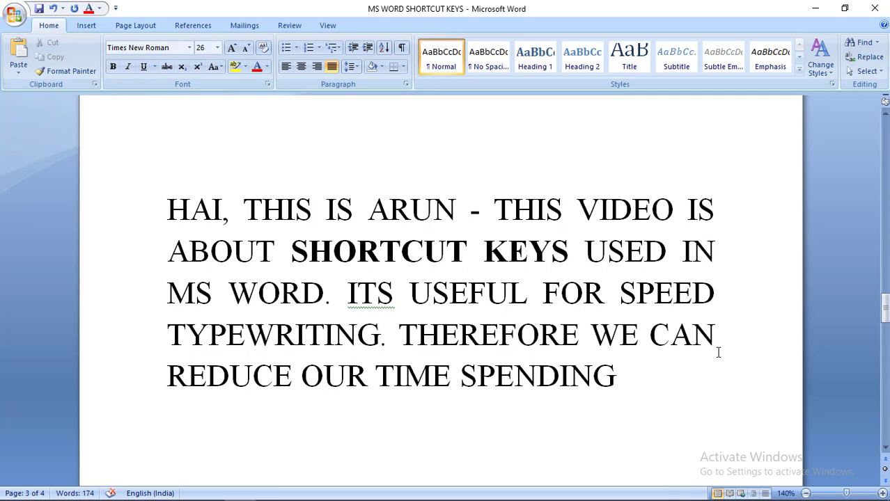
# Link the word 'Hyperlink' in the Ctrl+K line to the HTML PROJECT.docx file on the Desktop
pyautogui.scroll(15, 711, 264)
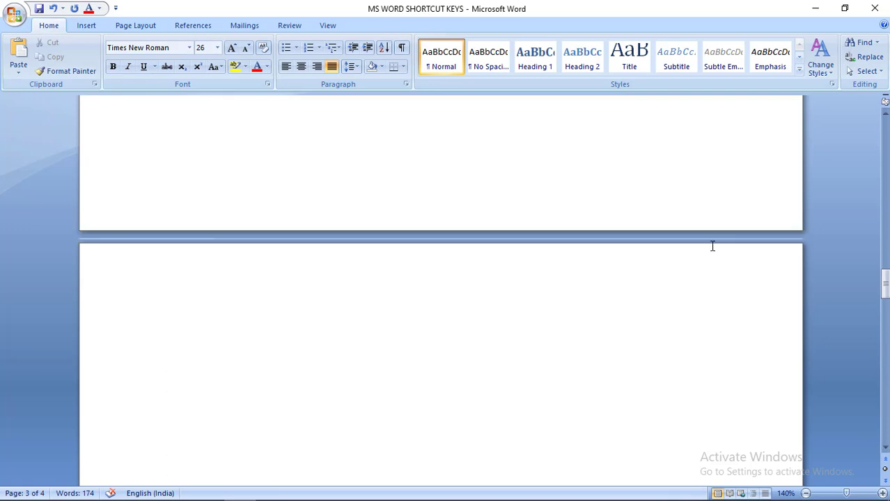
pyautogui.scroll(8, 712, 246)
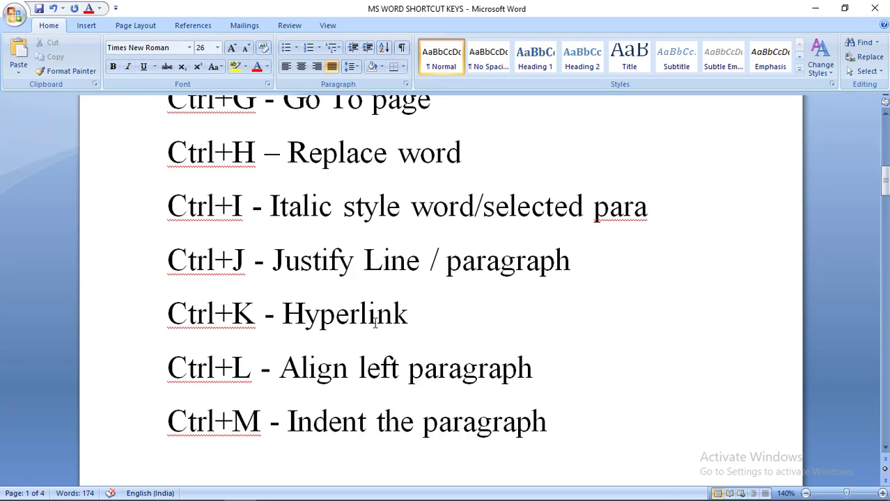
pyautogui.click(349, 319)
pyautogui.hotkey('ctrl', 'k')
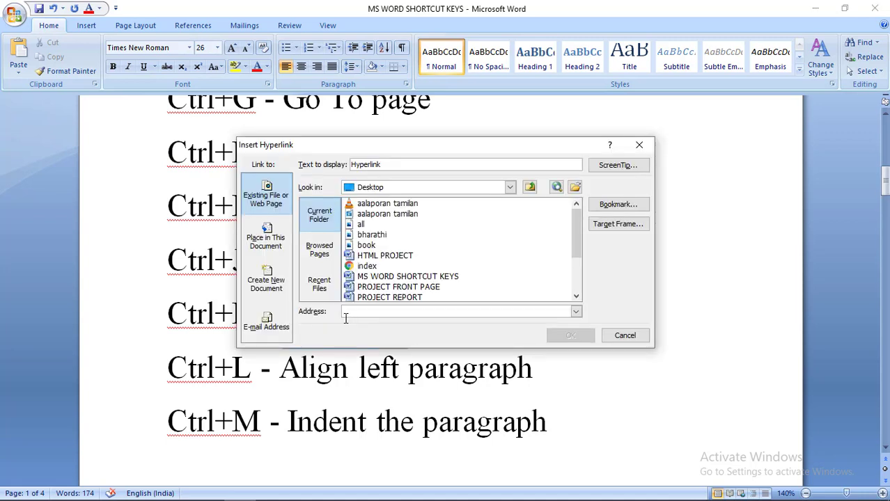
pyautogui.click(383, 257)
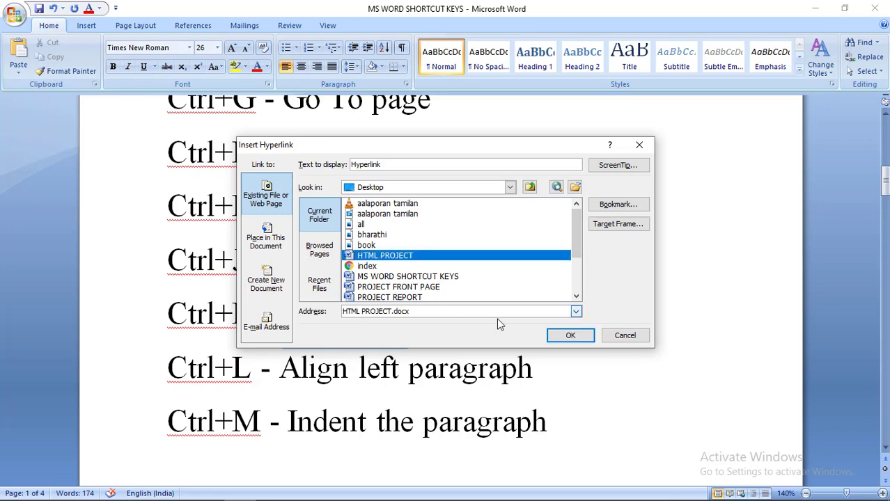
pyautogui.click(561, 337)
pyautogui.moveTo(334, 322)
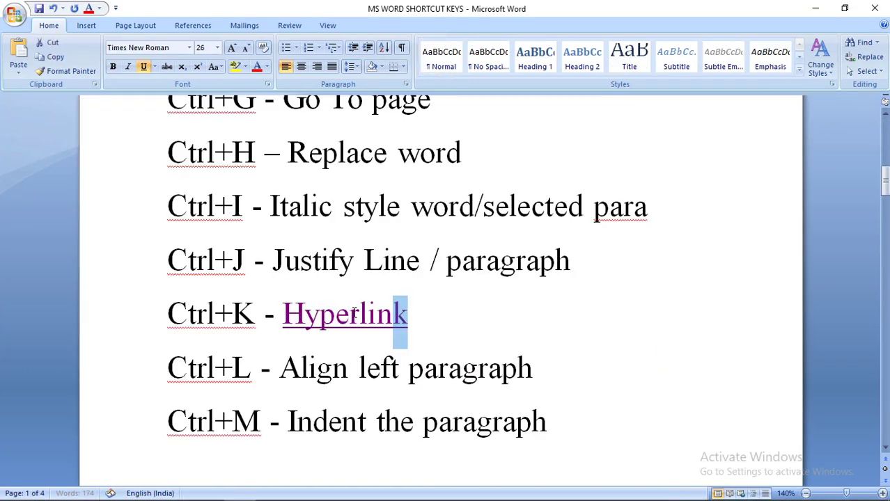
pyautogui.click(354, 315)
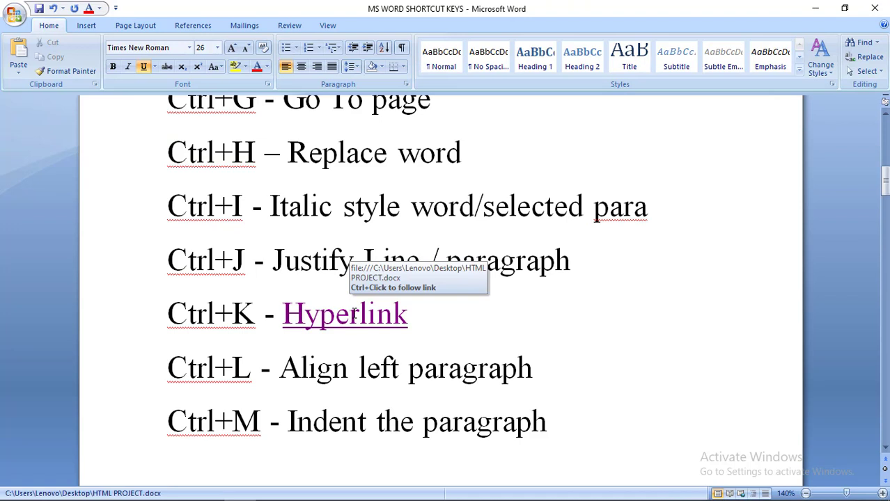
pyautogui.hotkey('ctrl', 'z')
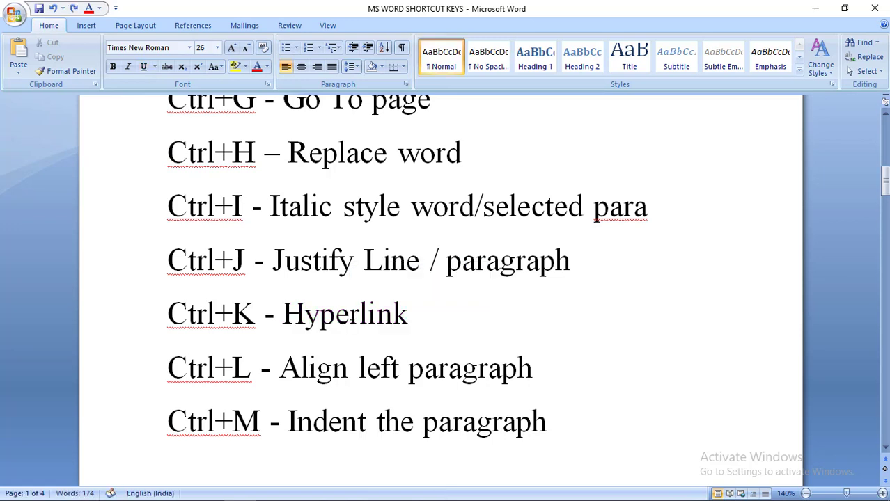
pyautogui.hotkey('ctrl', 'k')
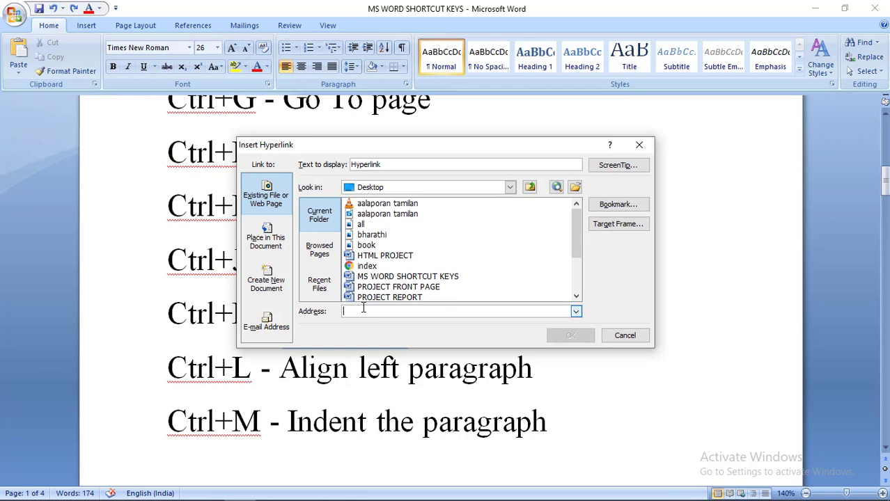
pyautogui.write('https://www.fb.com')
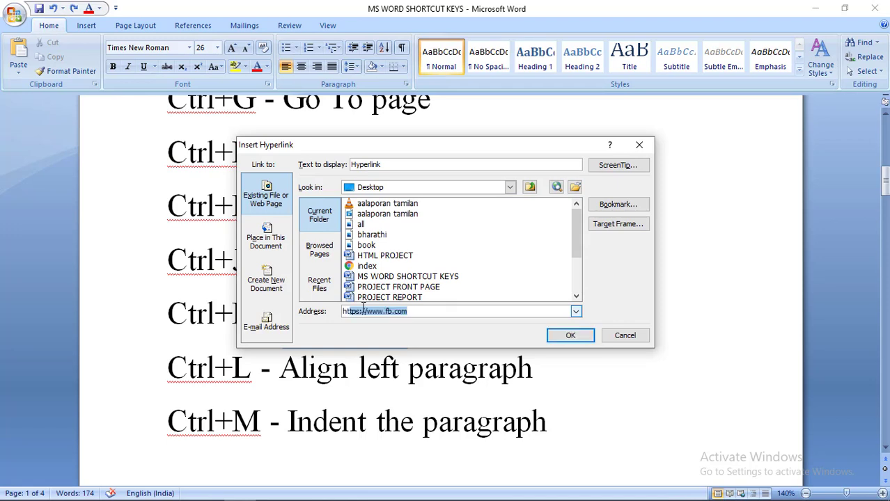
pyautogui.press('End')
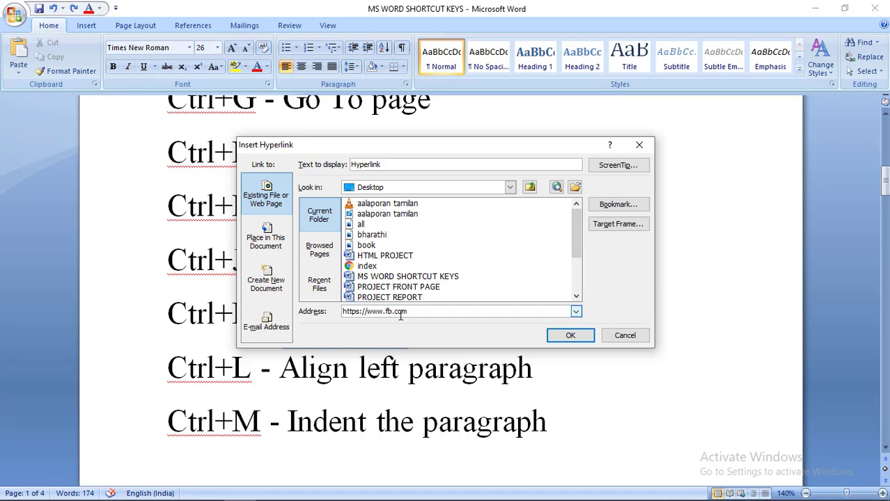
pyautogui.click(570, 336)
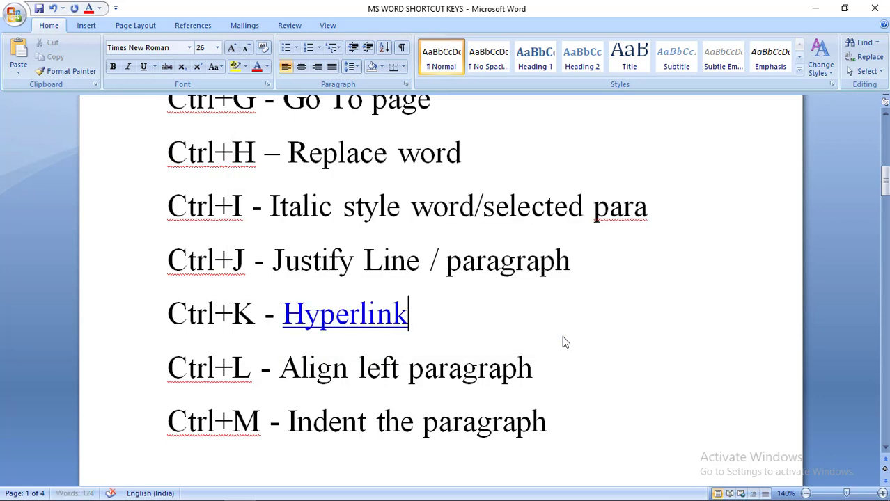
# Follow the link on 'Hyperlink' to open the Facebook site in the browser, and switch back to the Word document
pyautogui.moveTo(357, 317)
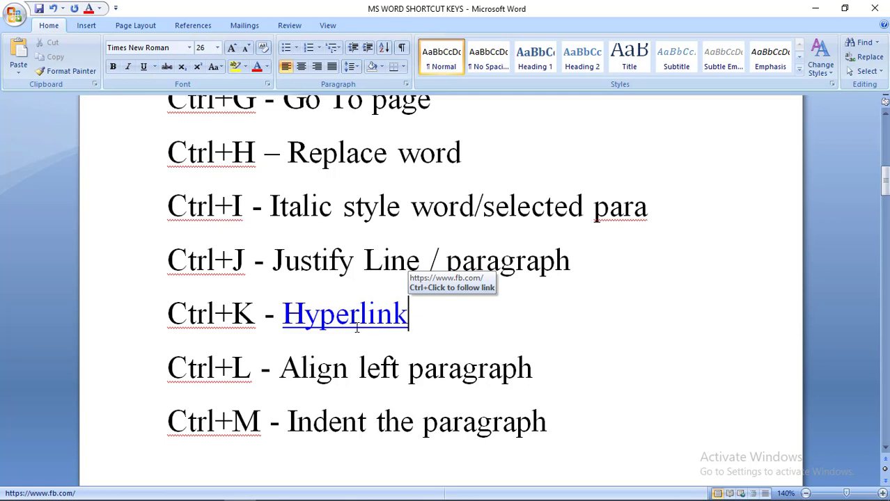
pyautogui.keyDown('ctrl'); pyautogui.click(356, 324); pyautogui.keyUp('ctrl')
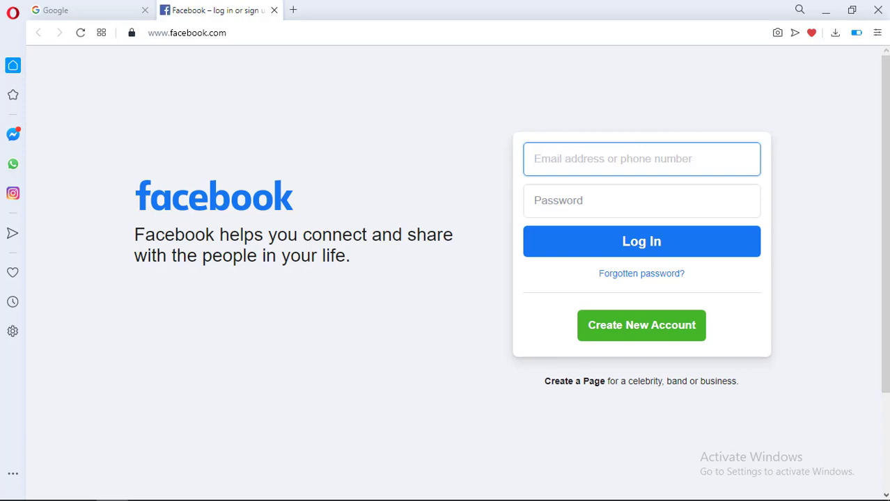
pyautogui.moveTo(239, 488)
pyautogui.click(237, 458)
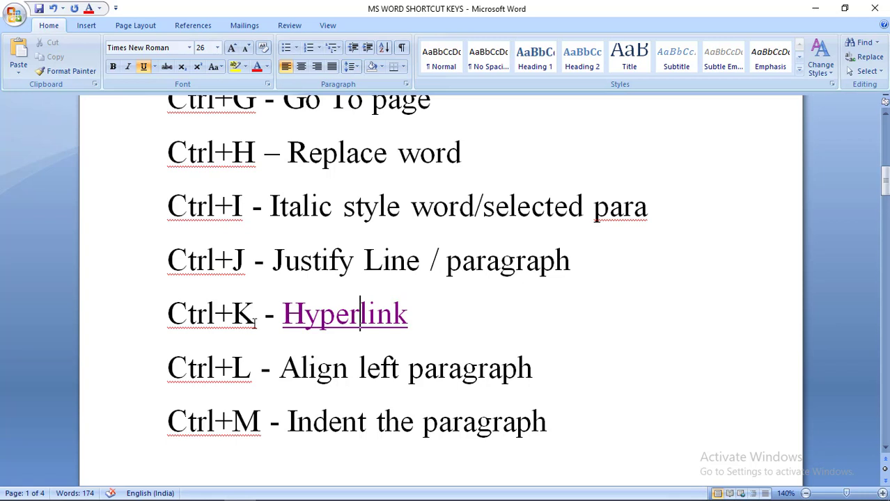
# Undo the web link on the word 'Hyperlink' in the Ctrl+K line
pyautogui.hotkey('ctrl', 'z')
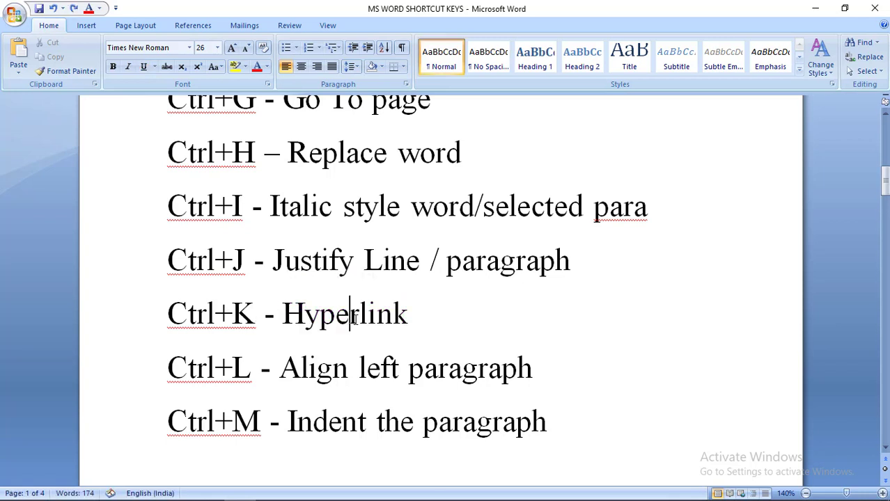
pyautogui.hotkey('ctrl', 'z')
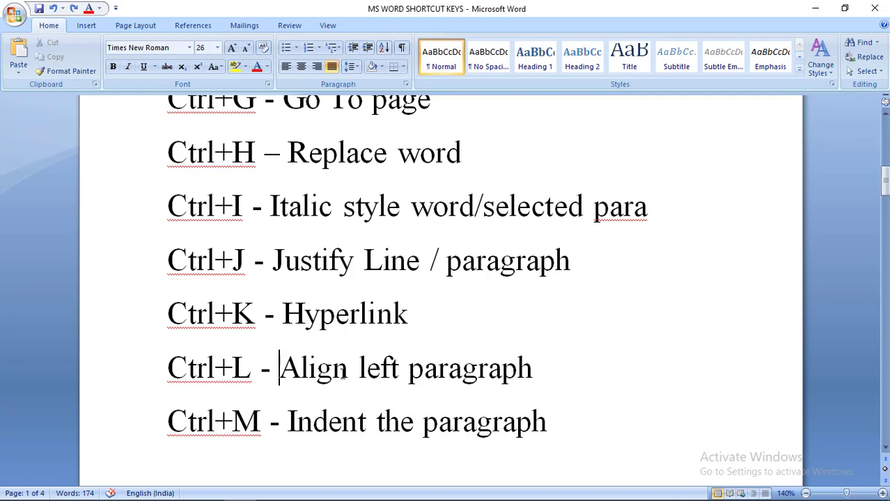
# Switch the page 3 paragraph about shortcut keys from justified to left alignment and back, two times over
pyautogui.scroll(-1, 343, 376)
pyautogui.scroll(-20, 343, 377)
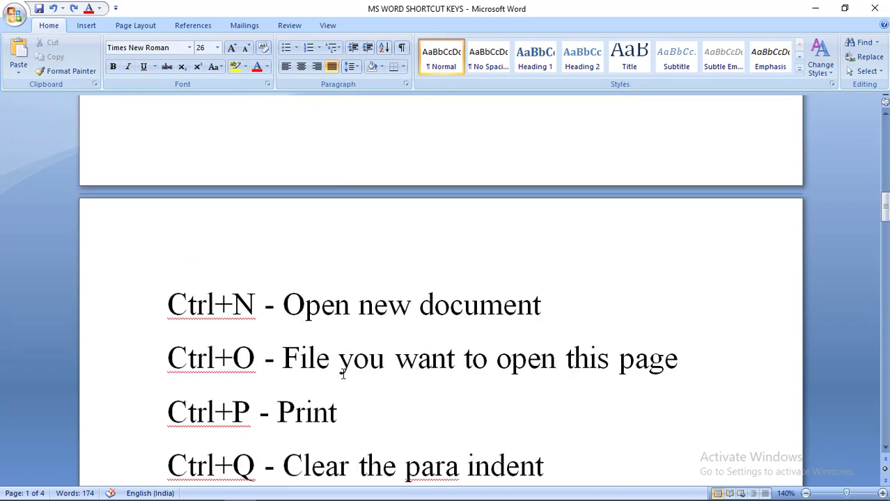
pyautogui.scroll(-4, 348, 367)
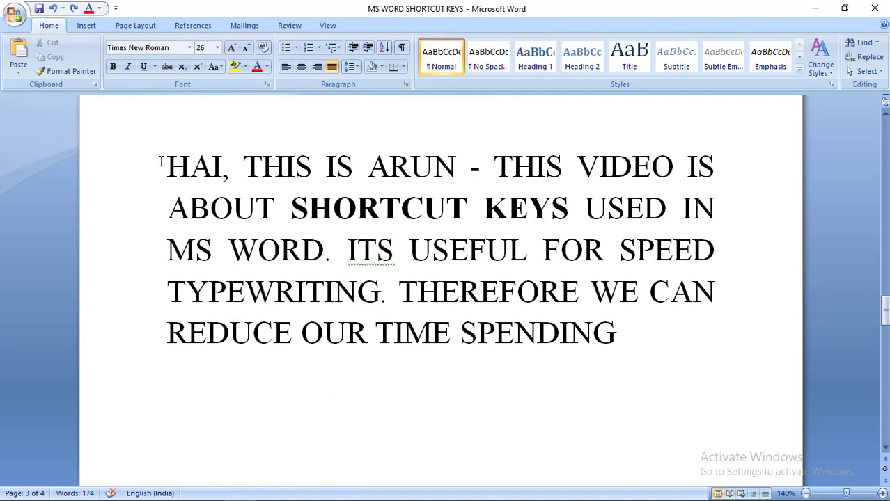
pyautogui.moveTo(166, 165); pyautogui.dragTo(622, 337)
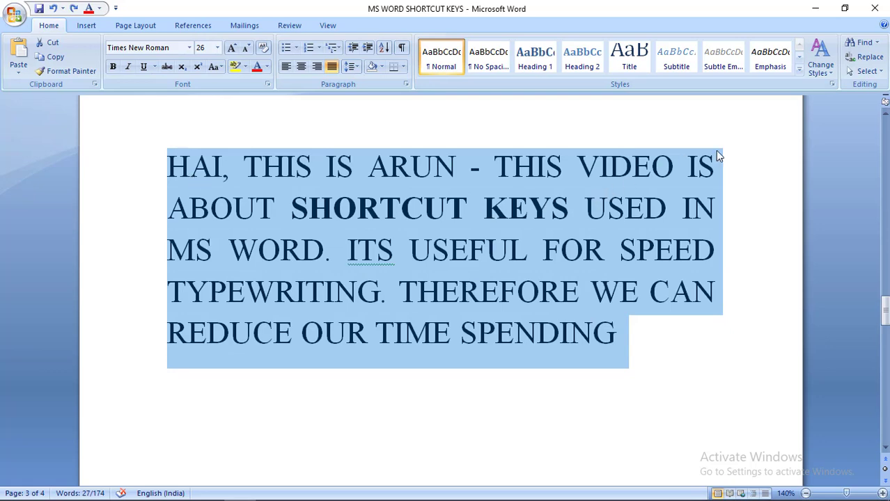
pyautogui.click(667, 335)
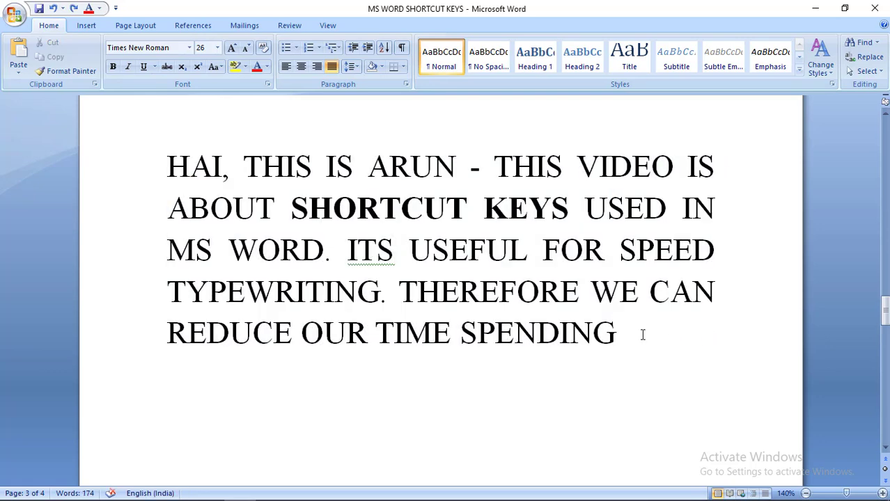
pyautogui.hotkey('ctrl', 'l')
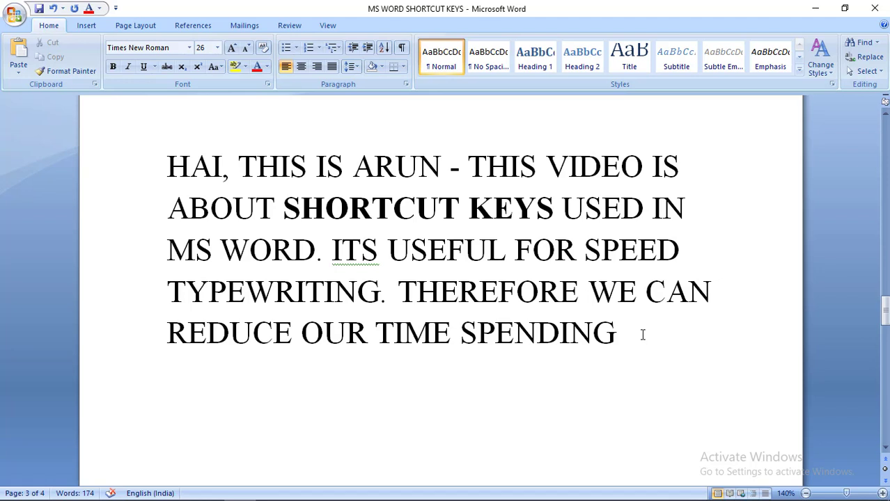
pyautogui.hotkey('ctrl', 'j')
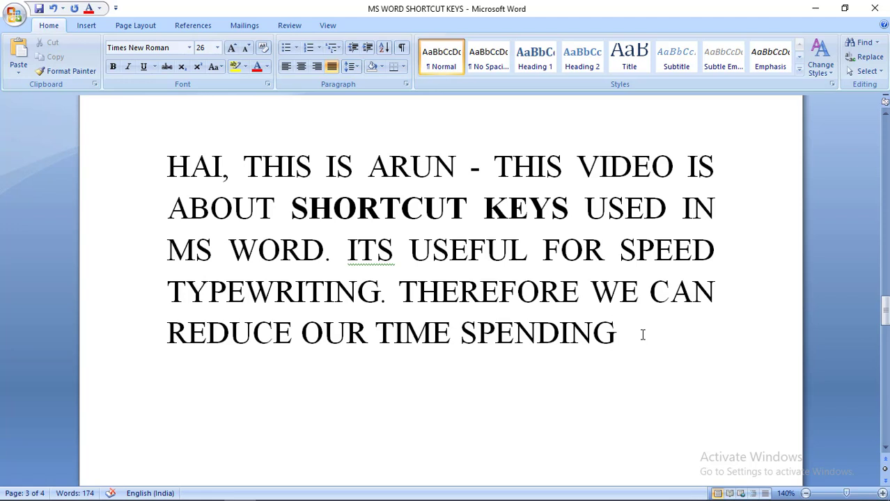
pyautogui.hotkey('ctrl', 'l')
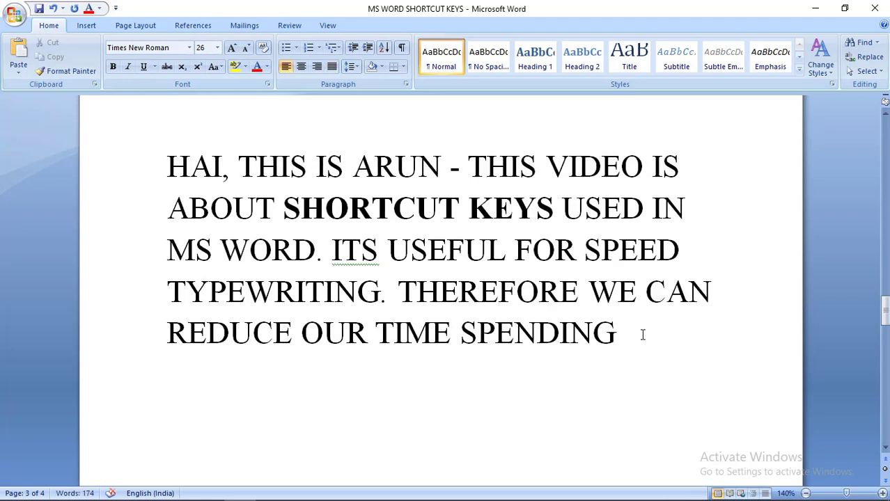
pyautogui.hotkey('ctrl', 'j')
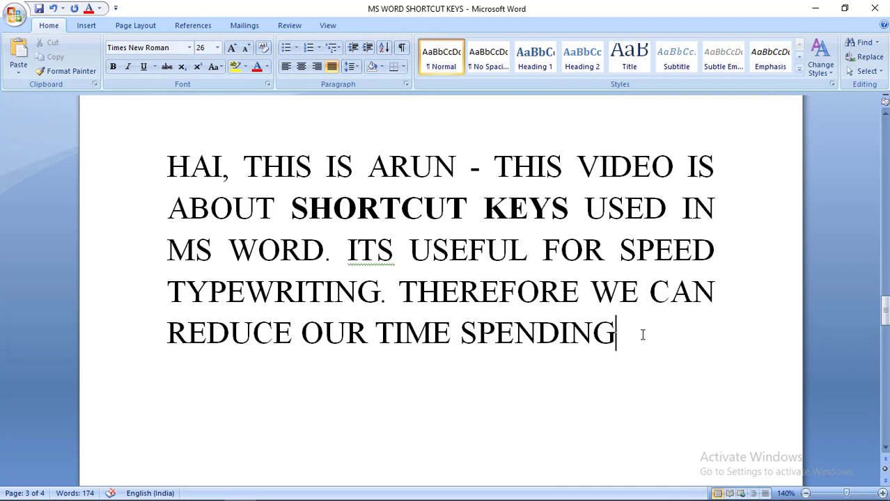
# Left-align the page 3 paragraph about shortcut keys and indent it by two levels
pyautogui.scroll(15, 643, 335)
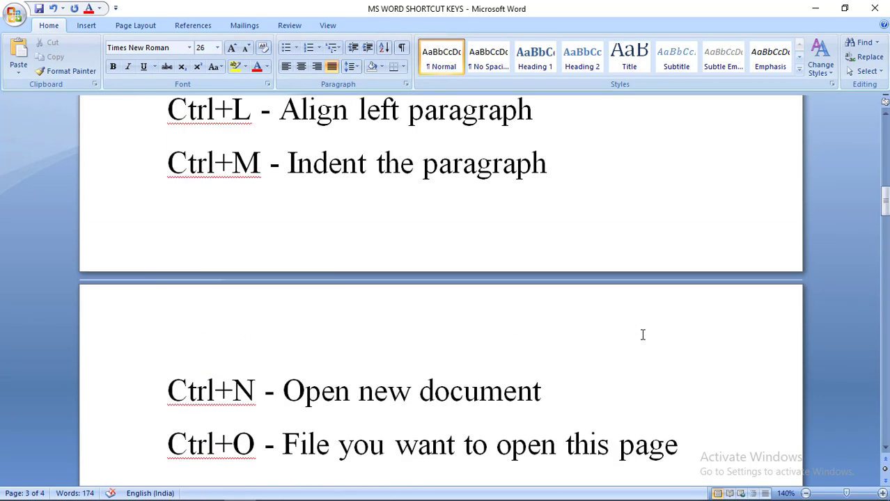
pyautogui.scroll(2, 643, 335)
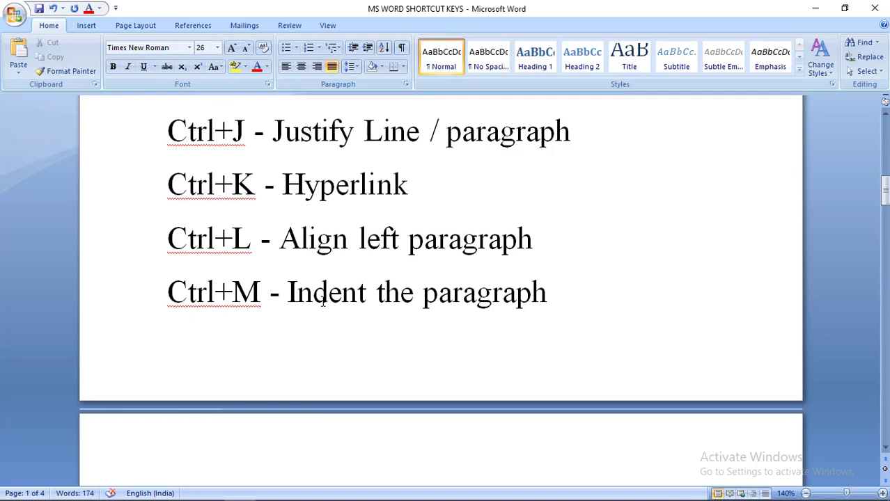
pyautogui.scroll(-15, 324, 301)
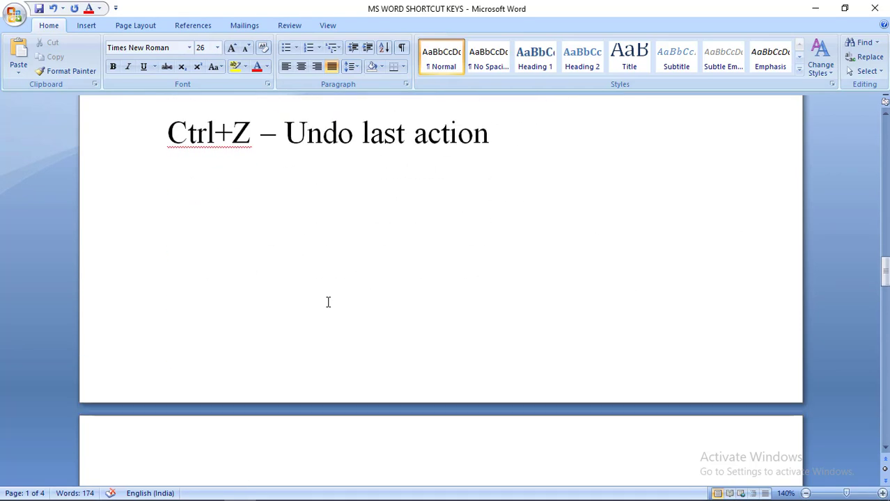
pyautogui.scroll(-3, 328, 301)
pyautogui.scroll(1, 309, 259)
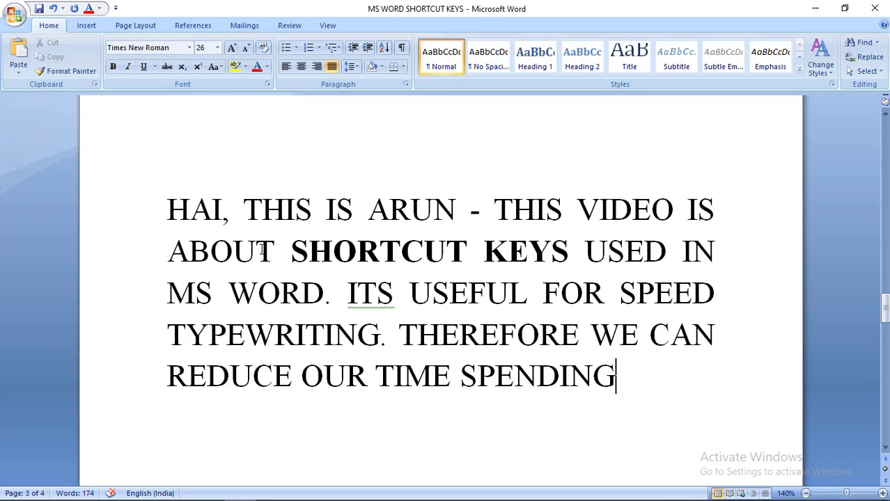
pyautogui.hotkey('ctrl', 'Up')
pyautogui.scroll(10, 171, 214)
pyautogui.scroll(10, 173, 210)
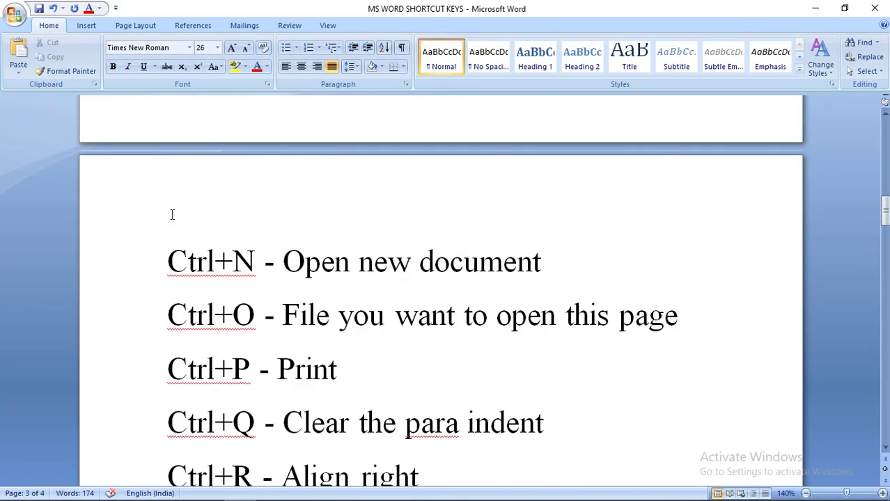
pyautogui.scroll(-10, 174, 208)
pyautogui.scroll(-10, 179, 203)
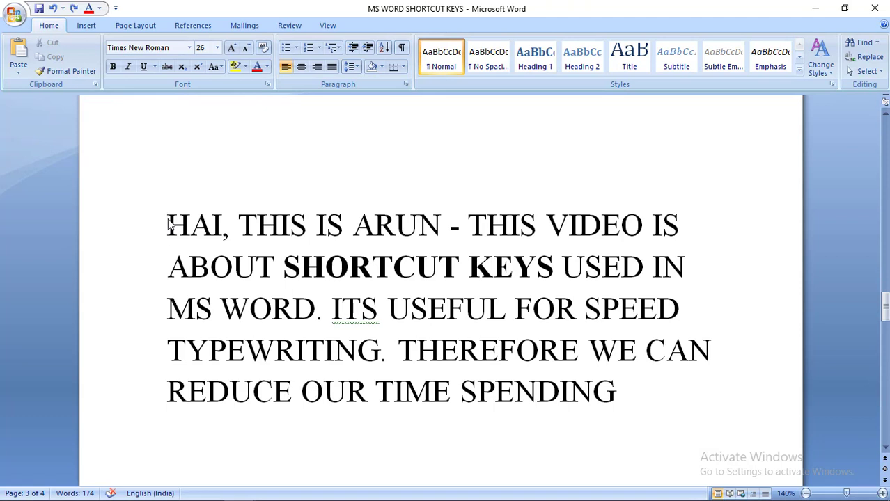
pyautogui.hotkey('ctrl', 'm')
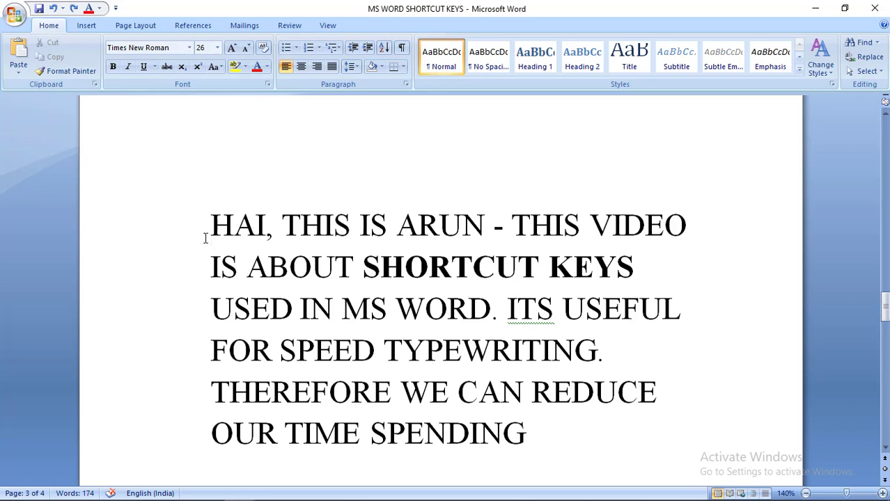
pyautogui.hotkey('ctrl', 'm')
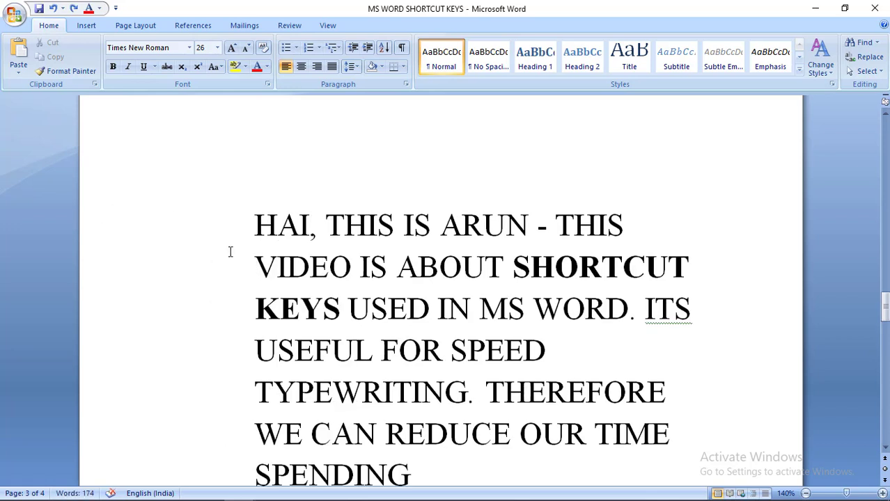
# Return to the shortcut list and examine the entries following Ctrl+M, starting with Ctrl+N on page 2
pyautogui.scroll(15, 229, 251)
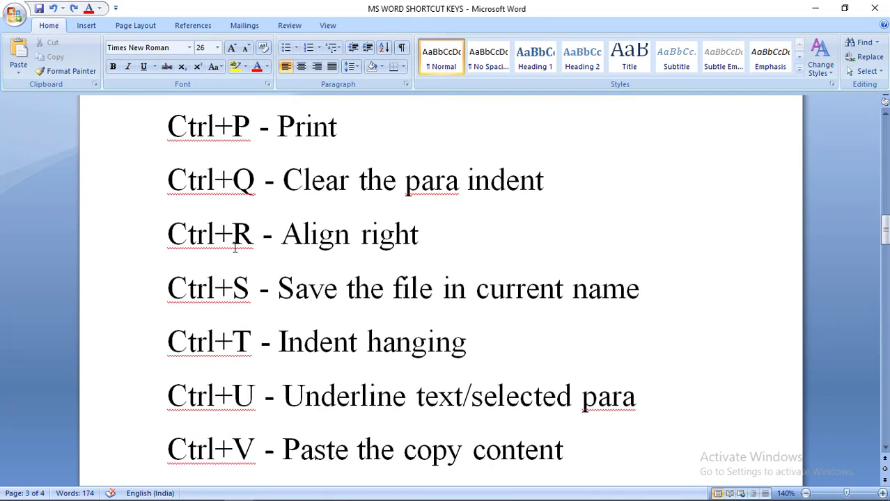
pyautogui.scroll(5, 235, 248)
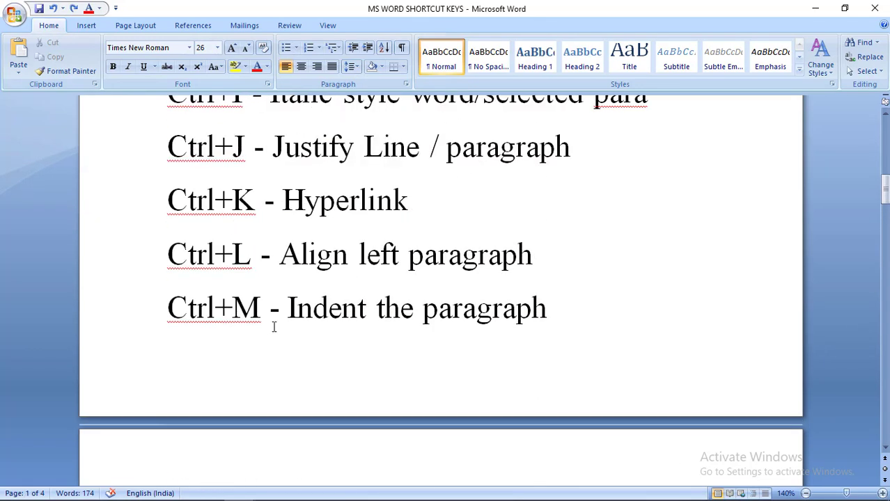
pyautogui.scroll(-2, 273, 326)
pyautogui.scroll(2, 274, 324)
pyautogui.scroll(-1, 274, 324)
pyautogui.scroll(-7, 705, 438)
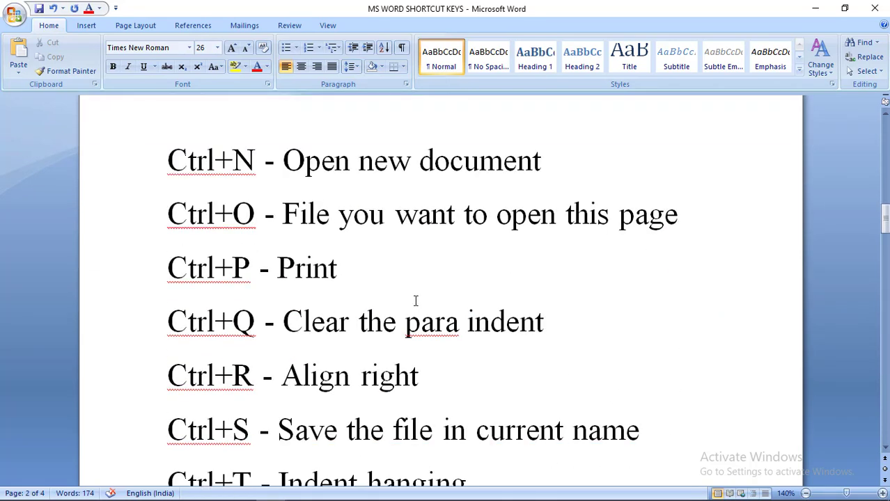
# Create a new blank document and close it again, two times over
pyautogui.hotkey('ctrl', 'n')
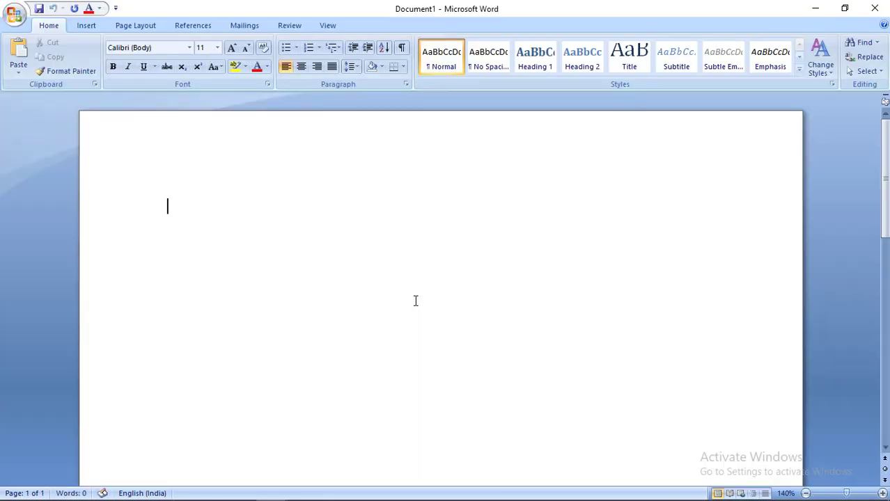
pyautogui.click(875, 8)
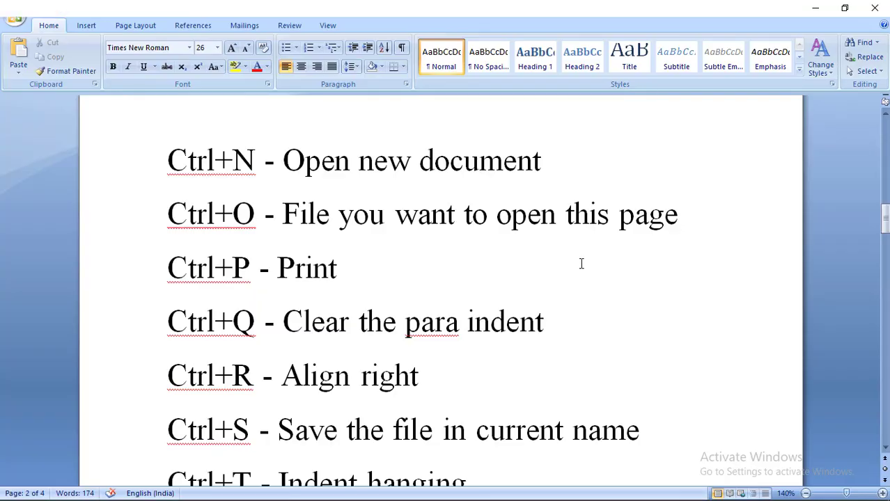
pyautogui.hotkey('ctrl', 'n')
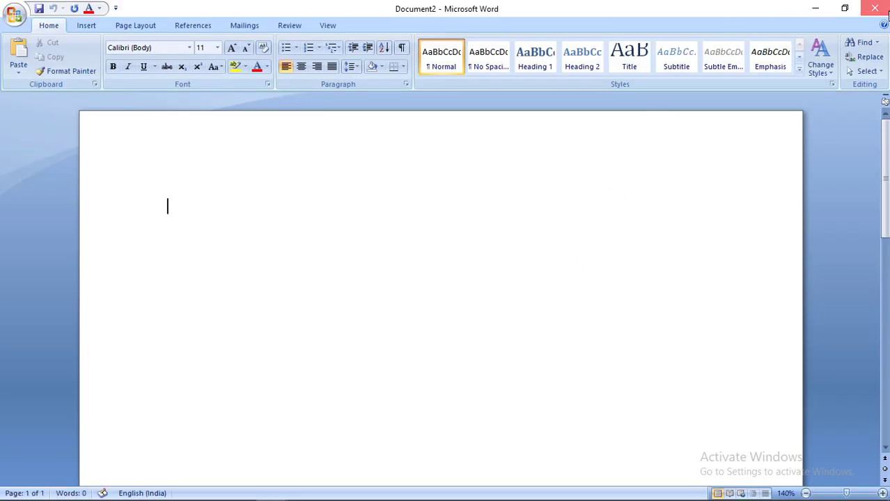
pyautogui.click(882, 7)
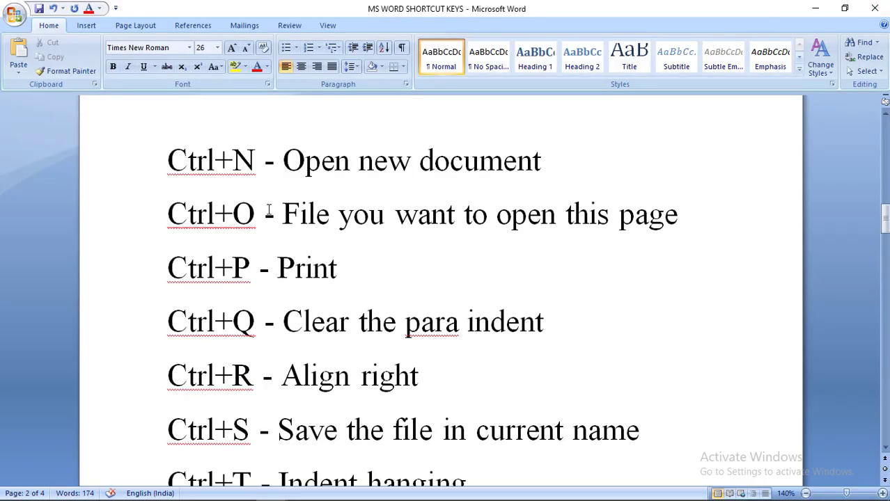
# Highlight the Ctrl+O description, browse Local Disk (D:) for a file to open, and cancel without opening one
pyautogui.moveTo(282, 216); pyautogui.dragTo(706, 219)
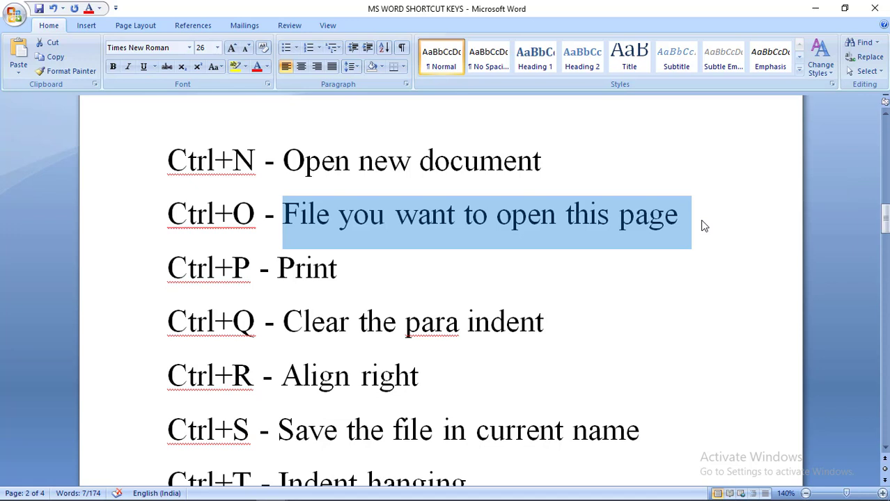
pyautogui.hotkey('ctrl', 'o')
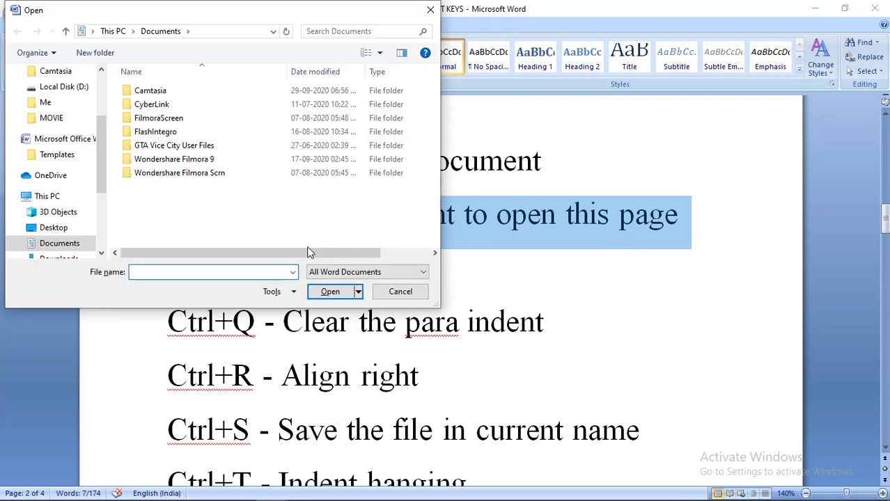
pyautogui.click(99, 216)
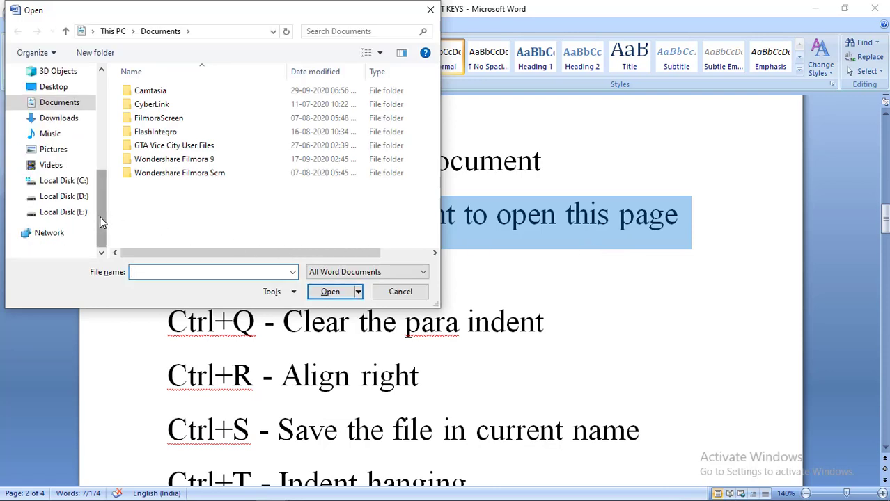
pyautogui.click(75, 197)
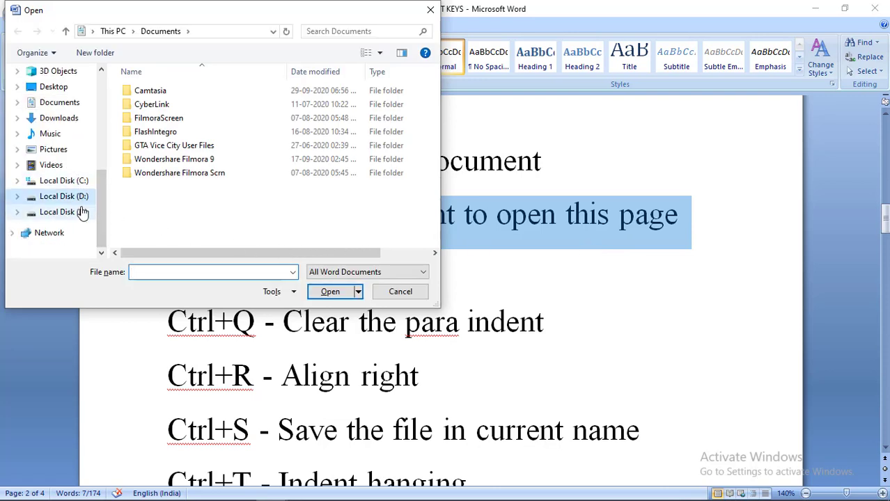
pyautogui.click(82, 212)
pyautogui.click(83, 201)
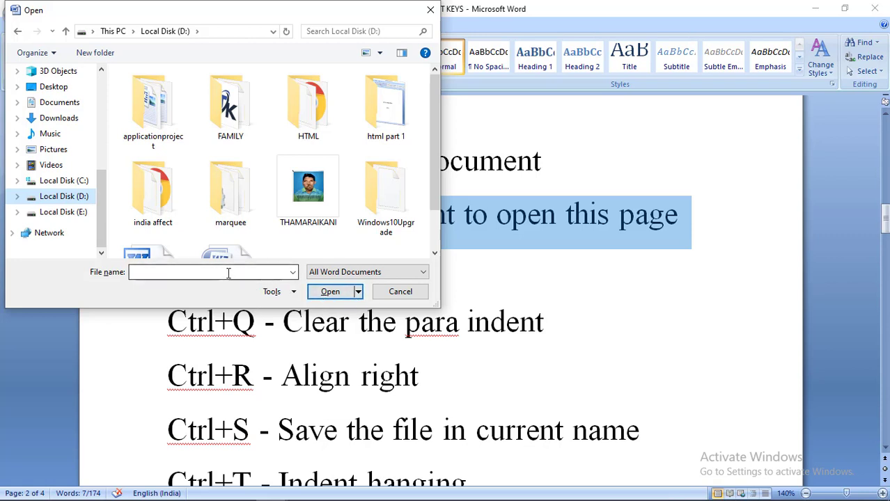
pyautogui.click(280, 217)
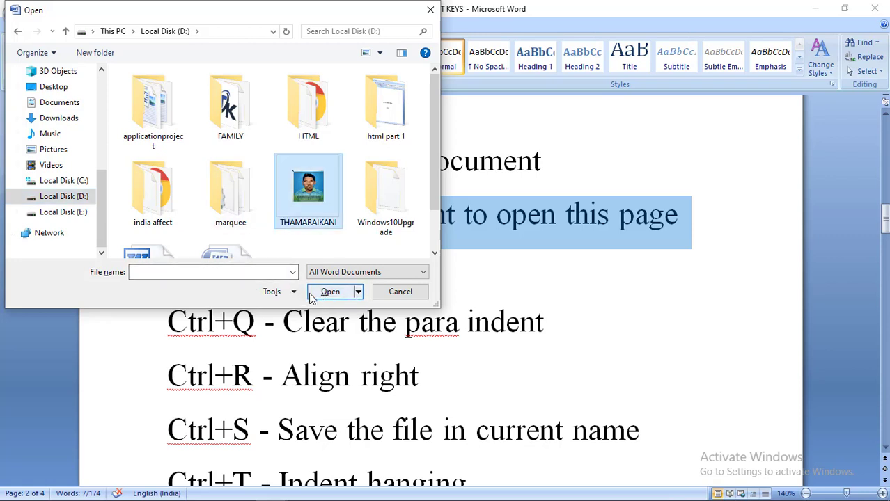
pyautogui.click(390, 295)
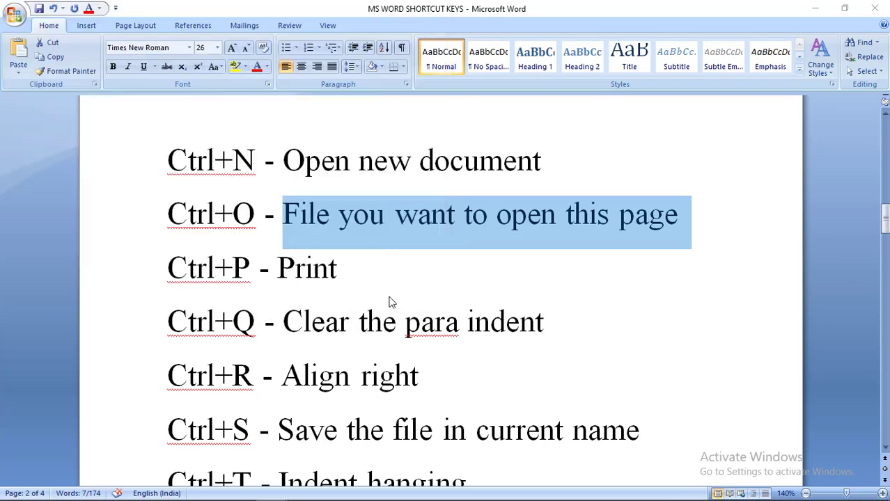
pyautogui.click(381, 292)
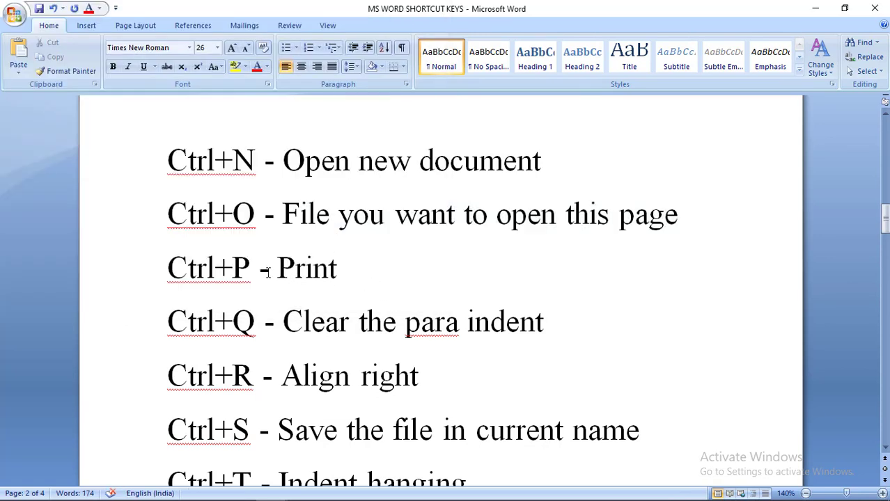
# Highlight the word 'Print' in the Ctrl+P line and view the print settings twice, cancelling without printing
pyautogui.moveTo(277, 271); pyautogui.dragTo(338, 272)
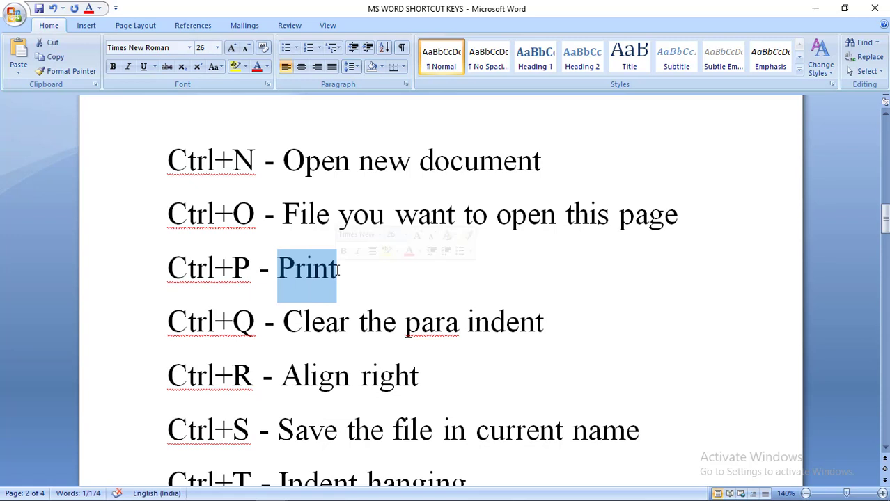
pyautogui.click(338, 273)
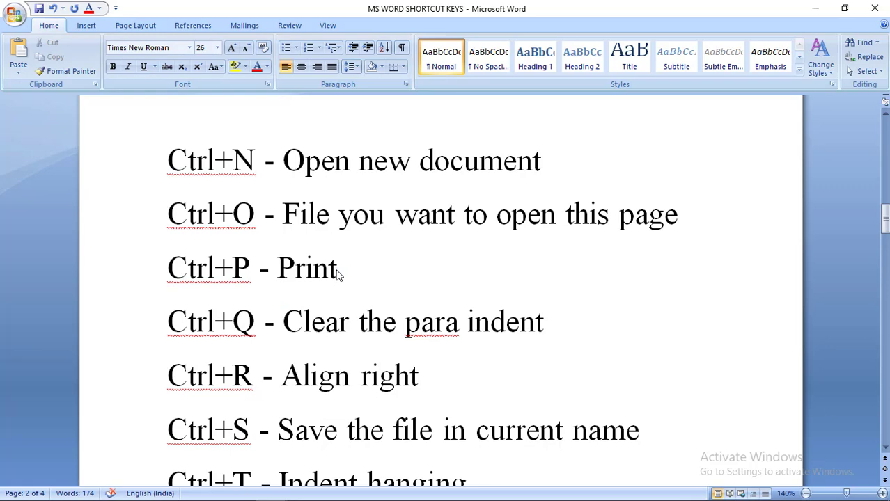
pyautogui.hotkey('ctrl', 'p')
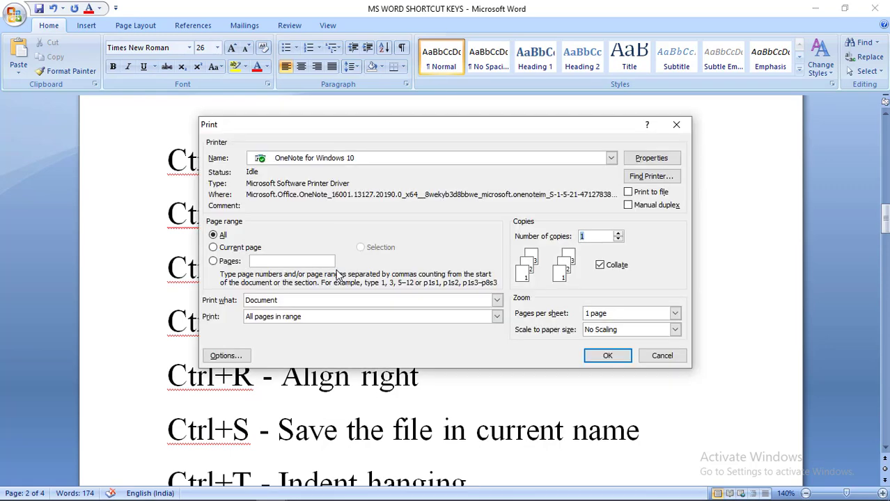
pyautogui.click(434, 159)
pyautogui.click(438, 157)
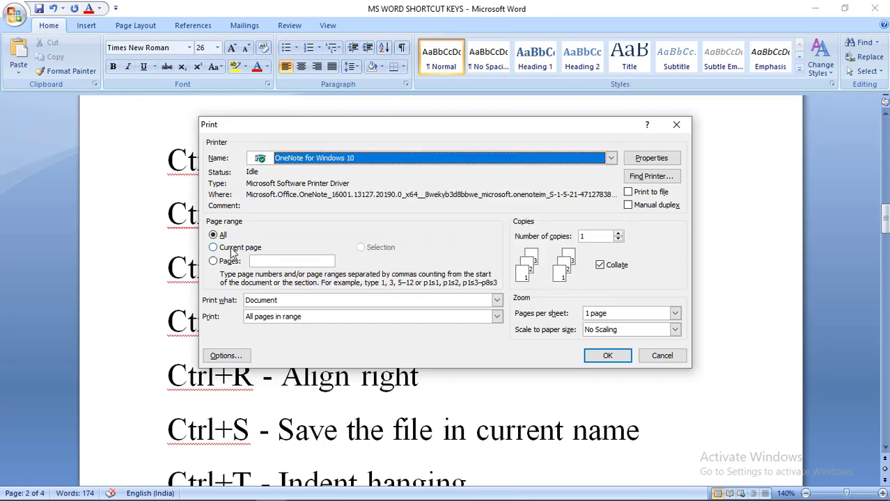
pyautogui.click(659, 360)
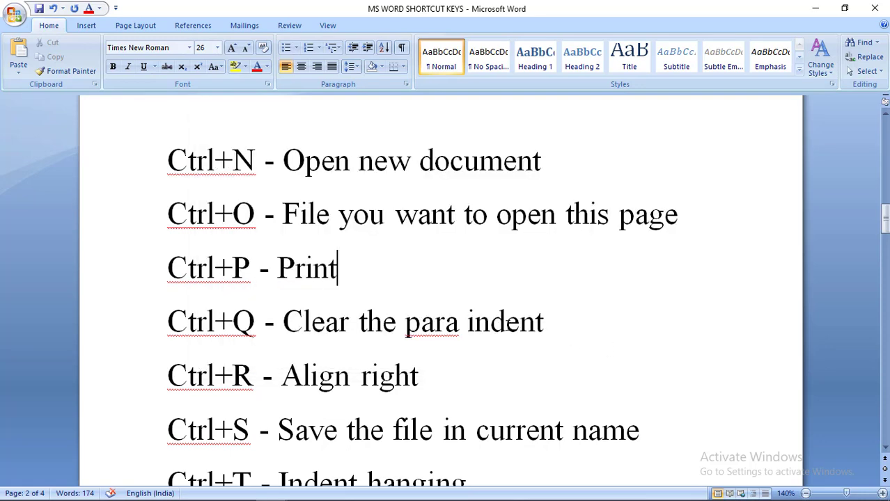
pyautogui.hotkey('ctrl', 'p')
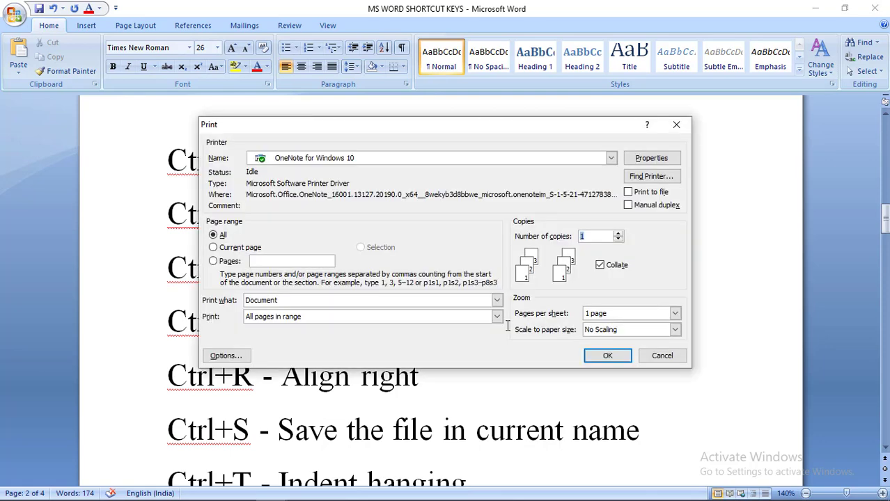
pyautogui.click(653, 358)
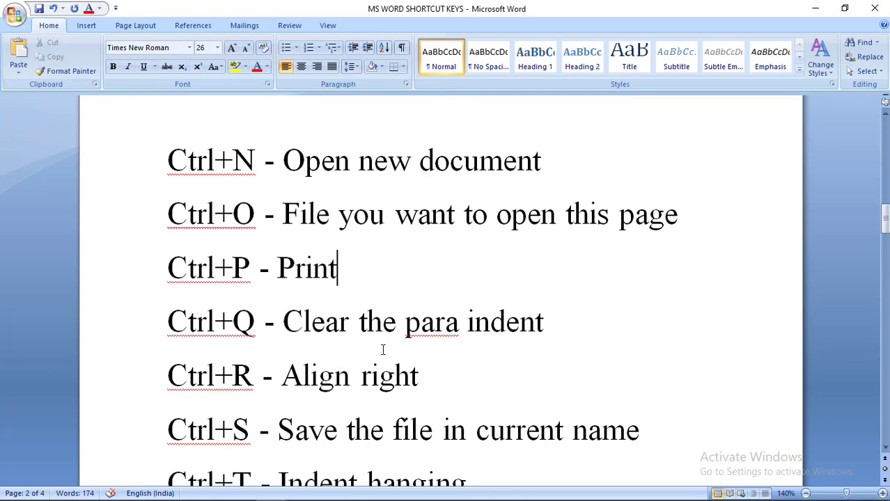
# Justify the page 3 paragraph about shortcut keys and return it to left alignment, two times over
pyautogui.click(275, 328)
pyautogui.scroll(-10, 277, 328)
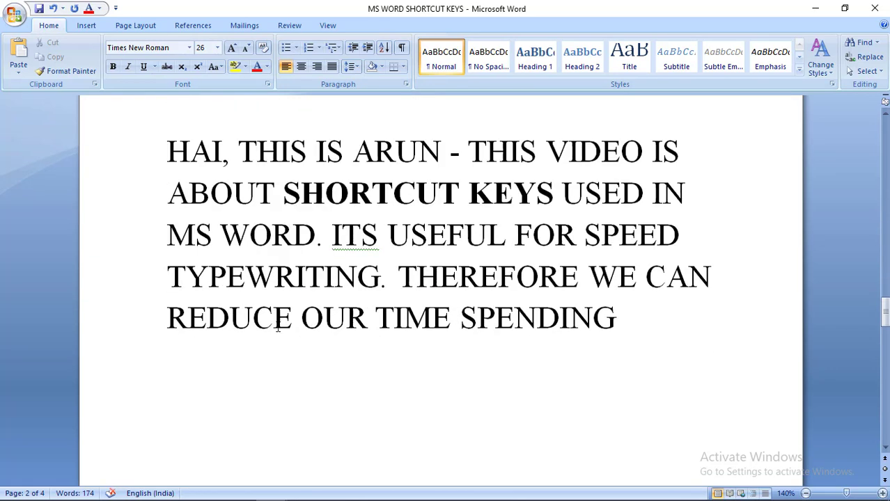
pyautogui.scroll(2, 277, 328)
pyautogui.click(154, 249)
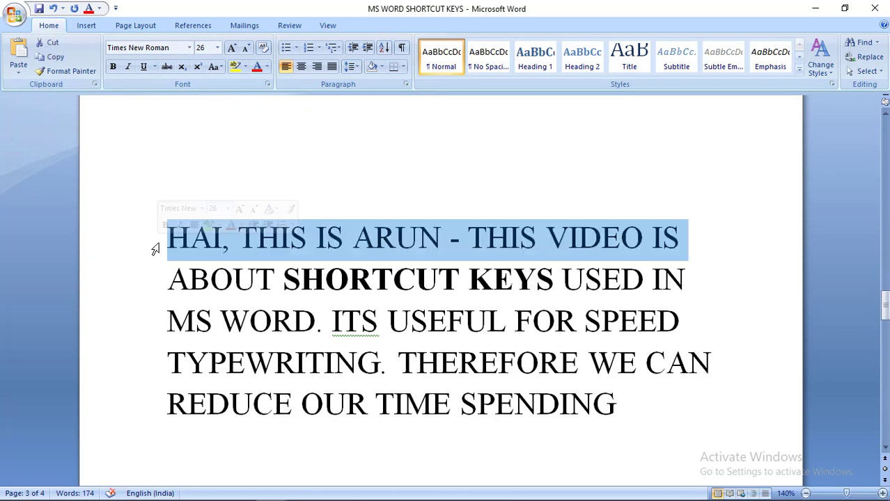
pyautogui.press('Left')
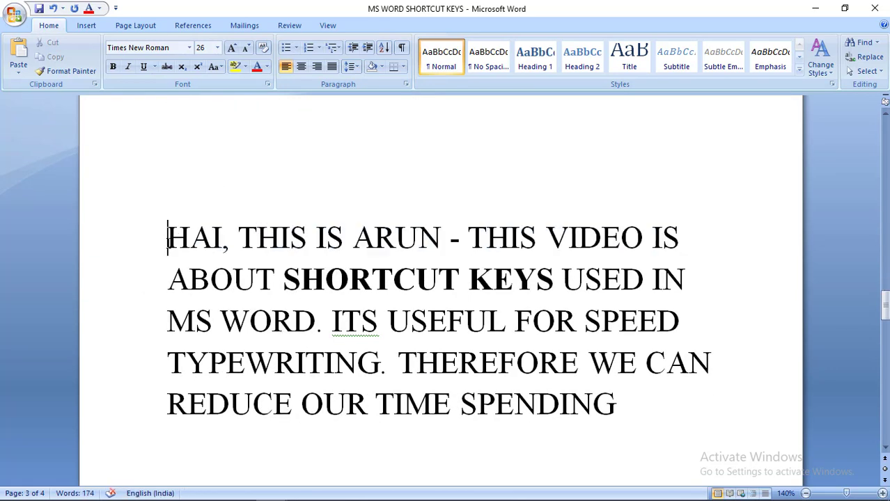
pyautogui.hotkey('ctrl', 'j')
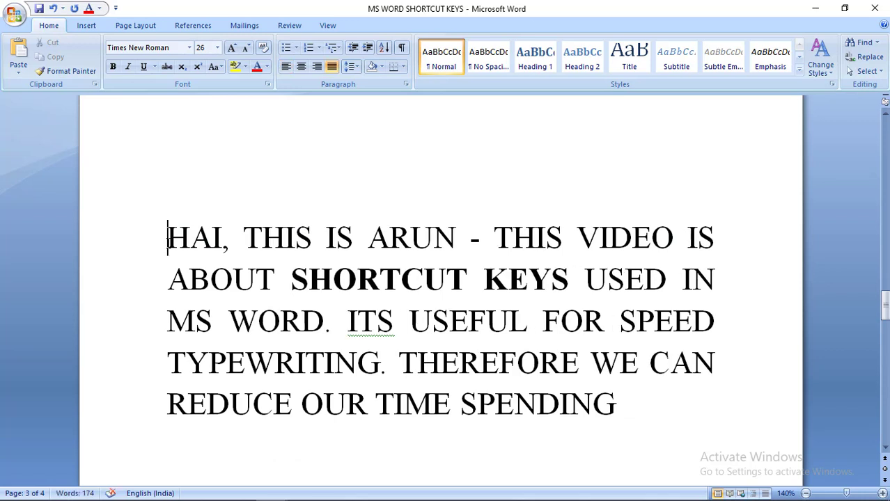
pyautogui.hotkey('ctrl', 'l')
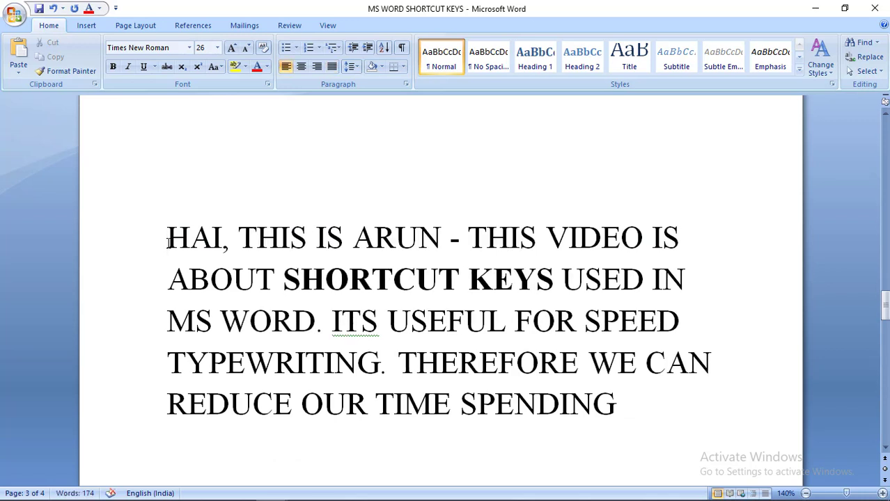
pyautogui.hotkey('ctrl', 'j')
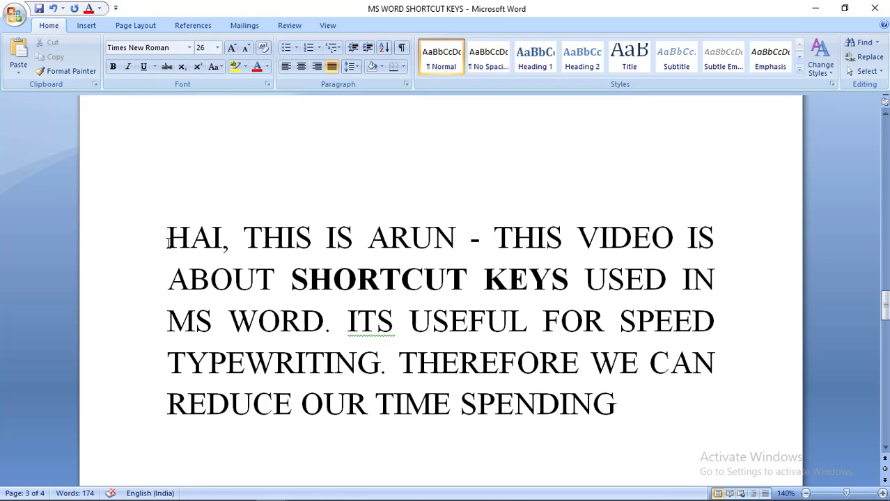
pyautogui.hotkey('ctrl', 'l')
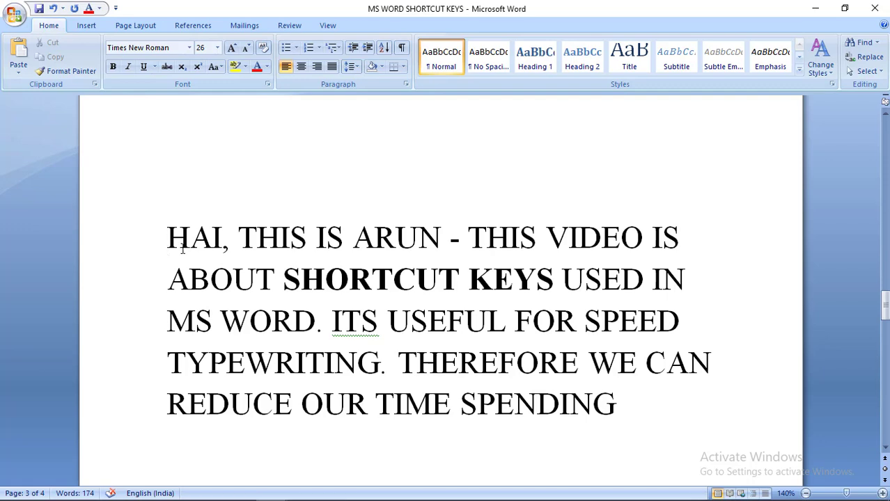
# Return to the shortcut list on page 2 and highlight the 'Ctrl+R - Align right' entry for review
pyautogui.scroll(10, 182, 249)
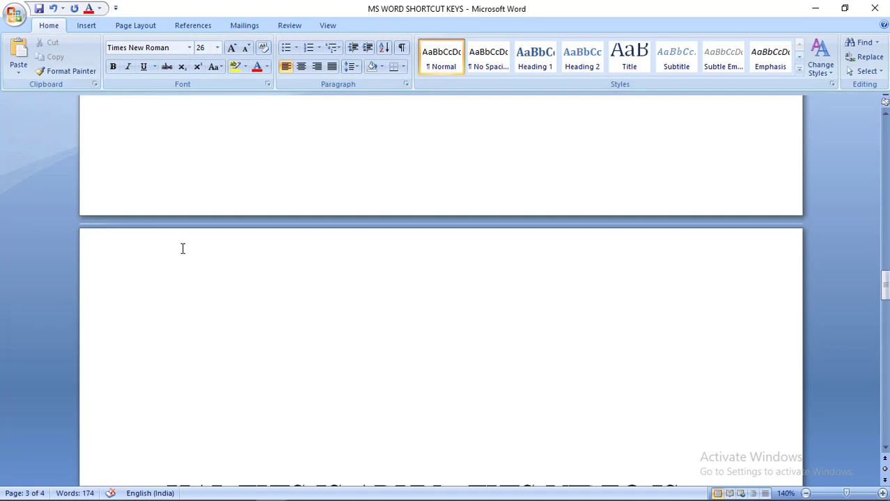
pyautogui.scroll(3, 182, 249)
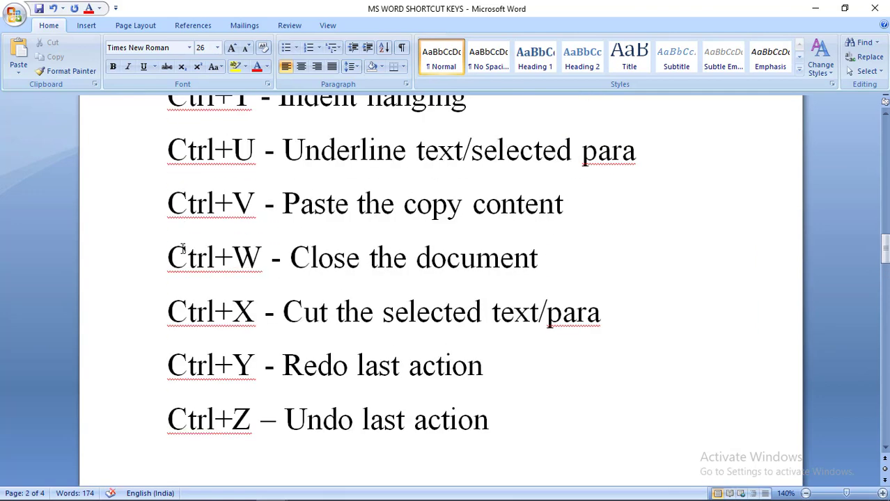
pyautogui.scroll(1, 183, 248)
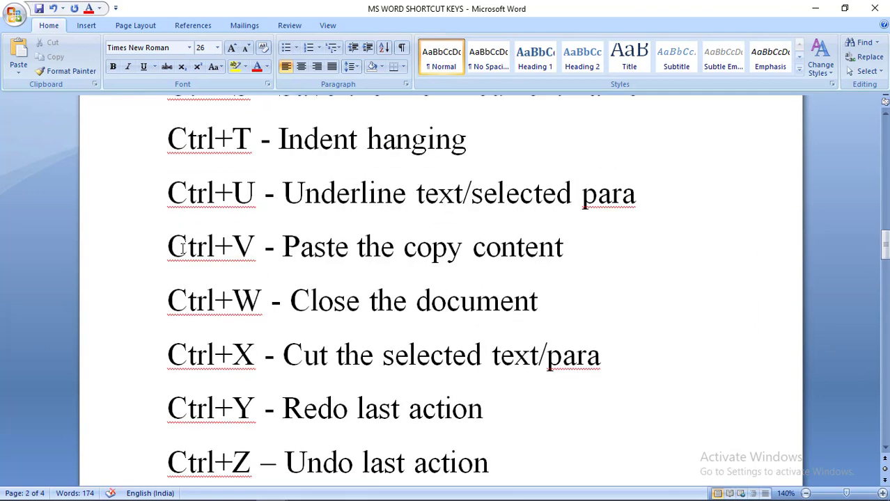
pyautogui.scroll(3, 183, 249)
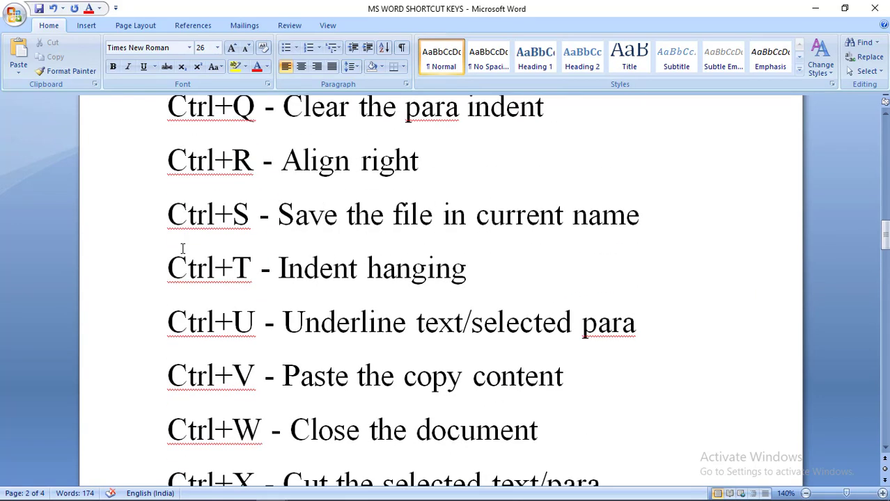
pyautogui.scroll(1, 182, 248)
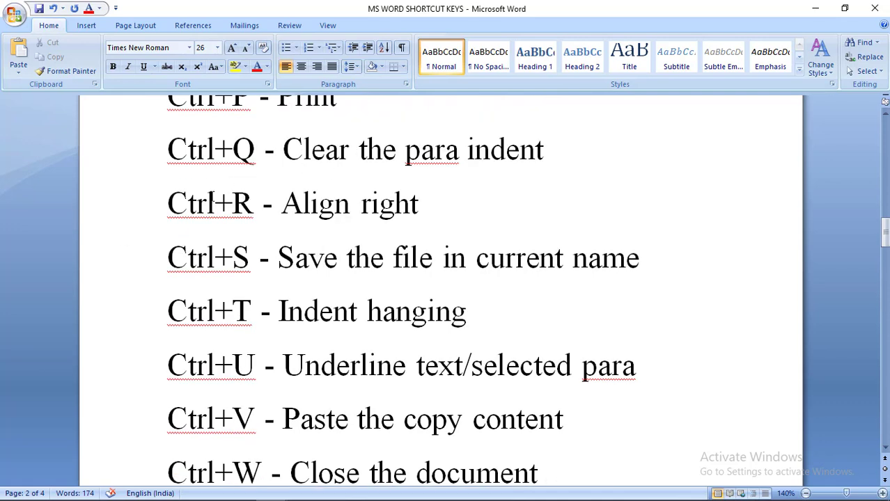
pyautogui.moveTo(168, 209); pyautogui.dragTo(417, 235)
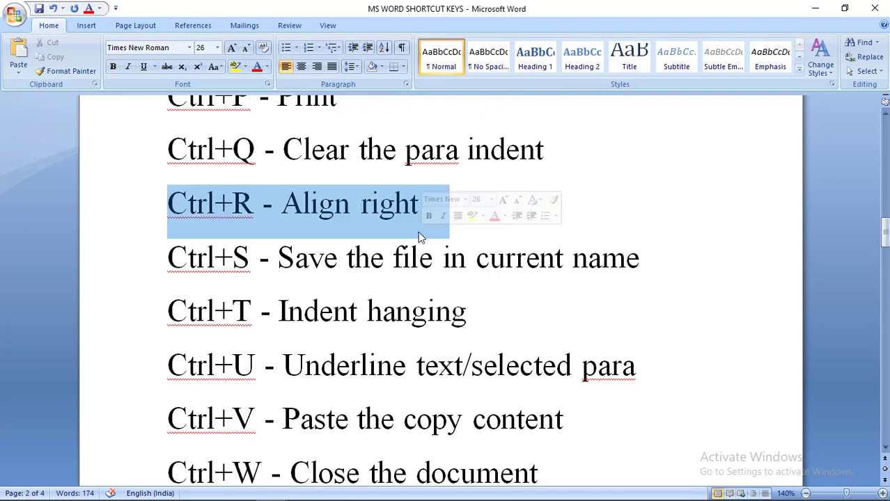
pyautogui.click(406, 235)
# Right-align the page 3 paragraph about shortcut keys and go back to the shortcut list on page 2
pyautogui.scroll(-20, 407, 237)
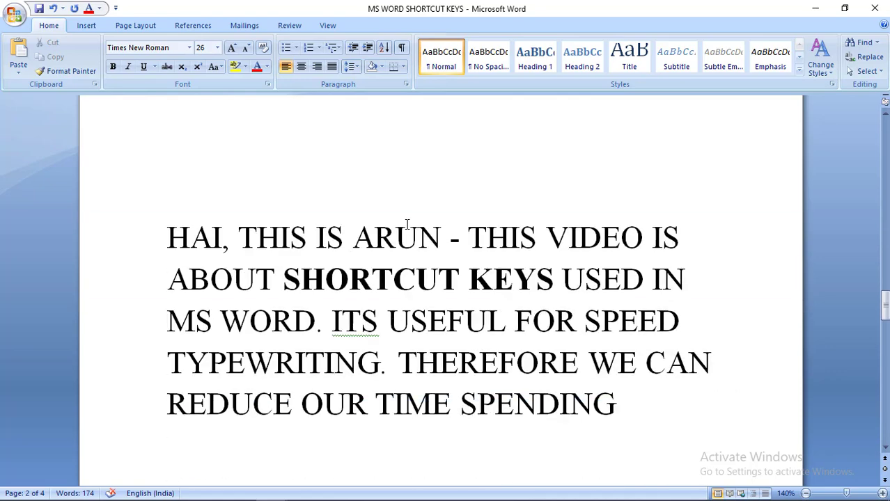
pyautogui.scroll(3, 406, 222)
pyautogui.click(168, 238)
pyautogui.hotkey('ctrl', 'r')
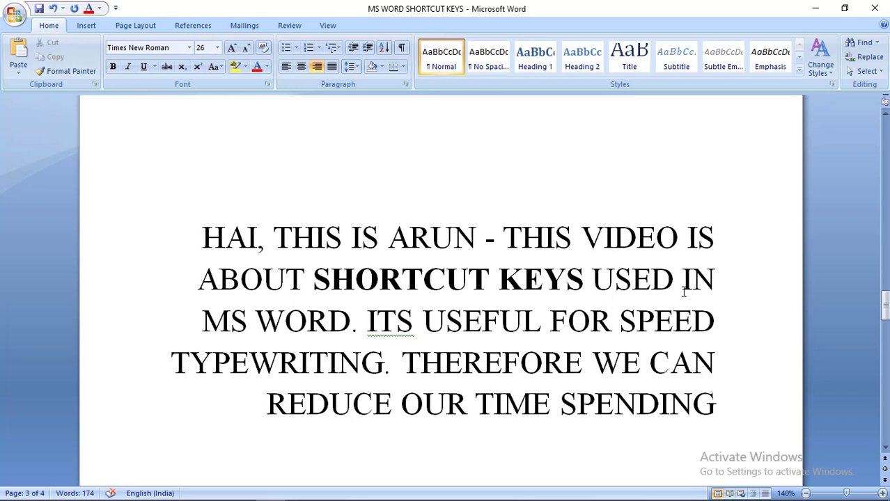
pyautogui.scroll(5, 617, 285)
pyautogui.scroll(10, 617, 285)
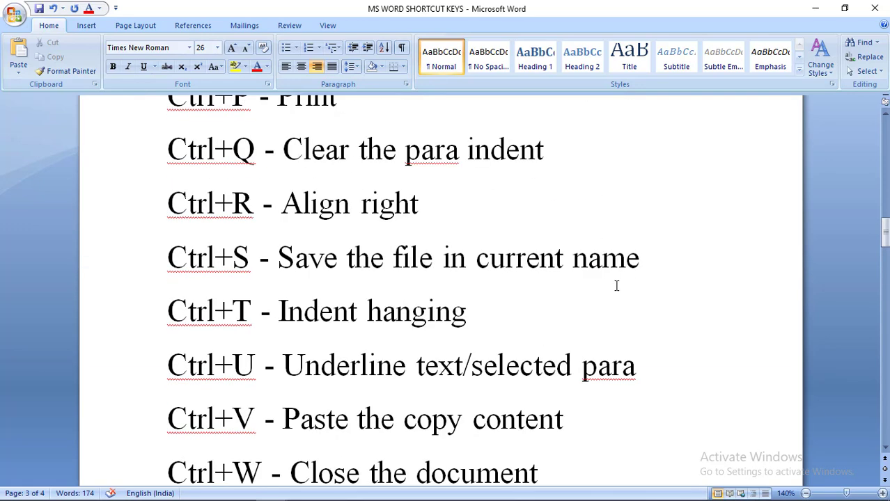
# Highlight the 'Ctrl+S - Save the file in current name' entry on page 2 for review
pyautogui.scroll(-2, 619, 297)
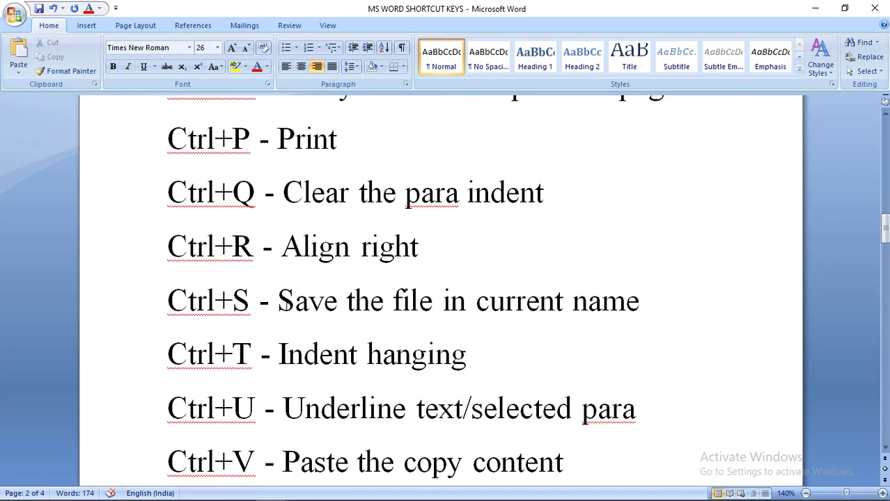
pyautogui.moveTo(281, 302); pyautogui.dragTo(641, 303)
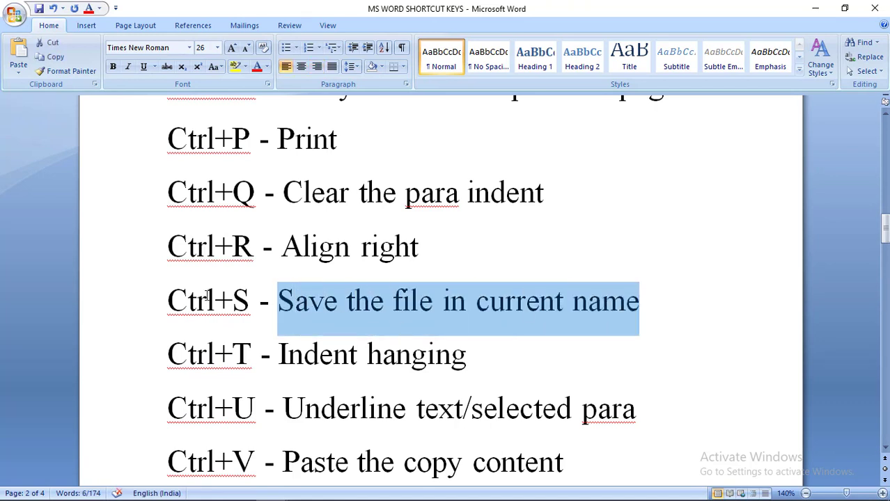
pyautogui.moveTo(168, 299); pyautogui.dragTo(678, 304)
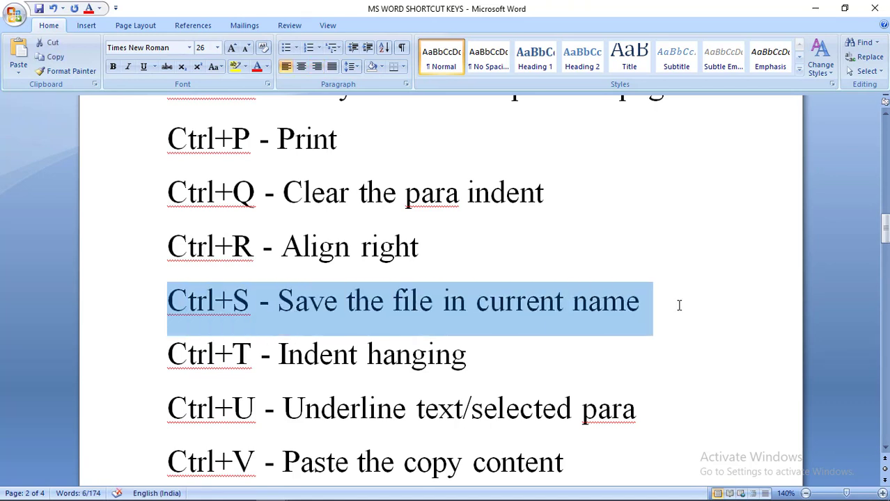
pyautogui.click(578, 337)
# Append a sample name after 'Indent hanging' in the Ctrl+T line and delete it again
pyautogui.click(531, 353)
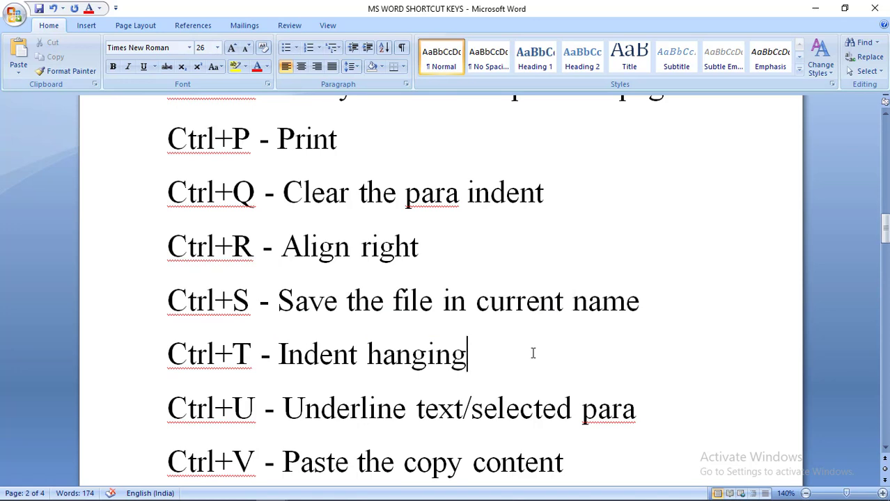
pyautogui.write('ar')
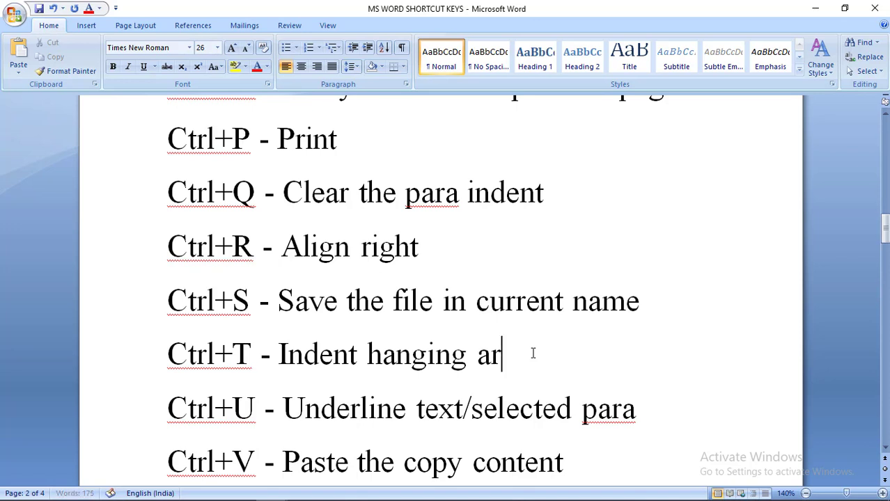
pyautogui.write('un')
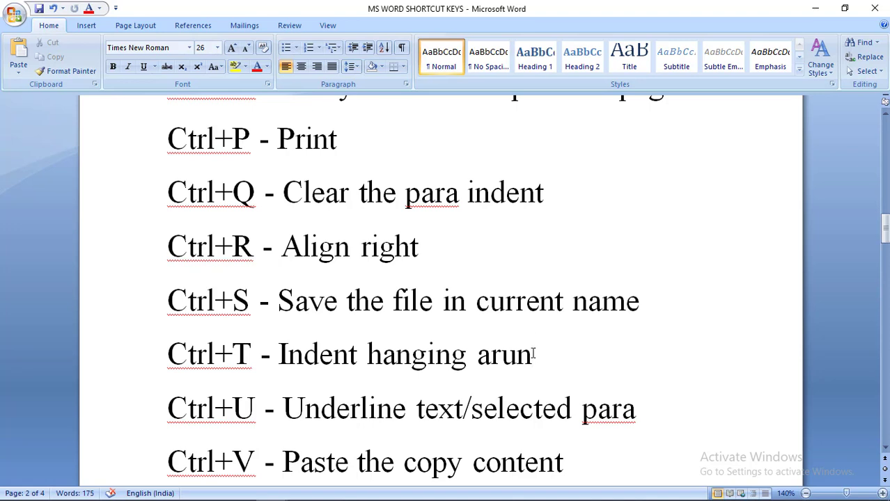
pyautogui.press('BackSpace')
pyautogui.press('BackSpace')
pyautogui.press('BackSpace')
pyautogui.press('BackSpace')
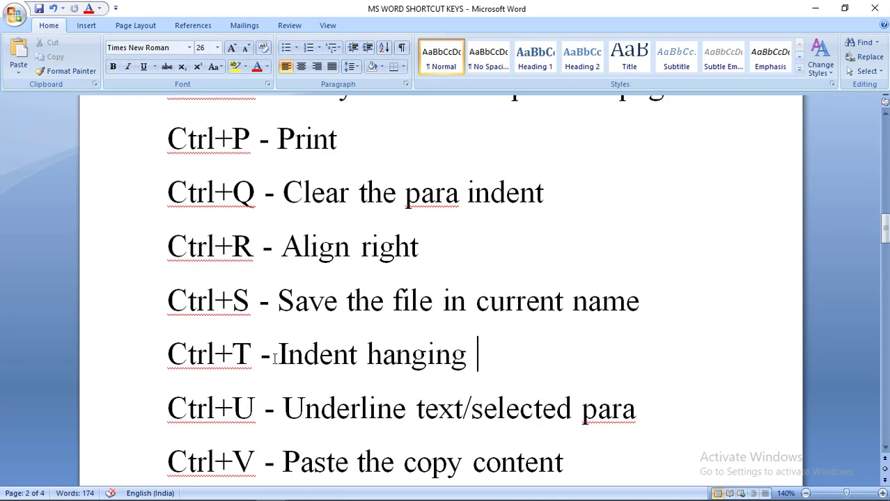
# Highlight 'Indent hanging' in the Ctrl+T line and return the page 3 paragraph about shortcut keys to left alignment
pyautogui.moveTo(274, 357); pyautogui.dragTo(478, 354)
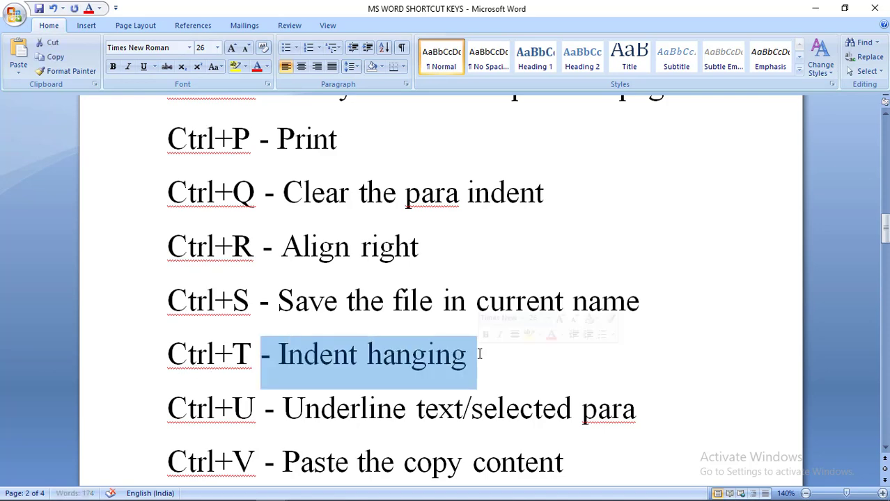
pyautogui.scroll(-15, 488, 352)
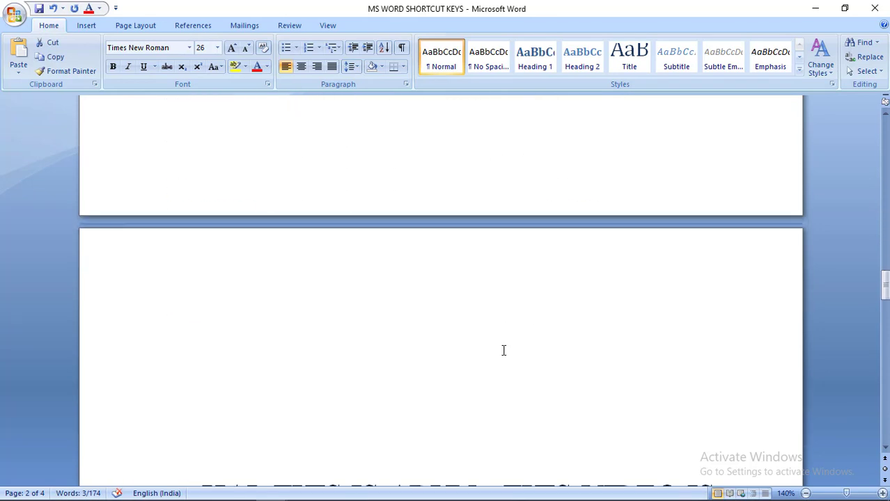
pyautogui.scroll(-2, 504, 351)
pyautogui.click(367, 264)
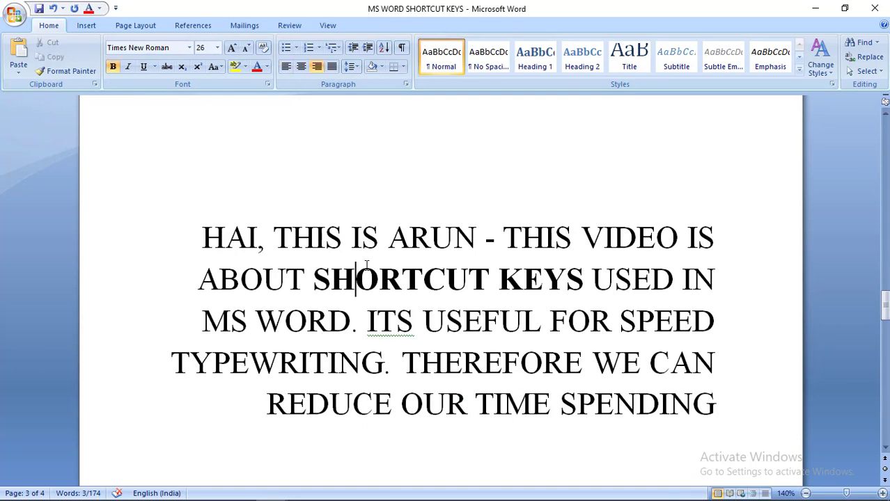
pyautogui.hotkey('ctrl', 'l')
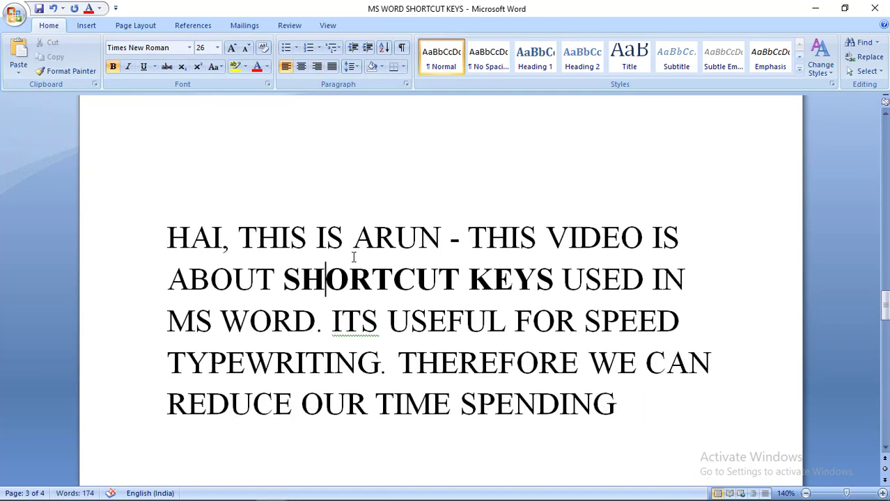
# Apply a one-level hanging indent to the page 3 paragraph about shortcut keys
pyautogui.scroll(15, 229, 236)
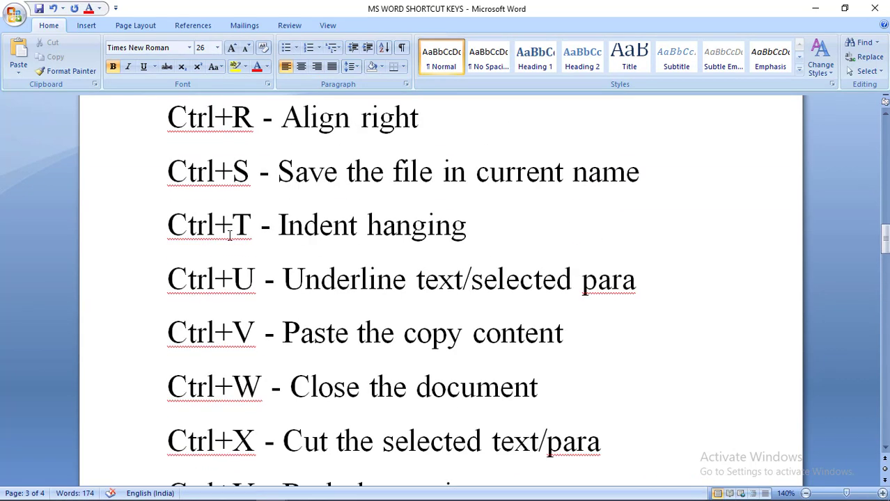
pyautogui.scroll(-1, 234, 235)
pyautogui.scroll(-10, 279, 270)
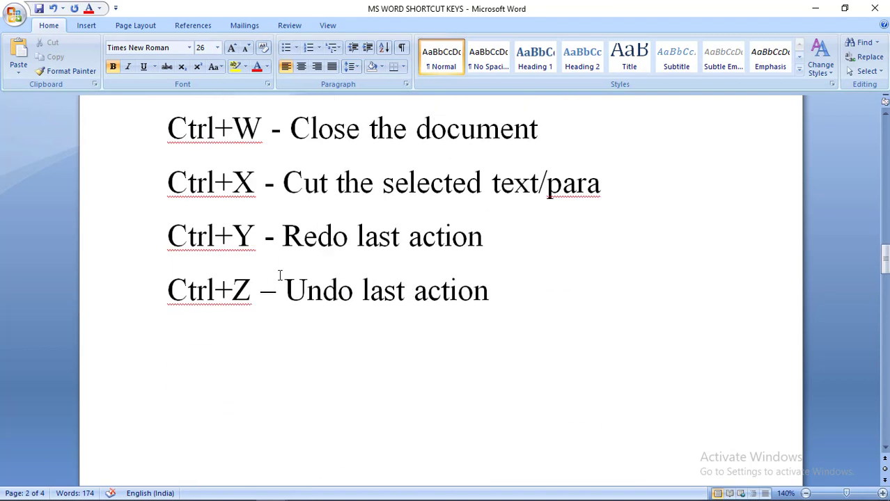
pyautogui.scroll(-3, 279, 270)
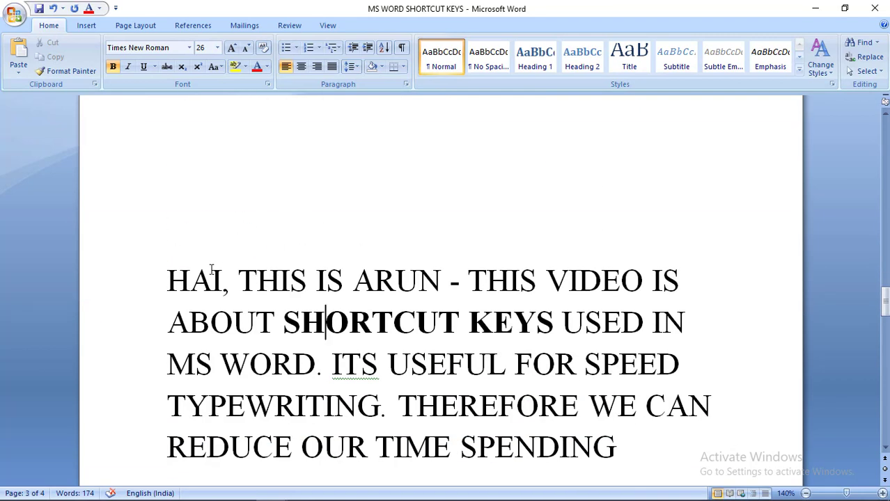
pyautogui.click(168, 280)
pyautogui.hotkey('ctrl', 't')
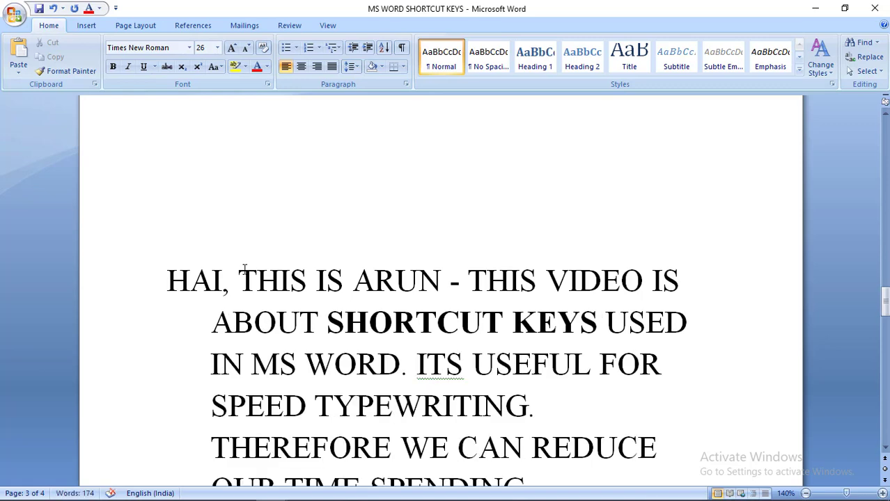
pyautogui.scroll(-2, 265, 293)
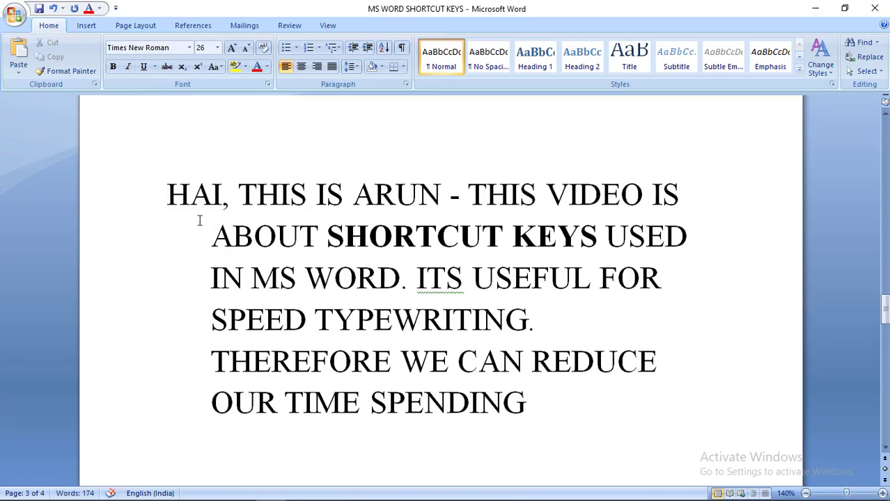
# Examine the hanging indent by highlighting the paragraph's first line and the indented lines below it
pyautogui.moveTo(165, 196); pyautogui.dragTo(683, 191)
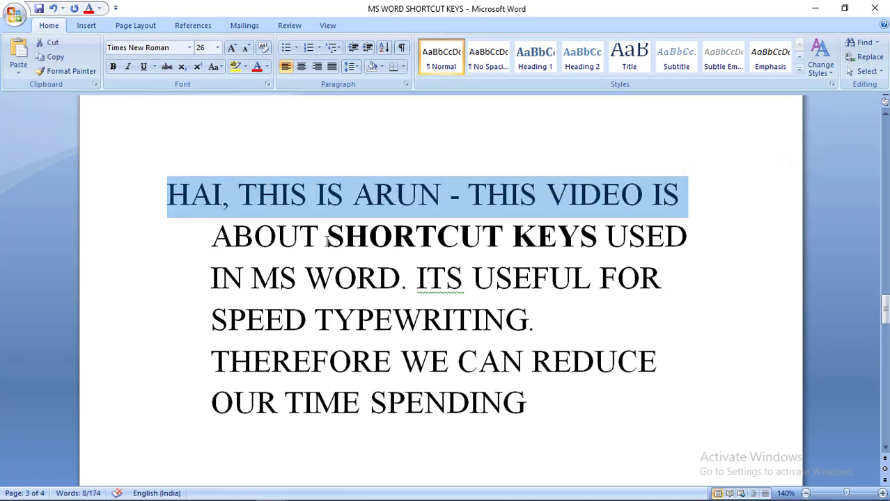
pyautogui.moveTo(213, 237); pyautogui.dragTo(482, 411)
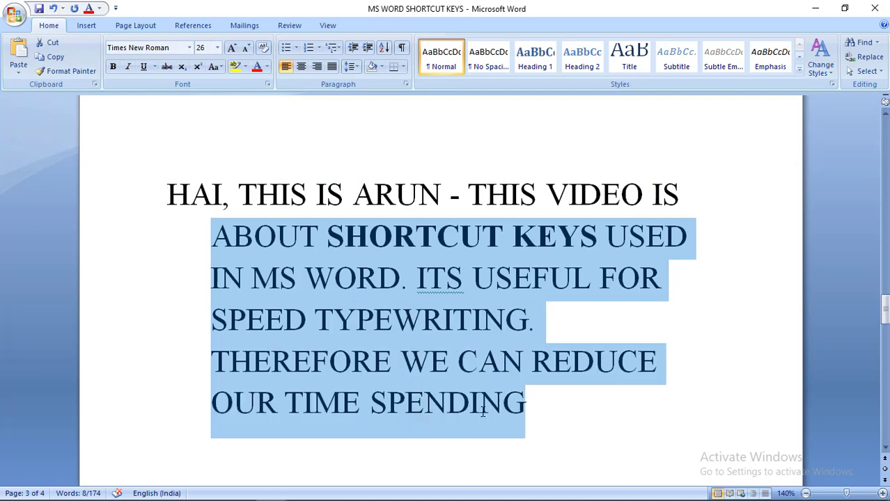
pyautogui.click(192, 235)
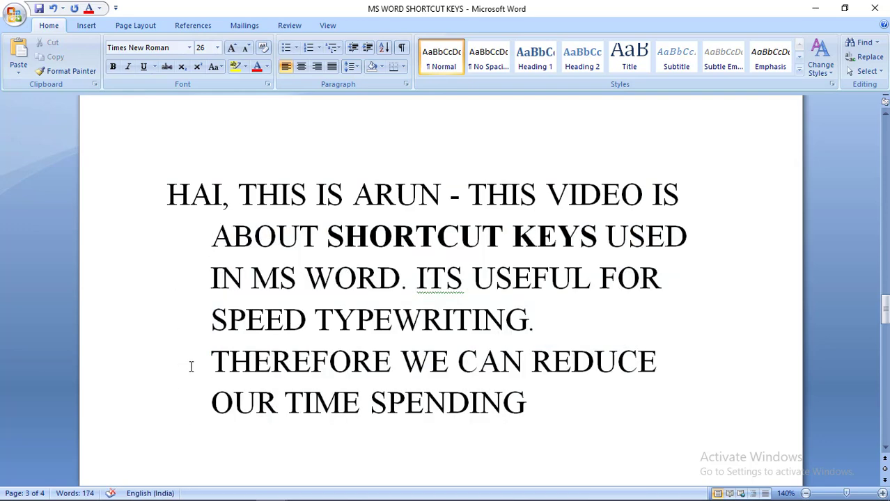
pyautogui.click(193, 364)
pyautogui.click(192, 324)
pyautogui.click(192, 280)
pyautogui.click(192, 239)
pyautogui.click(142, 201)
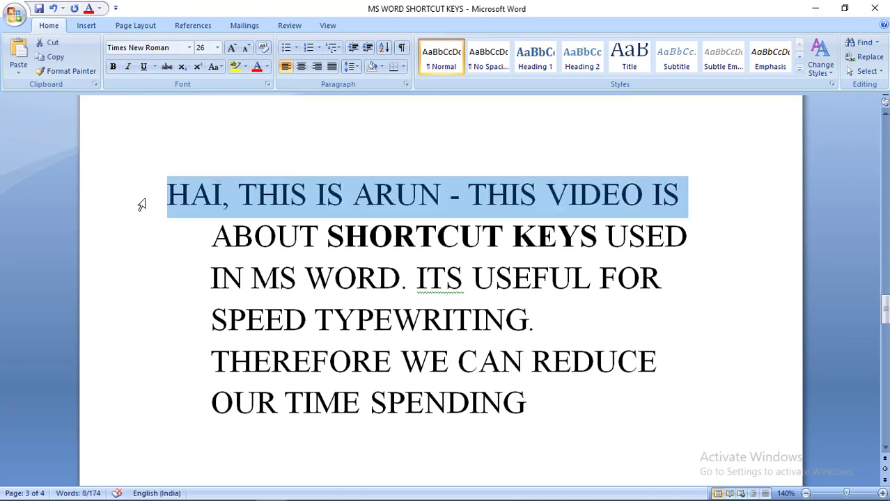
# Increase the page 3 paragraph's hanging indent by three more levels, and remove the hanging indent completely
pyautogui.click(206, 278)
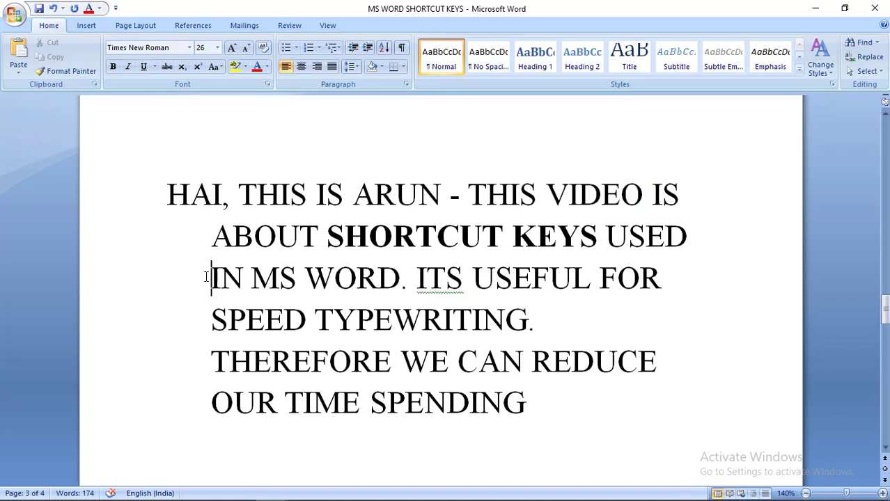
pyautogui.hotkey('ctrl', 't')
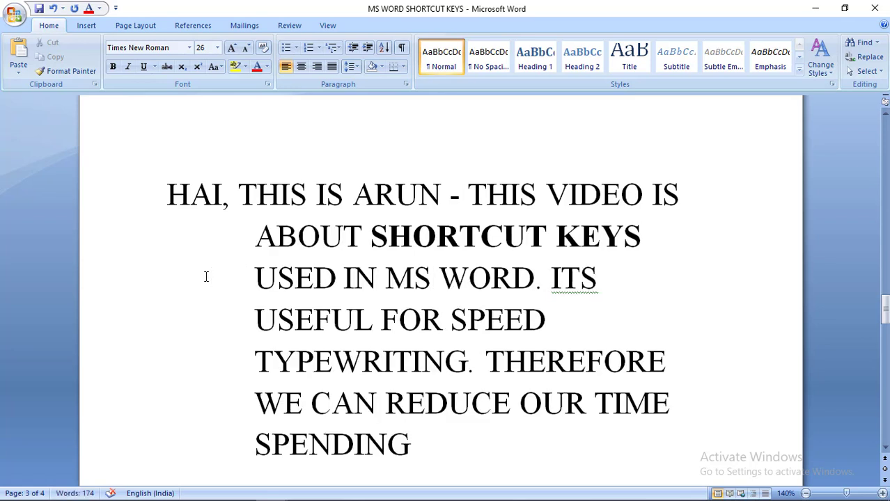
pyautogui.hotkey('ctrl', 't')
pyautogui.hotkey('ctrl', 't')
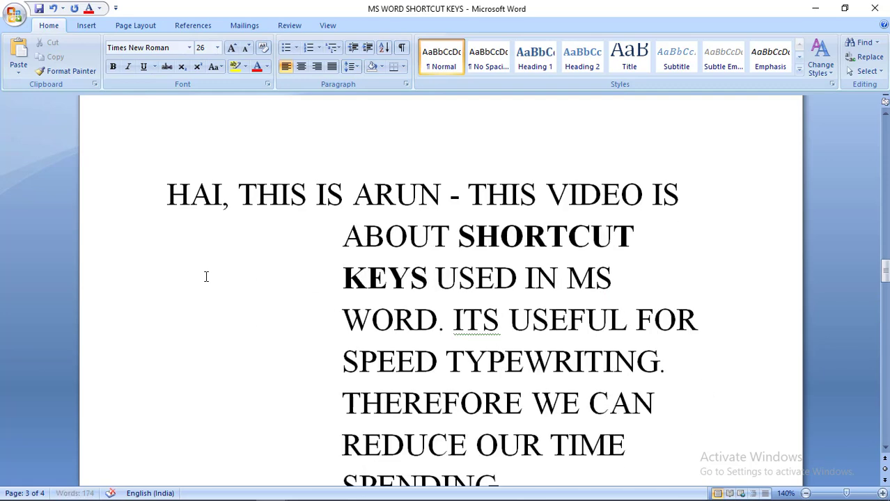
pyautogui.hotkey('ctrl', 'shift', 't')
pyautogui.hotkey('ctrl', 'shift', 't')
pyautogui.hotkey('ctrl', 'shift', 't')
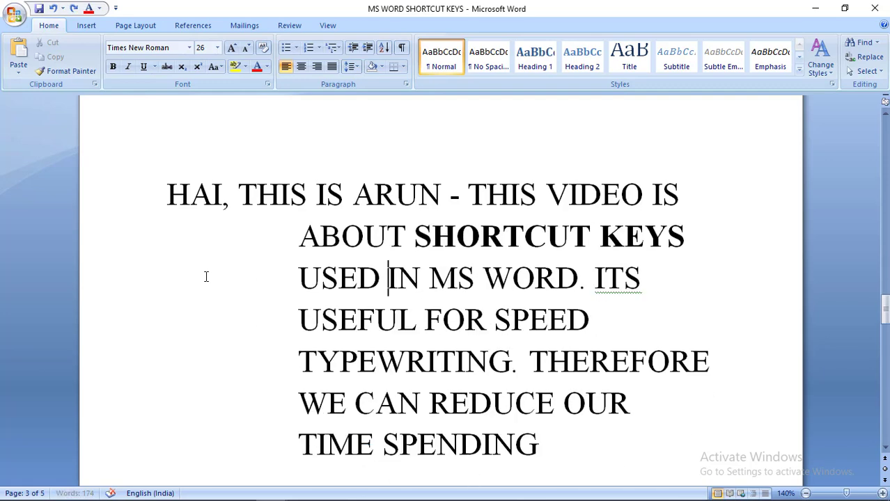
pyautogui.hotkey('ctrl', 'shift', 't')
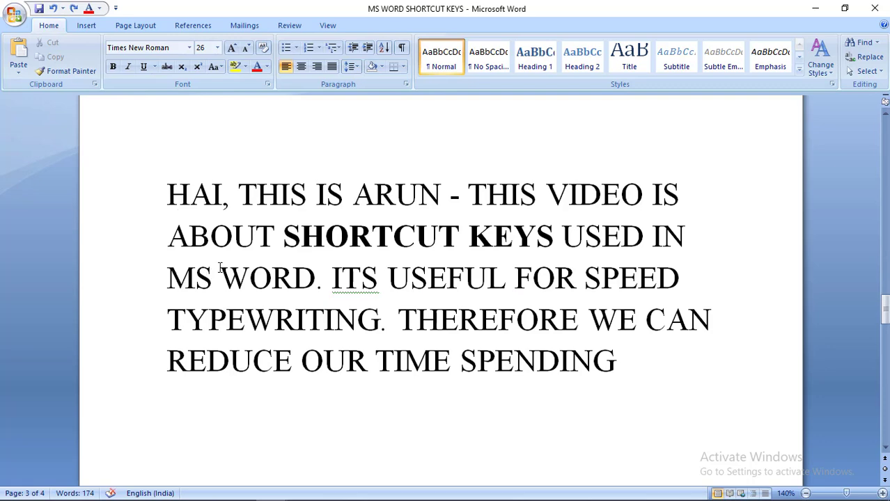
# Return to the shortcut list on page 2, underline the word 'Underline' in the Ctrl+U line and remove the underline
pyautogui.scroll(10, 220, 267)
pyautogui.scroll(3, 219, 267)
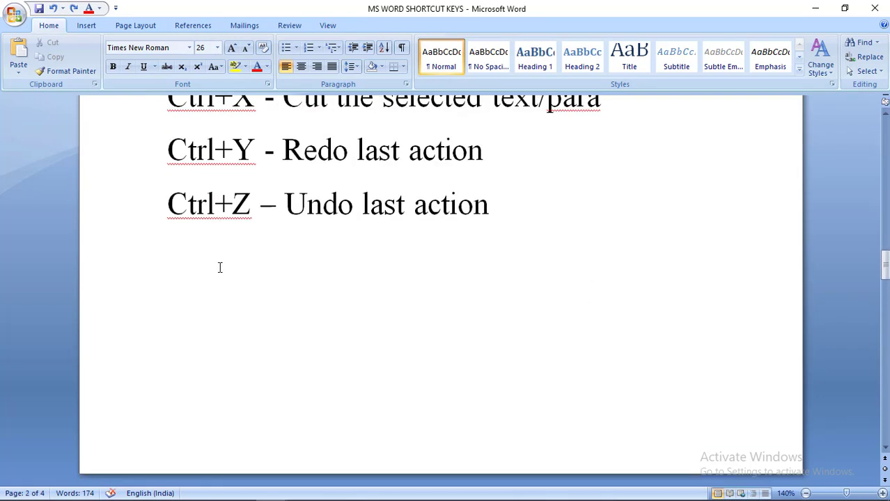
pyautogui.scroll(4, 219, 267)
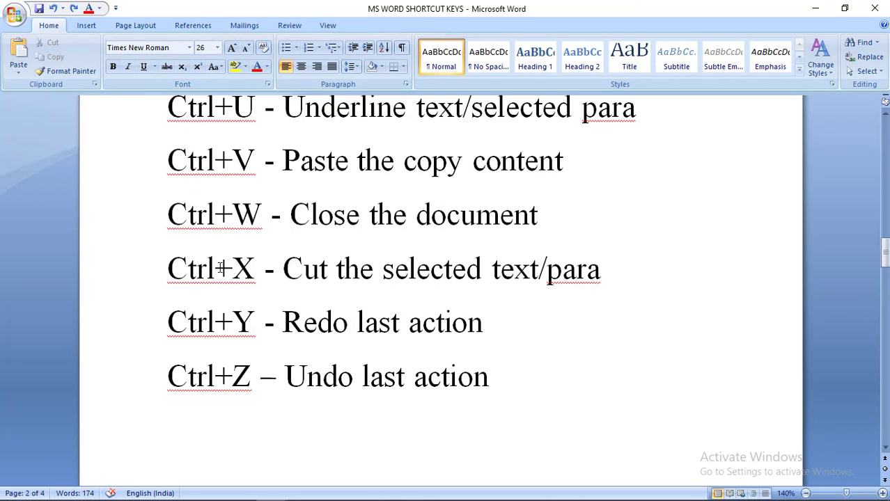
pyautogui.scroll(3, 220, 268)
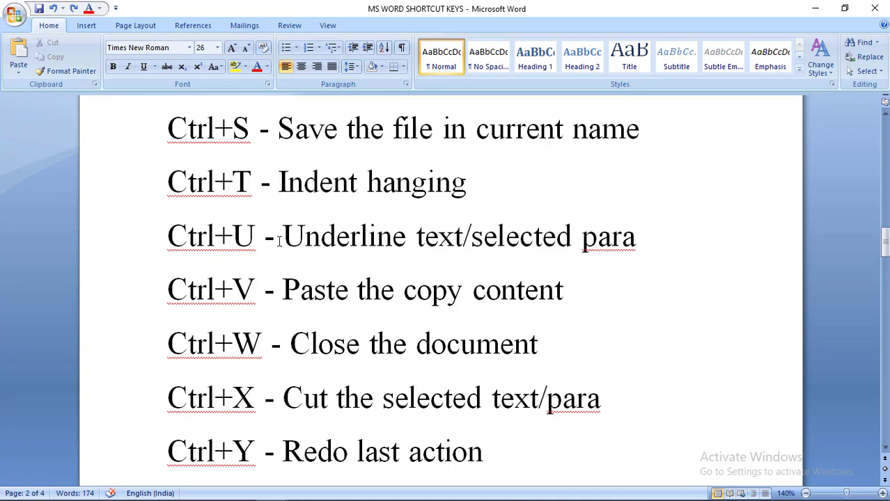
pyautogui.click(313, 229)
pyautogui.hotkey('ctrl', 'u')
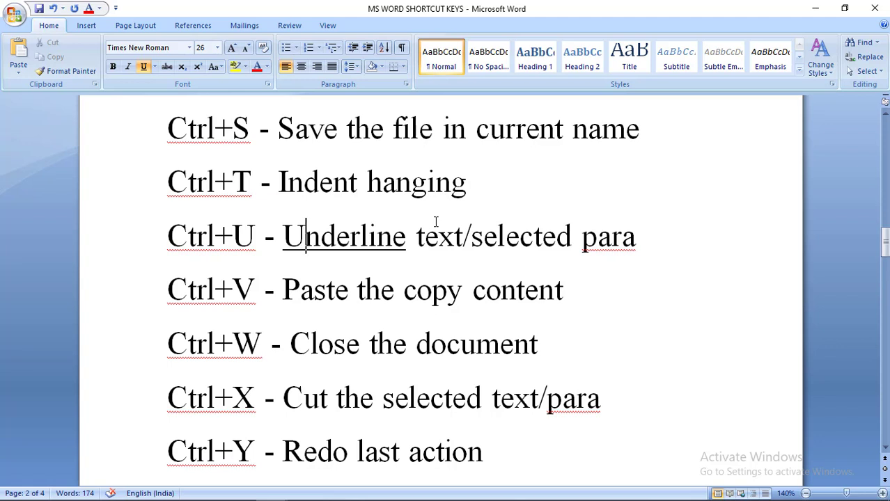
pyautogui.hotkey('ctrl', 'u')
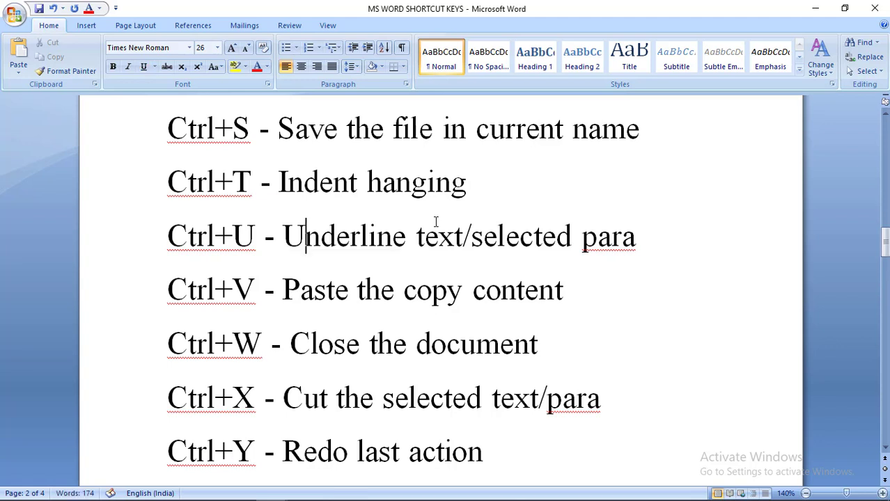
# Underline the text from '- Indent hanging' through the end of the Ctrl+V line and remove the underline, two times over
pyautogui.click(533, 237)
pyautogui.moveTo(276, 181); pyautogui.dragTo(659, 312)
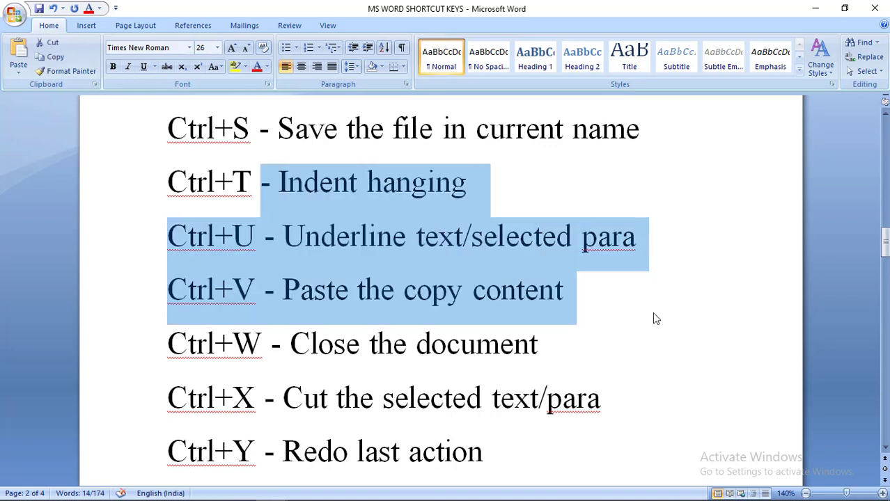
pyautogui.hotkey('ctrl', 'u')
pyautogui.hotkey('ctrl', 'u')
pyautogui.hotkey('ctrl', 'u')
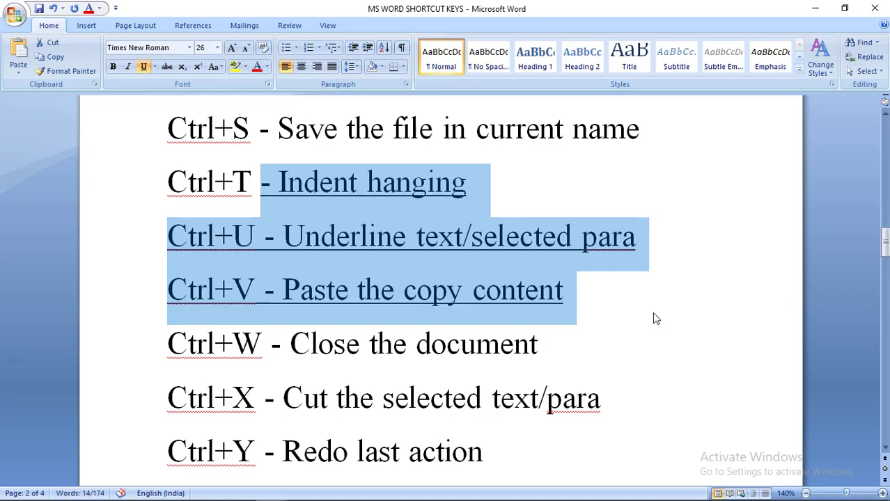
pyautogui.hotkey('ctrl', 'u')
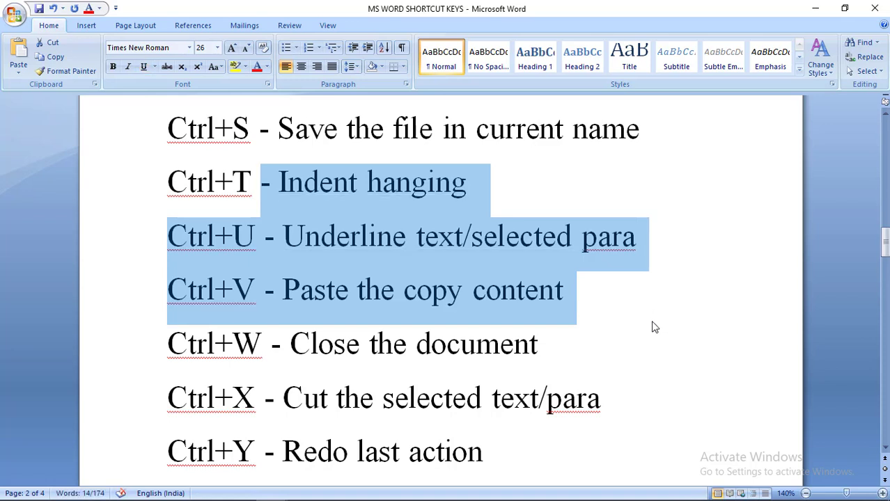
pyautogui.click(646, 292)
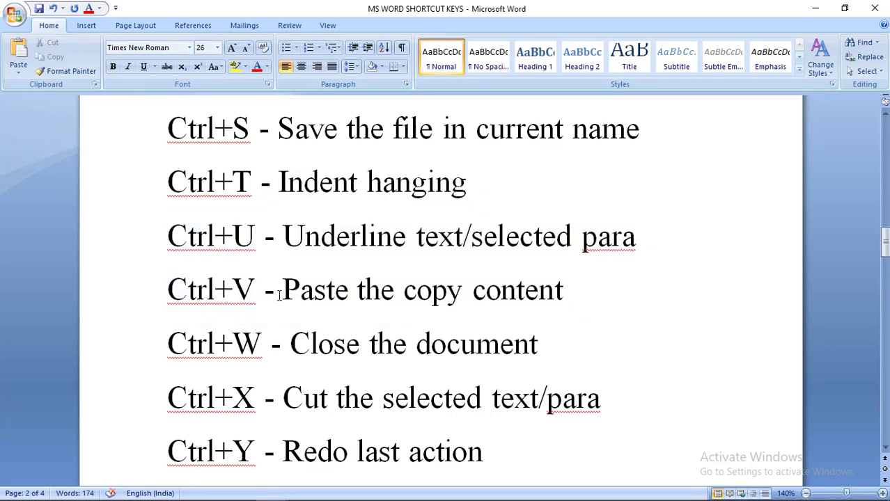
# Highlight the word 'Paste' in the Ctrl+V line for review
pyautogui.click(276, 292)
pyautogui.click(282, 292)
pyautogui.moveTo(283, 290); pyautogui.dragTo(350, 290)
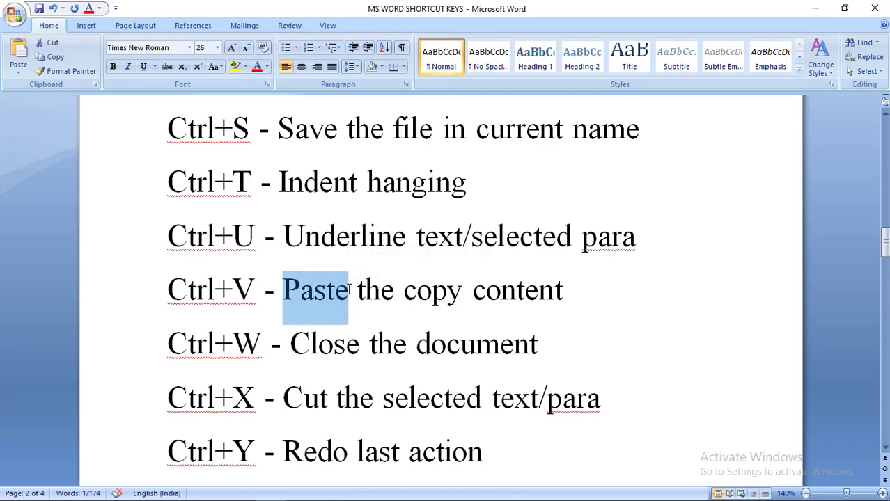
# Copy the text from 'Clear the para indent' through the Ctrl+S line, paste it after the Ctrl+V line, and undo the paste
pyautogui.scroll(10, 350, 290)
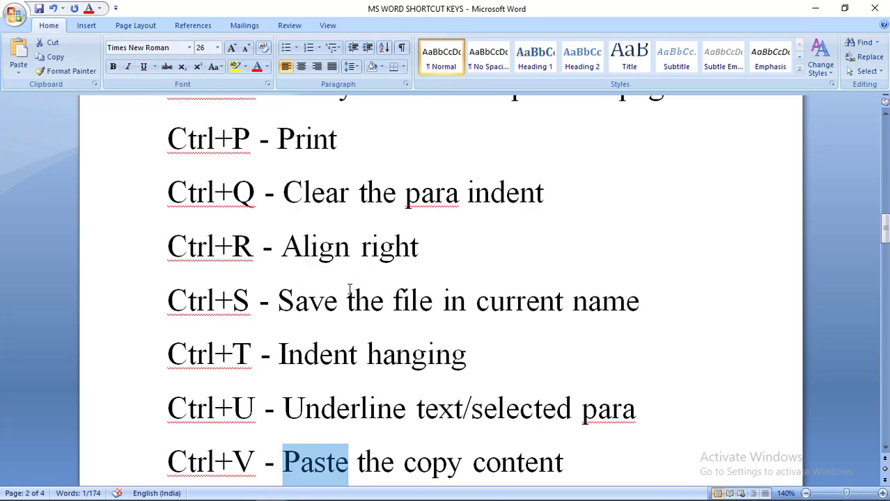
pyautogui.scroll(4, 352, 290)
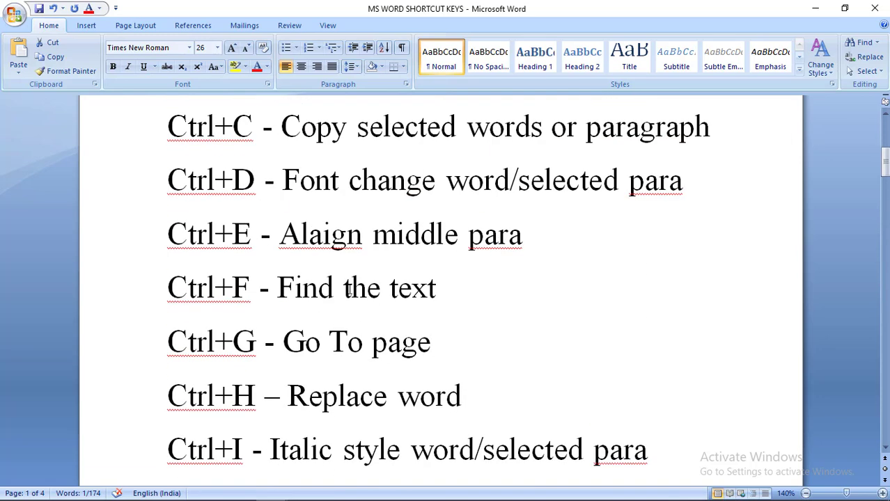
pyautogui.scroll(-12, 384, 131)
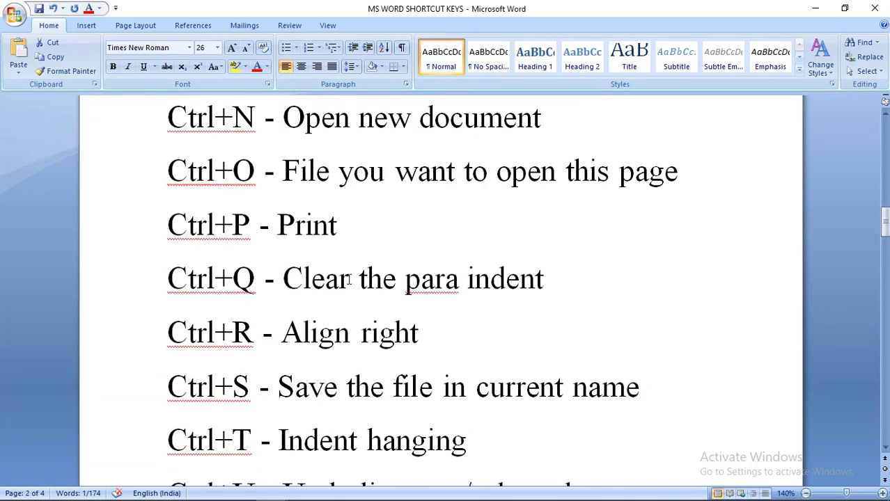
pyautogui.moveTo(283, 278); pyautogui.dragTo(582, 404)
pyautogui.hotkey('ctrl', 'c')
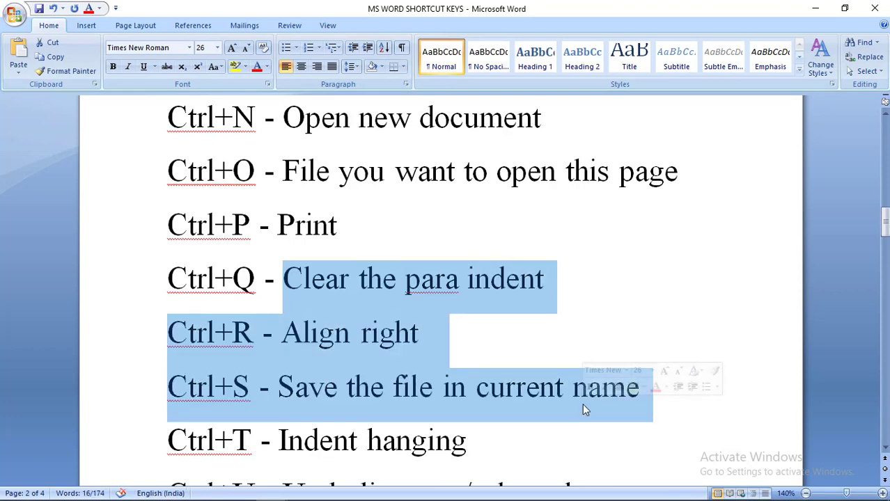
pyautogui.scroll(-4, 582, 398)
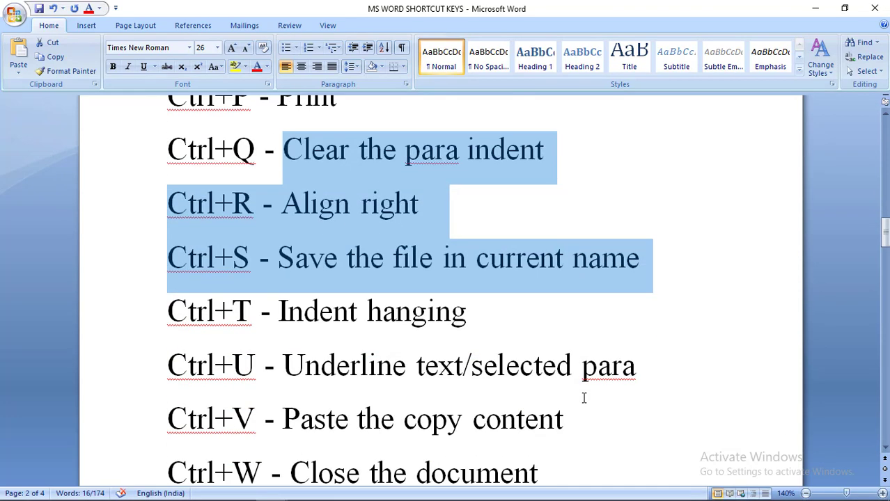
pyautogui.scroll(-2, 566, 369)
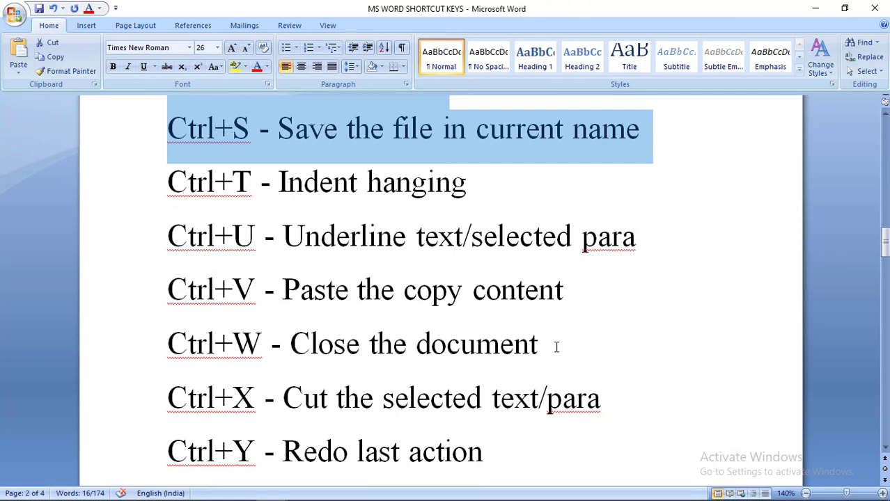
pyautogui.click(576, 282)
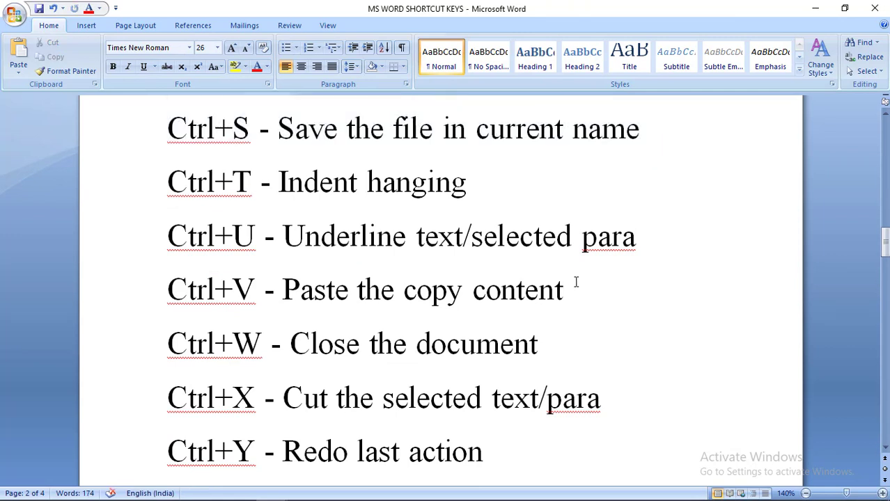
pyautogui.hotkey('ctrl', 'v')
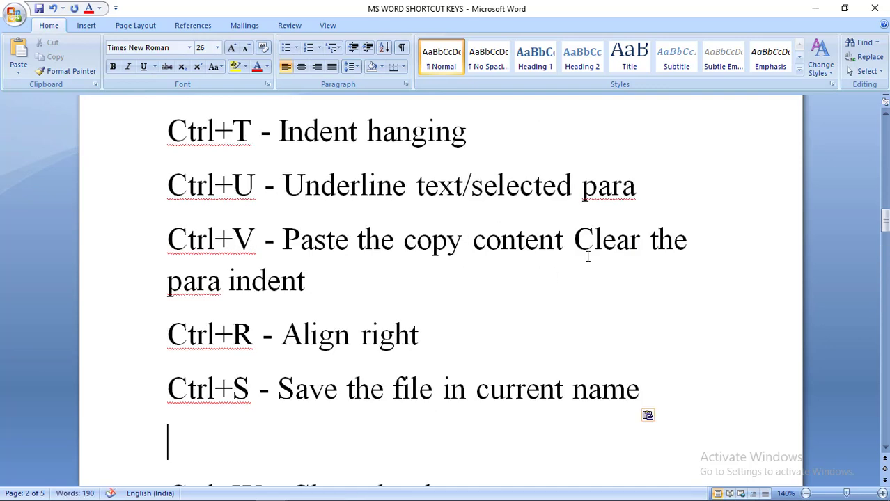
pyautogui.hotkey('ctrl', 'z')
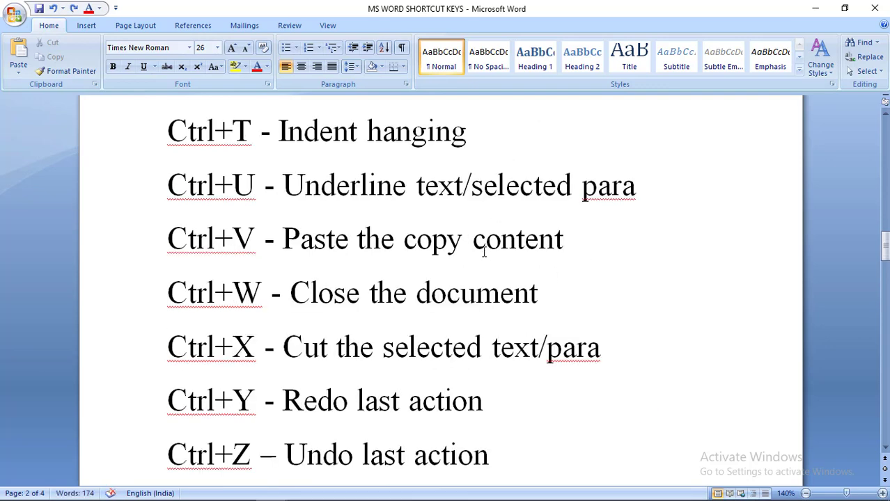
# Copy the word 'content' in the Ctrl+V line and paste it five times at the end of that line
pyautogui.moveTo(474, 239); pyautogui.dragTo(567, 240)
pyautogui.hotkey('ctrl', 'c')
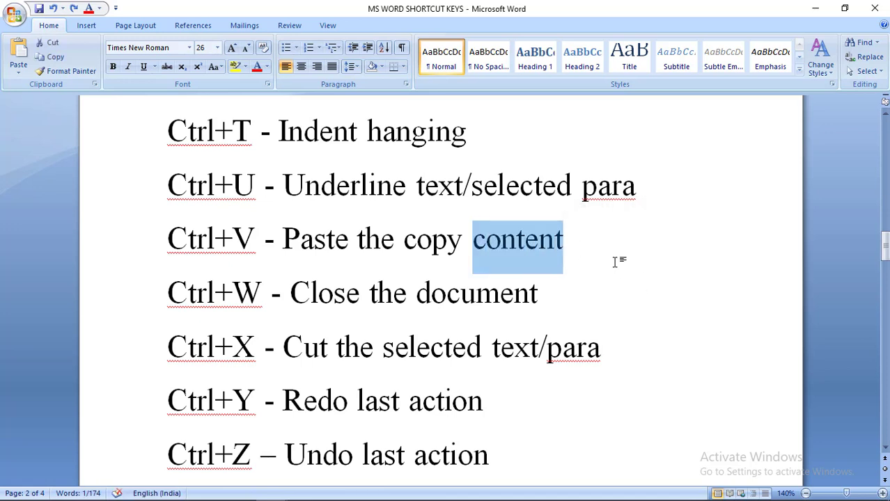
pyautogui.click(590, 244)
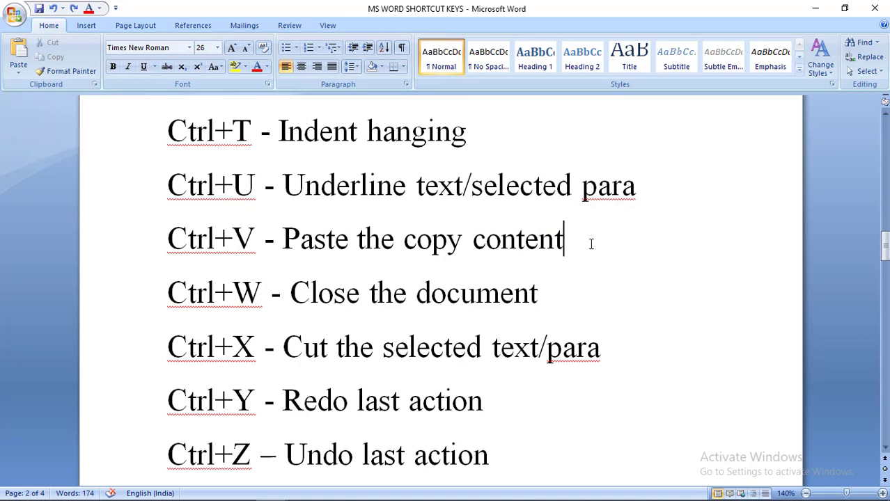
pyautogui.hotkey('ctrl', 'v')
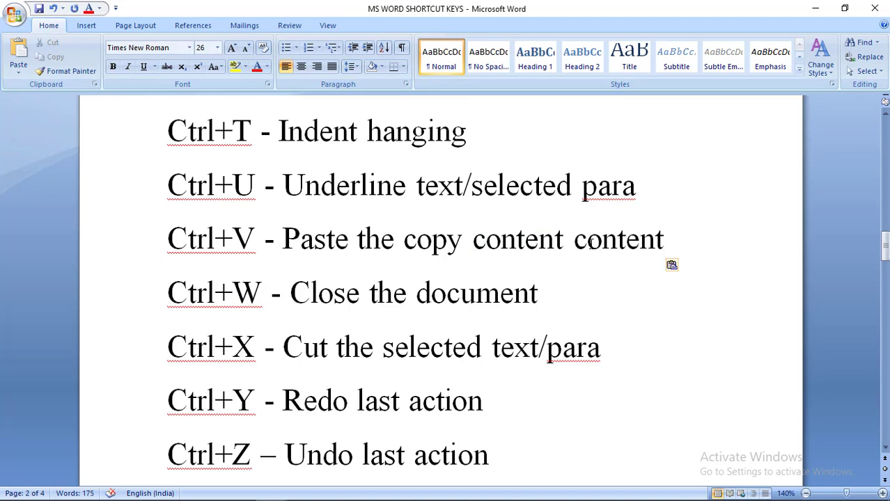
pyautogui.hotkey('ctrl', 'v')
pyautogui.hotkey('ctrl', 'v')
pyautogui.hotkey('ctrl', 'v')
pyautogui.hotkey('ctrl', 'v')
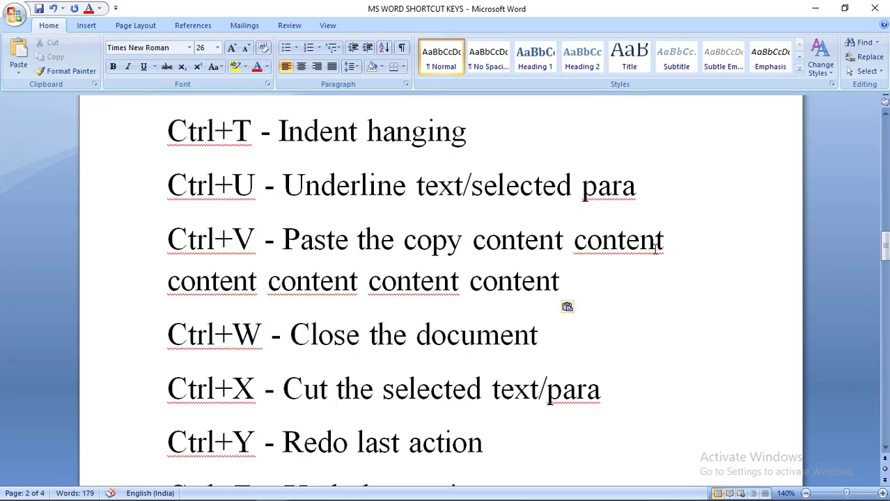
# Delete the five pasted copies of 'content' so the Ctrl+V line ends at 'Paste the copy content'
pyautogui.press('BackSpace')
pyautogui.press('BackSpace')
pyautogui.press('BackSpace')
pyautogui.press('BackSpace')
pyautogui.press('BackSpace')
pyautogui.press('BackSpace')
pyautogui.press('BackSpace')
pyautogui.press('BackSpace')
pyautogui.press('BackSpace')
pyautogui.press('BackSpace')
pyautogui.press('BackSpace')
pyautogui.press('BackSpace')
pyautogui.press('BackSpace')
pyautogui.press('BackSpace')
pyautogui.press('BackSpace')
pyautogui.press('BackSpace')
pyautogui.press('BackSpace')
pyautogui.press('BackSpace')
pyautogui.press('BackSpace')
pyautogui.press('BackSpace')
pyautogui.press('BackSpace')
pyautogui.press('BackSpace')
pyautogui.press('BackSpace')
pyautogui.press('BackSpace')
pyautogui.press('BackSpace')
pyautogui.press('BackSpace')
pyautogui.press('BackSpace')
pyautogui.press('BackSpace')
pyautogui.press('BackSpace')
pyautogui.press('BackSpace')
pyautogui.press('BackSpace')
pyautogui.press('BackSpace')
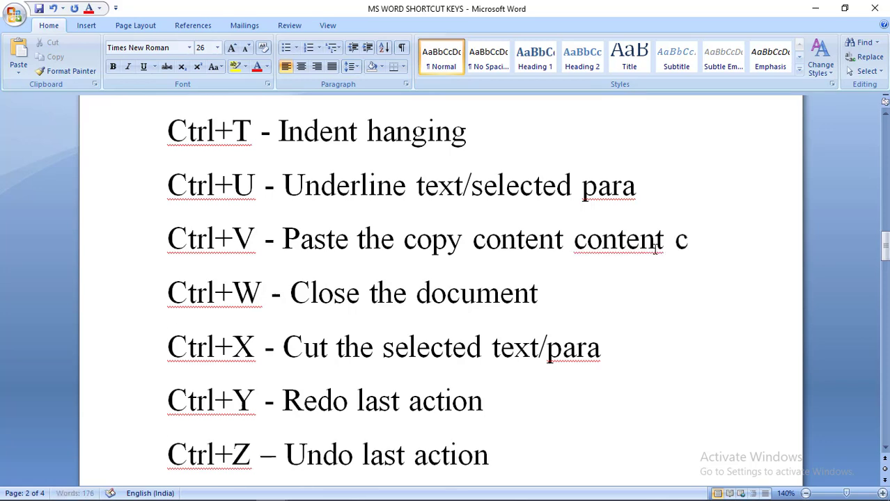
pyautogui.press('BackSpace')
pyautogui.press('BackSpace')
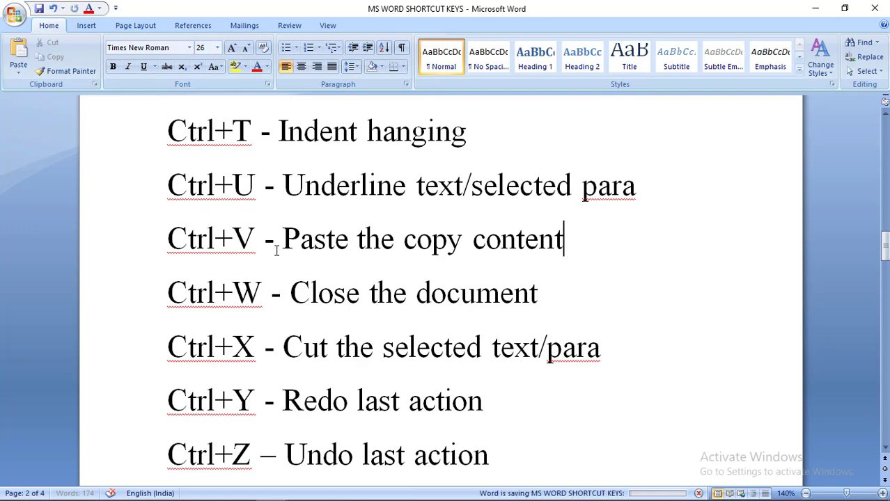
# Look back over the shortcuts leading up to Ctrl+V and highlight 'Close the document' in the Ctrl+W line for review
pyautogui.scroll(7, 398, 225)
pyautogui.scroll(-2, 337, 317)
pyautogui.scroll(-2, 337, 317)
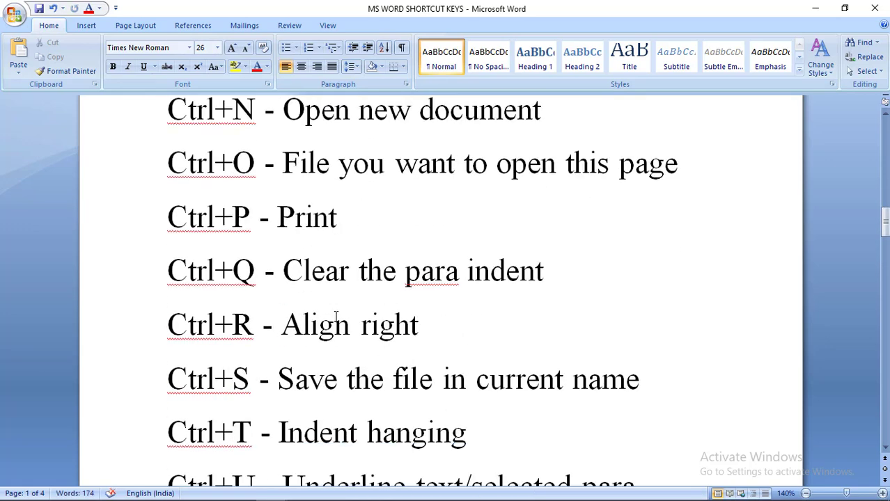
pyautogui.scroll(-2, 319, 282)
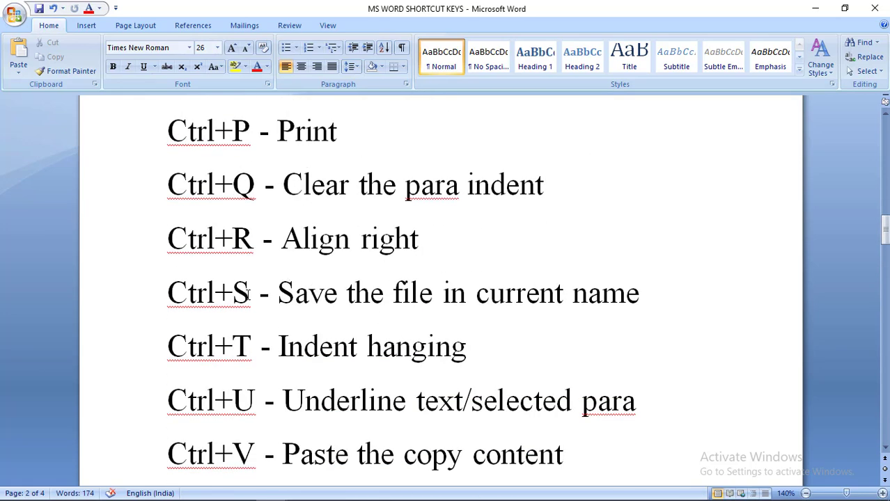
pyautogui.scroll(-3, 576, 292)
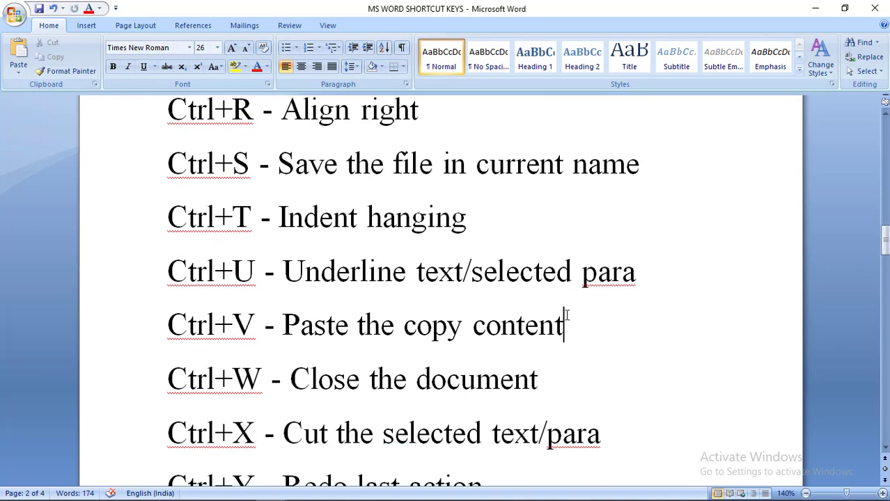
pyautogui.moveTo(290, 379); pyautogui.dragTo(556, 383)
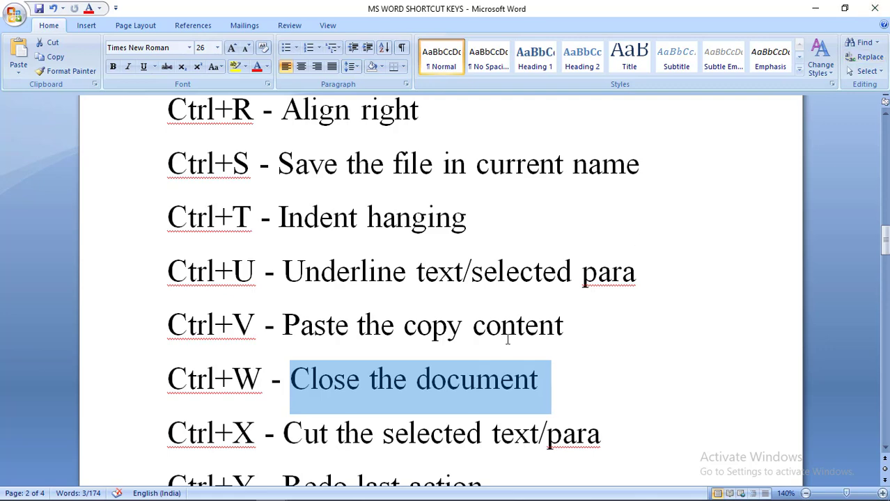
pyautogui.click(587, 380)
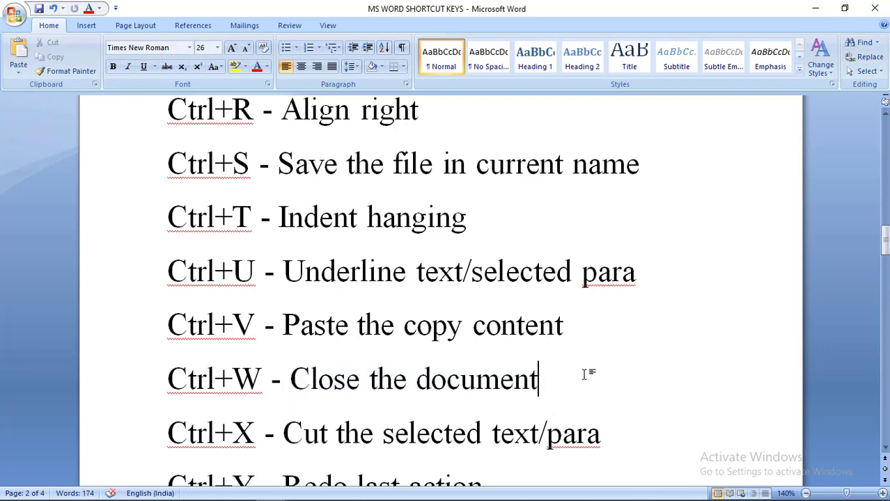
# Highlight the words 'Cut the selected' in the Ctrl+X line for review
pyautogui.scroll(-2, 586, 371)
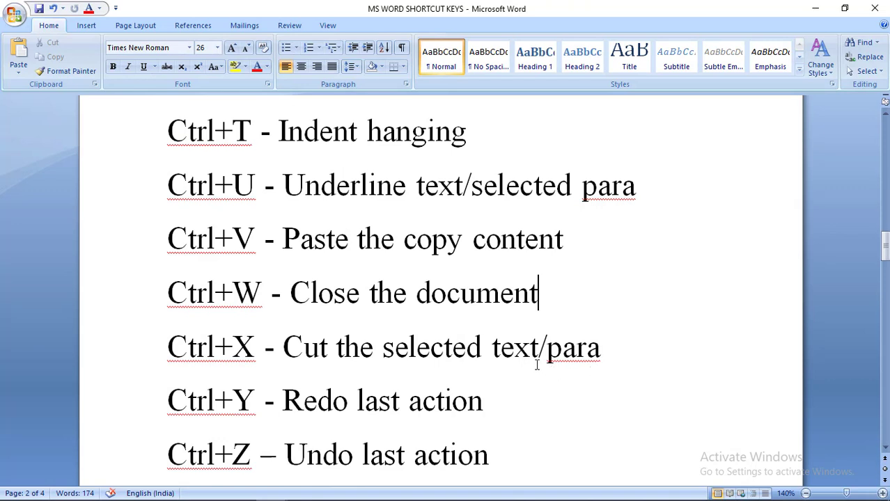
pyautogui.click(516, 357)
pyautogui.moveTo(275, 348); pyautogui.dragTo(439, 350)
# Copy the word 'Copy' from the Ctrl+C line on page 1 and paste it at the end of the Ctrl+E line
pyautogui.scroll(20, 439, 349)
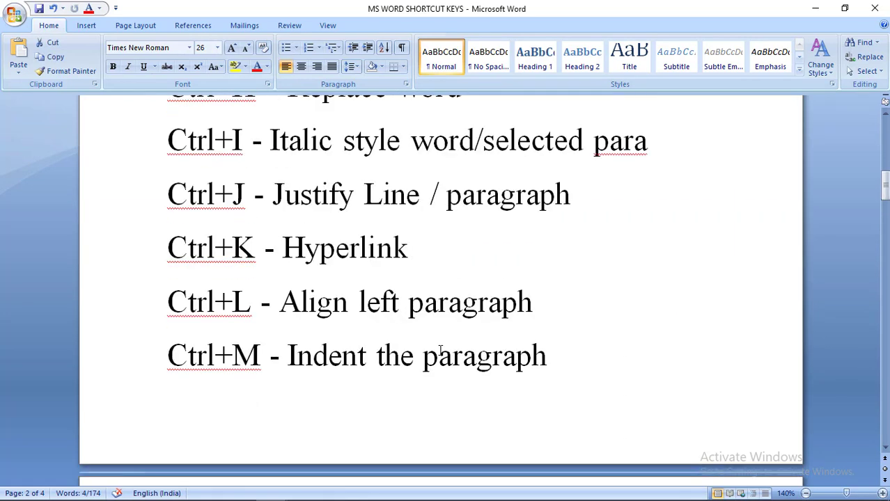
pyautogui.scroll(3, 439, 354)
pyautogui.scroll(-3, 439, 354)
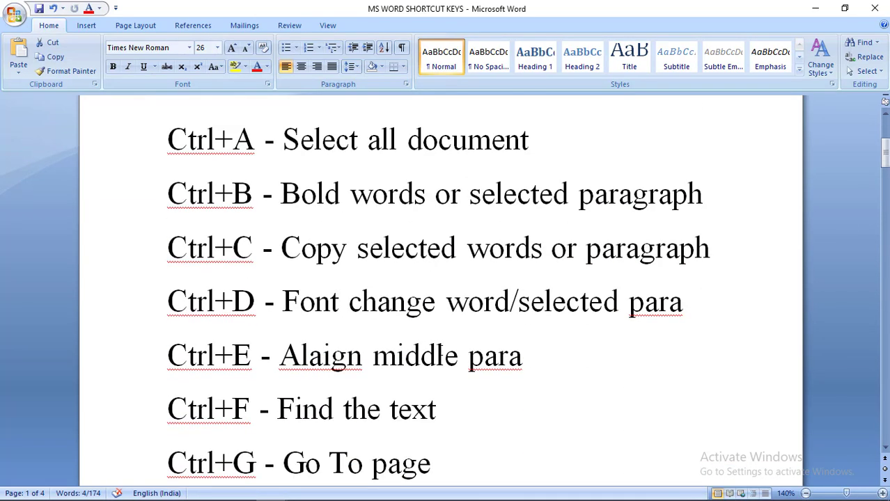
pyautogui.moveTo(281, 251); pyautogui.dragTo(343, 253)
pyautogui.hotkey('ctrl', 'c')
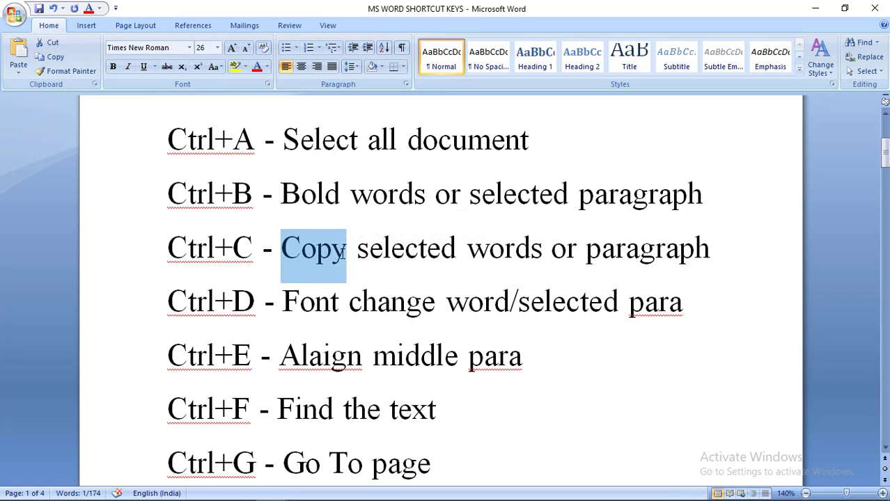
pyautogui.click(570, 362)
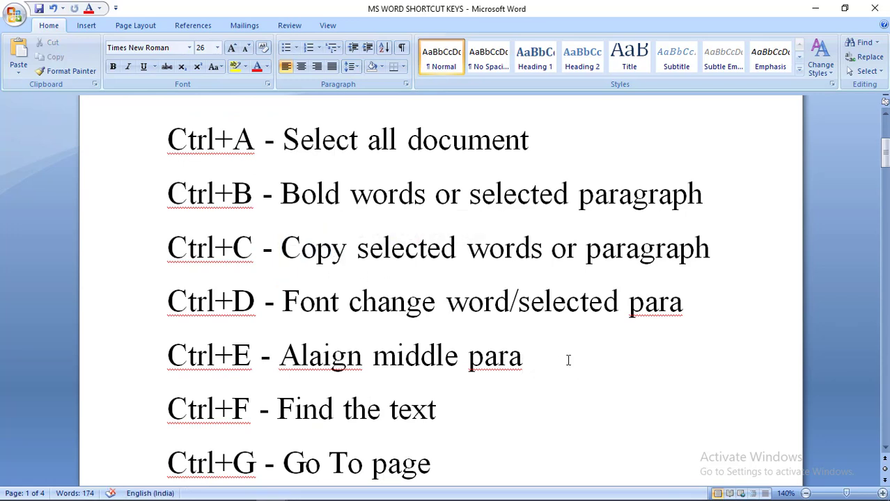
pyautogui.hotkey('ctrl', 'v')
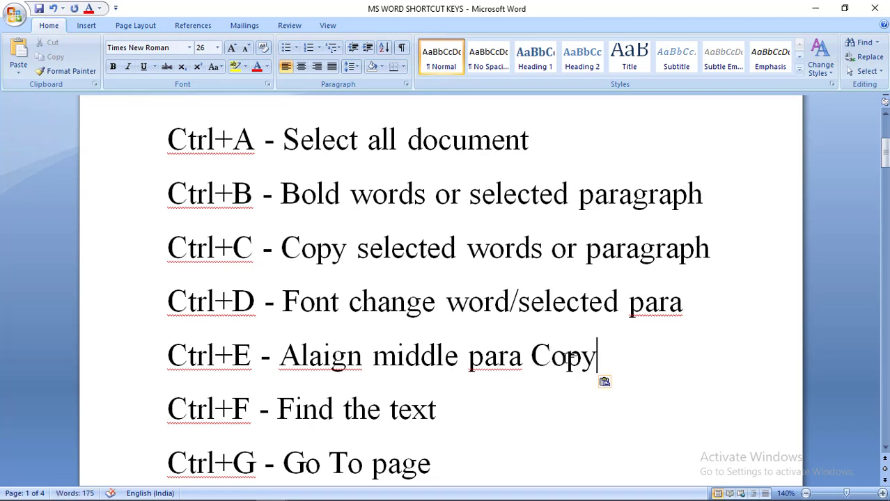
# Delete the pasted word 'Copy' from the end of the Ctrl+E line
pyautogui.press('BackSpace')
pyautogui.press('BackSpace')
pyautogui.press('BackSpace')
pyautogui.press('BackSpace')
pyautogui.press('BackSpace')
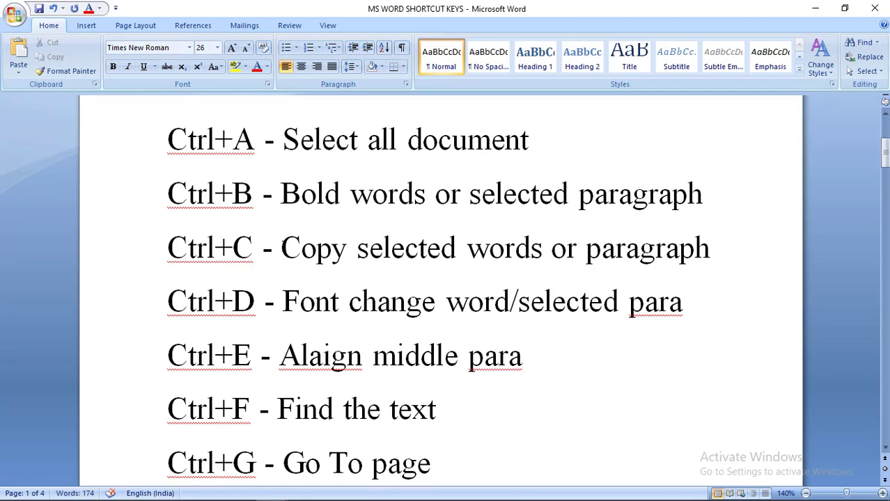
# Highlight 'Copy' in the Ctrl+C line, and return to the start of 'Paste' in the Ctrl+V line on page 2
pyautogui.moveTo(281, 244); pyautogui.dragTo(353, 242)
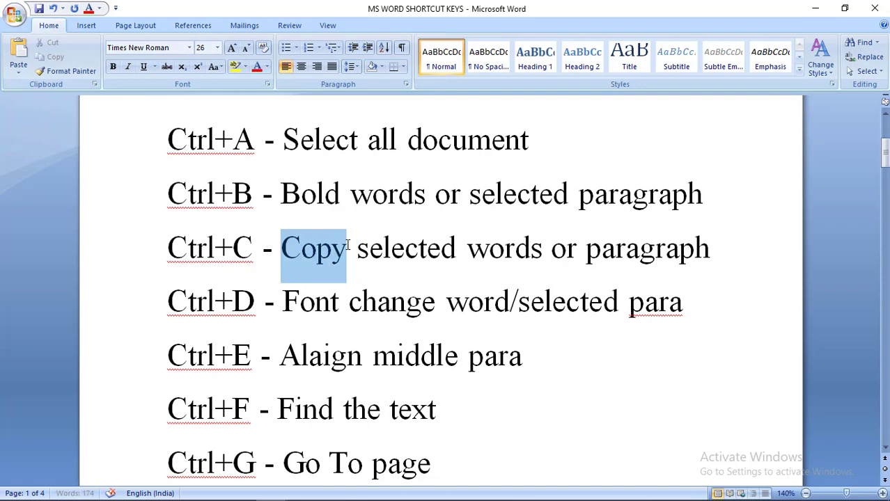
pyautogui.scroll(-10, 352, 244)
pyautogui.scroll(-5, 349, 245)
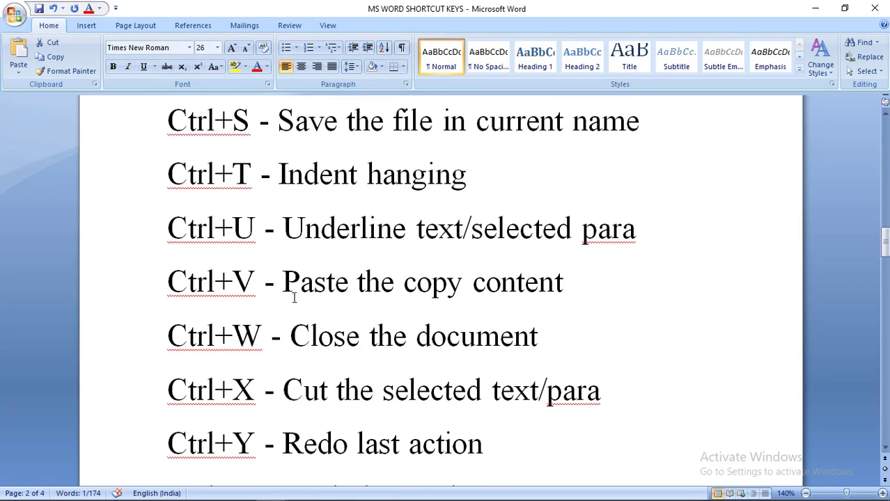
pyautogui.click(283, 282)
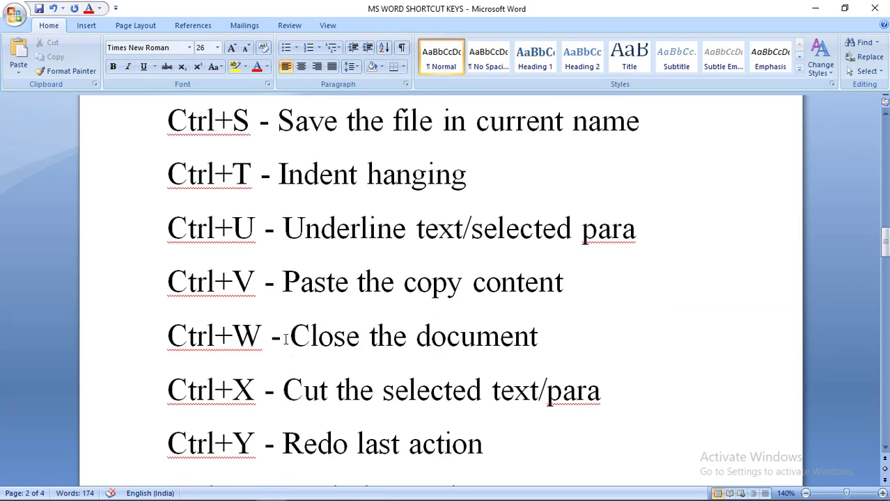
# Cut 'Cut the selected text/para' from the Ctrl+X line and paste it back three times in the same place
pyautogui.moveTo(282, 392); pyautogui.dragTo(670, 378)
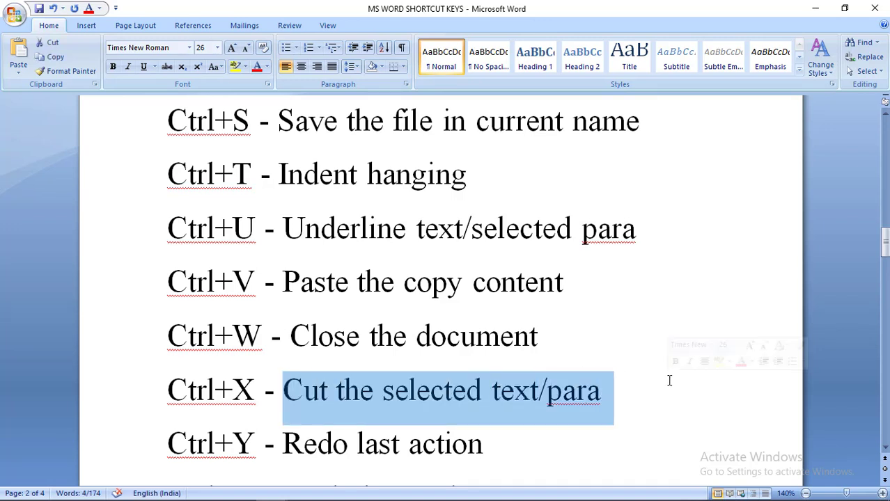
pyautogui.hotkey('ctrl', 'x')
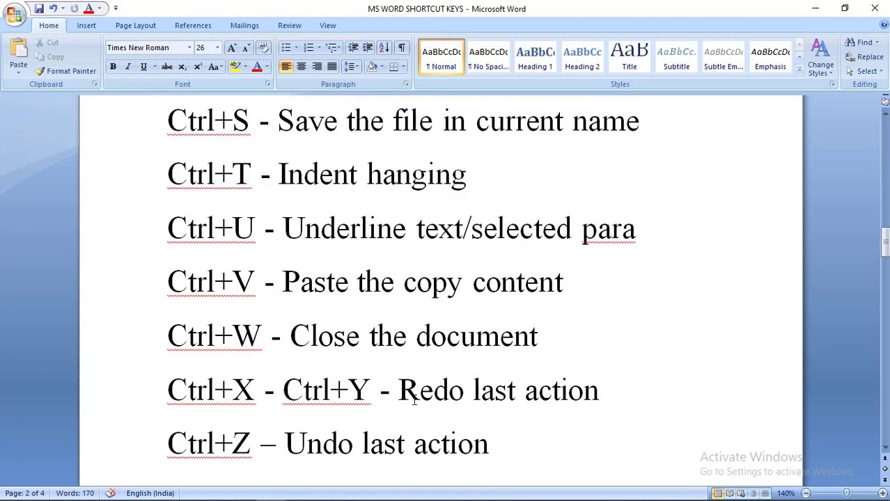
pyautogui.hotkey('ctrl', 'v')
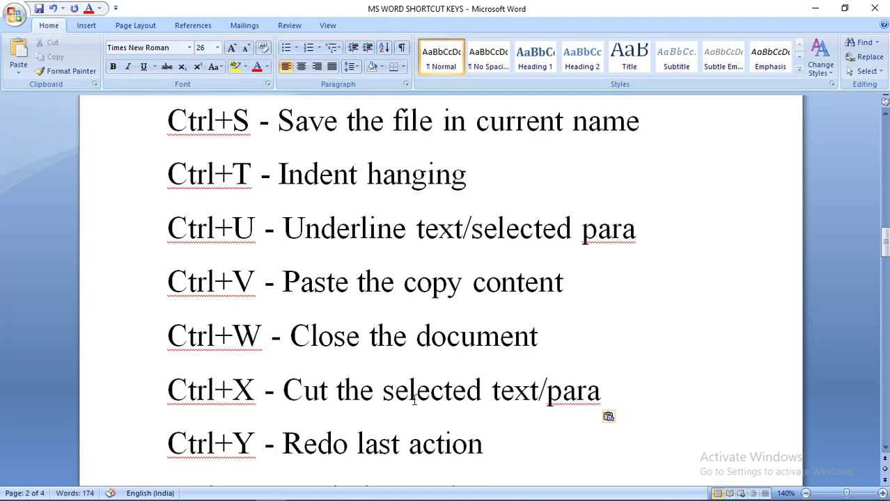
pyautogui.hotkey('ctrl', 'v')
pyautogui.hotkey('ctrl', 'v')
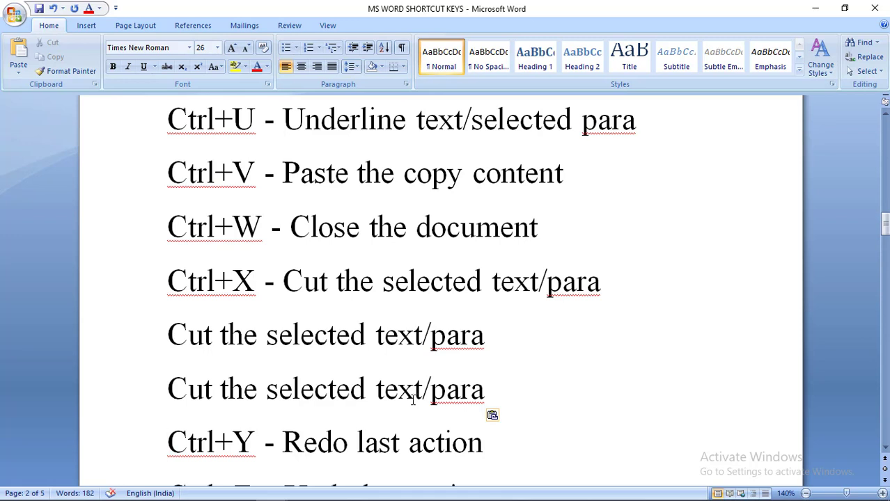
# Delete the extra pasted 'Cut the selected text/para' lines, end the Ctrl+X line with 'text', and put Ctrl+Y back on its own line
pyautogui.press('BackSpace')
pyautogui.press('BackSpace')
pyautogui.press('BackSpace')
pyautogui.press('BackSpace')
pyautogui.press('BackSpace')
pyautogui.press('BackSpace')
pyautogui.press('BackSpace')
pyautogui.press('BackSpace')
pyautogui.press('BackSpace')
pyautogui.press('BackSpace')
pyautogui.press('BackSpace')
pyautogui.press('BackSpace')
pyautogui.press('BackSpace')
pyautogui.press('BackSpace')
pyautogui.press('BackSpace')
pyautogui.press('BackSpace')
pyautogui.press('BackSpace')
pyautogui.press('BackSpace')
pyautogui.press('BackSpace')
pyautogui.press('BackSpace')
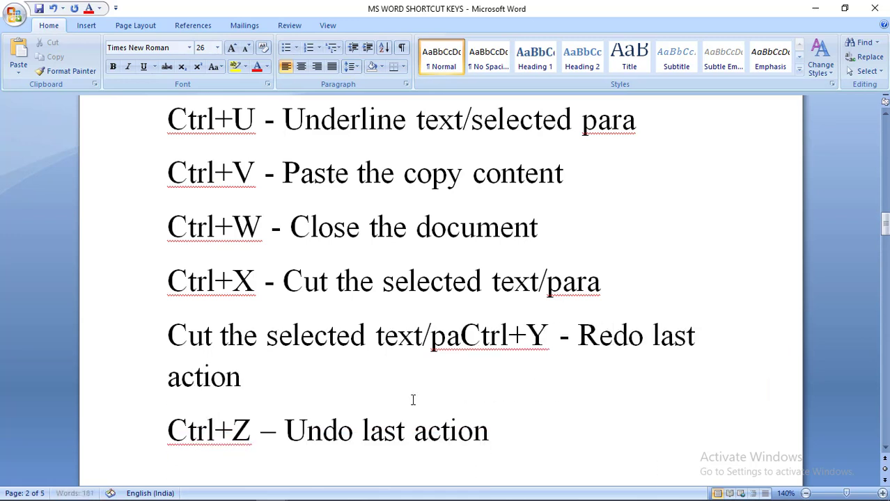
pyautogui.press('BackSpace')
pyautogui.press('BackSpace')
pyautogui.press('BackSpace')
pyautogui.press('BackSpace')
pyautogui.press('BackSpace')
pyautogui.press('BackSpace')
pyautogui.press('BackSpace')
pyautogui.press('BackSpace')
pyautogui.press('BackSpace')
pyautogui.press('BackSpace')
pyautogui.press('BackSpace')
pyautogui.press('BackSpace')
pyautogui.press('BackSpace')
pyautogui.press('BackSpace')
pyautogui.press('BackSpace')
pyautogui.press('BackSpace')
pyautogui.press('BackSpace')
pyautogui.press('BackSpace')
pyautogui.press('BackSpace')
pyautogui.press('BackSpace')
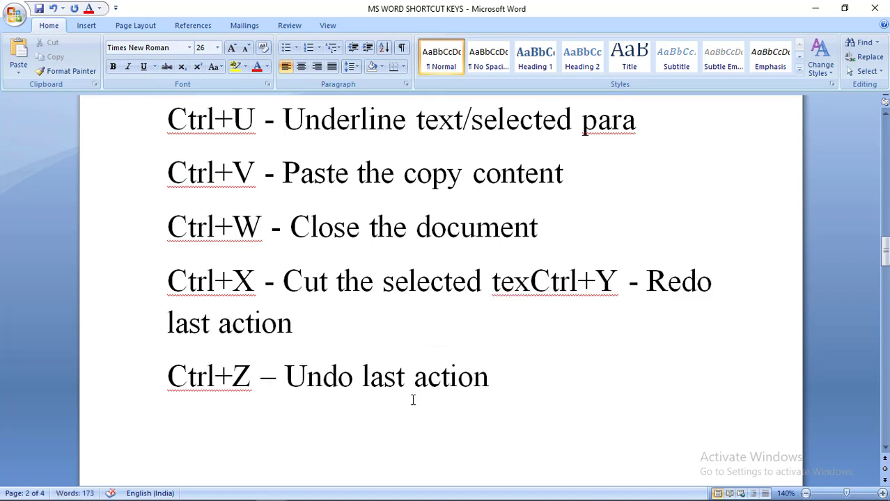
pyautogui.write('t')
pyautogui.press('Return')
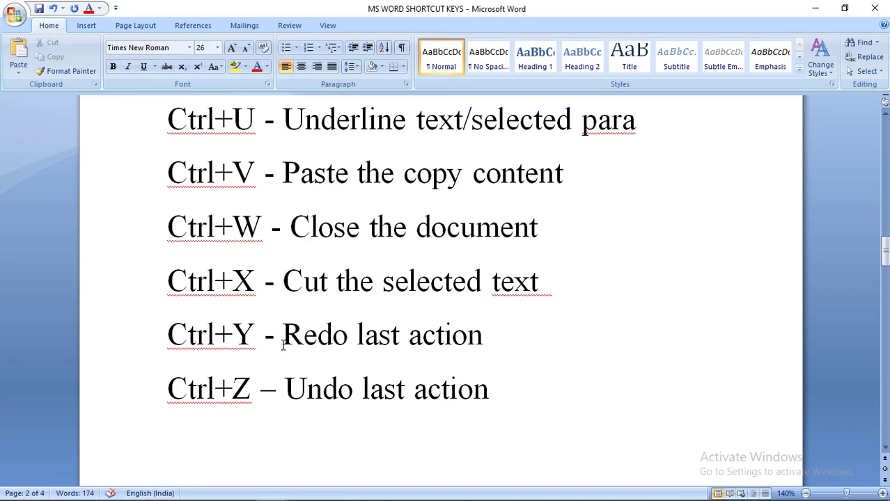
# Highlight the Ctrl+Y line on page 2, and start a new paragraph below the page 3 text with 'SO FRIENDS PLZ SUBS'
pyautogui.moveTo(169, 335); pyautogui.dragTo(481, 335)
pyautogui.click(556, 358)
pyautogui.scroll(-5, 538, 411)
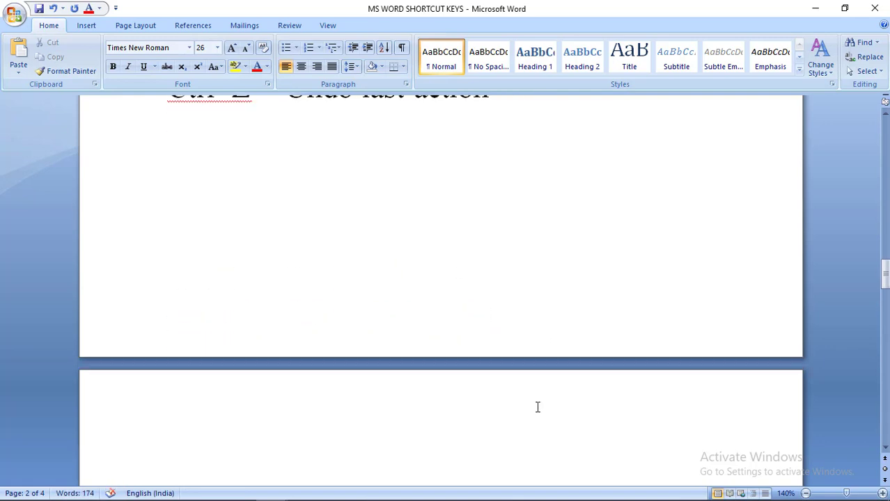
pyautogui.scroll(-3, 538, 407)
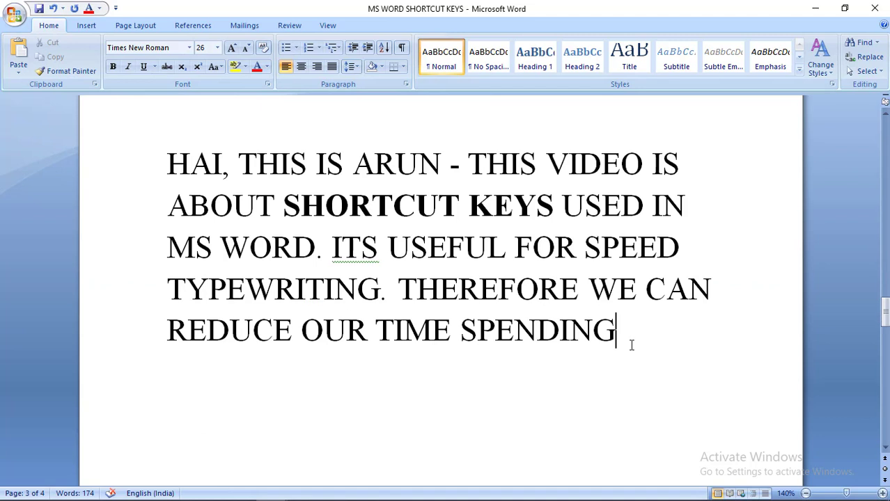
pyautogui.click(364, 385)
pyautogui.write('SO')
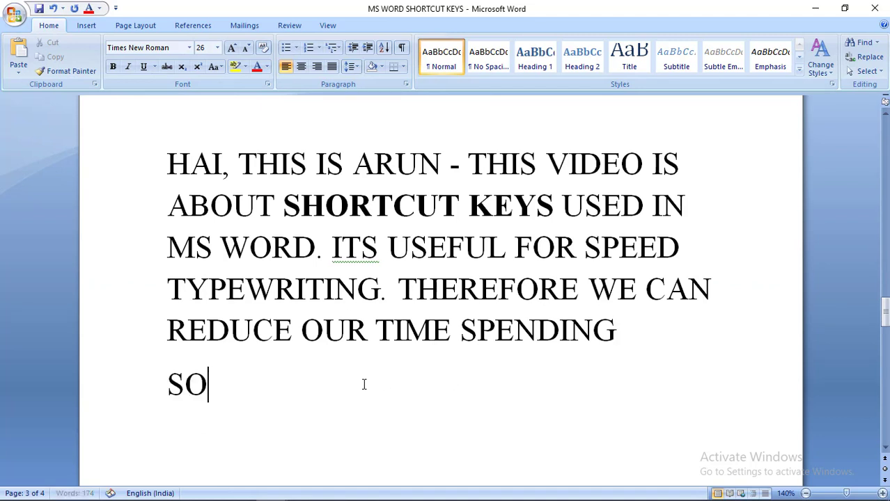
pyautogui.write(' FRIENDS')
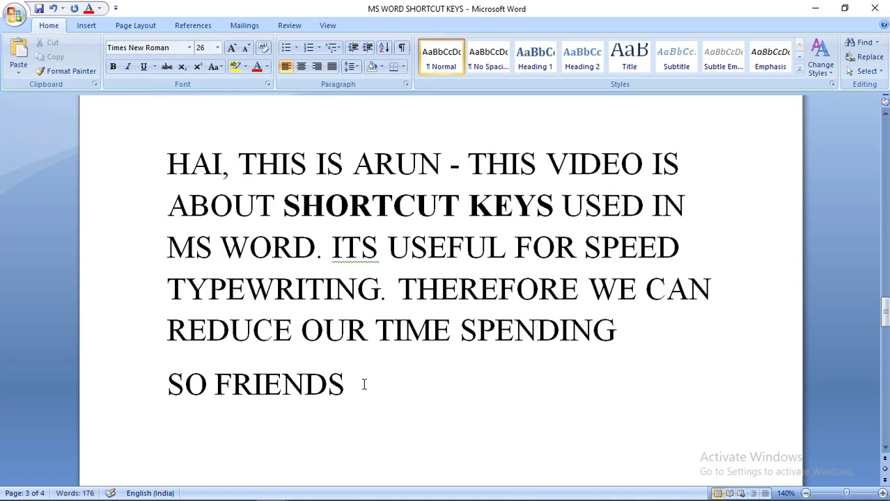
pyautogui.write(' PLZ SUBS')
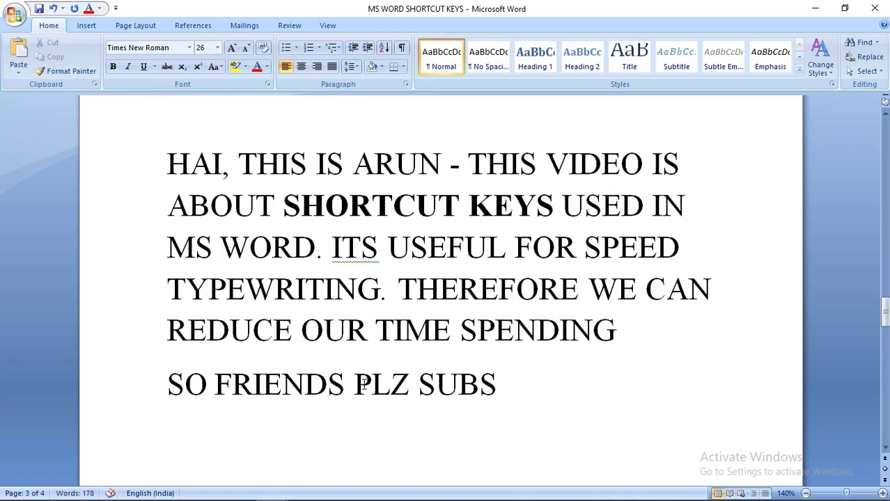
# Complete the new page 3 line so that it reads 'SO FRIENDS PLZ SUBSCRIBE MY CHANNEL'
pyautogui.moveTo(354, 385); pyautogui.dragTo(372, 385)
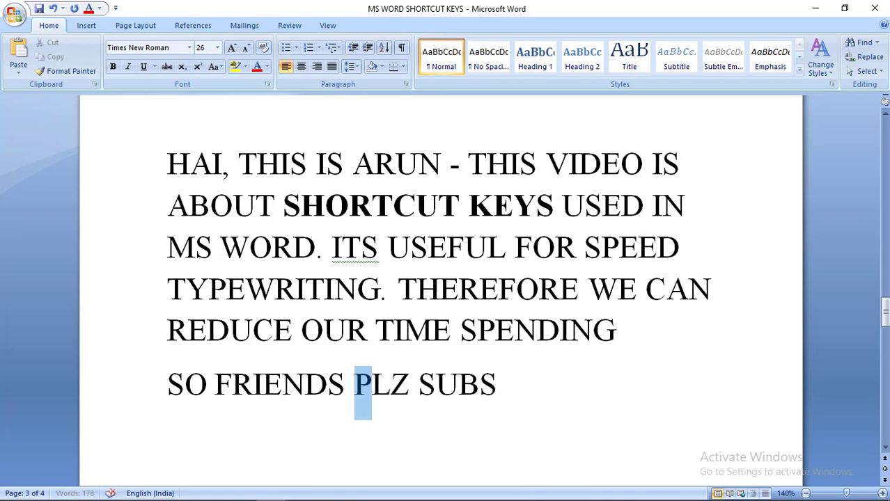
pyautogui.press('Right')
pyautogui.press('Right')
pyautogui.press('Right')
pyautogui.press('Right')
pyautogui.press('Right')
pyautogui.press('Right')
pyautogui.press('Right')
pyautogui.press('Right')
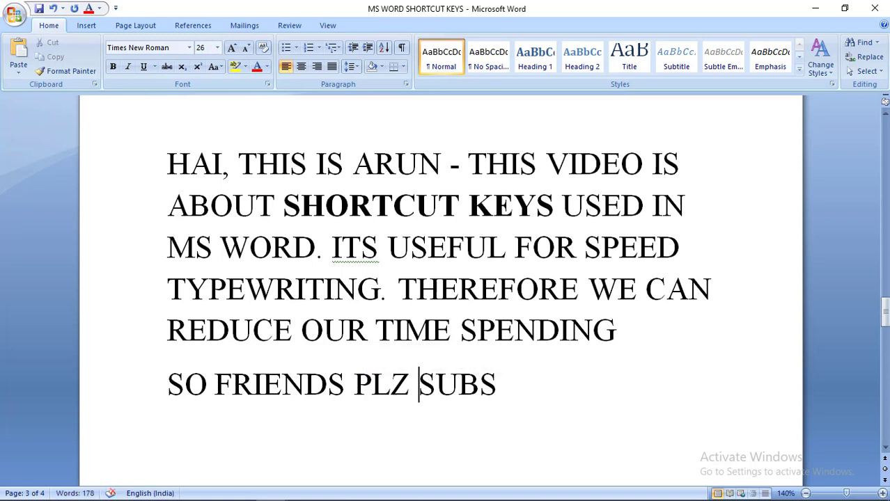
pyautogui.write('CRI')
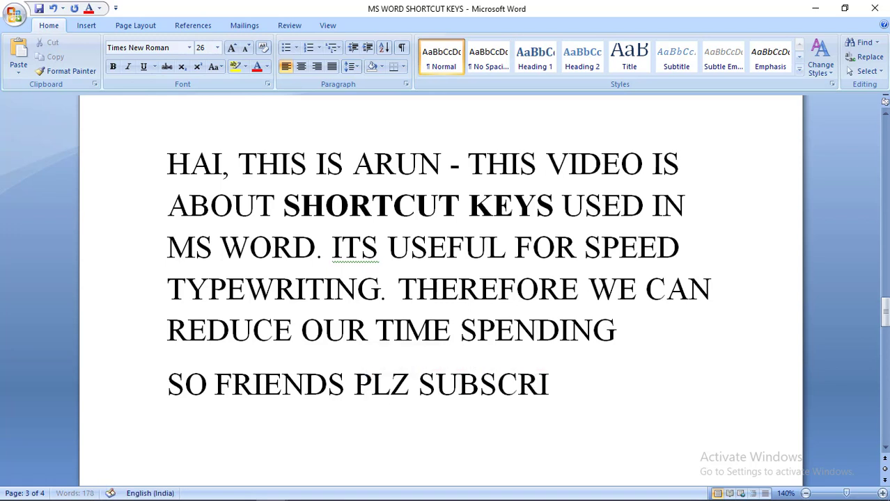
pyautogui.write('BE MY CHANNEL')
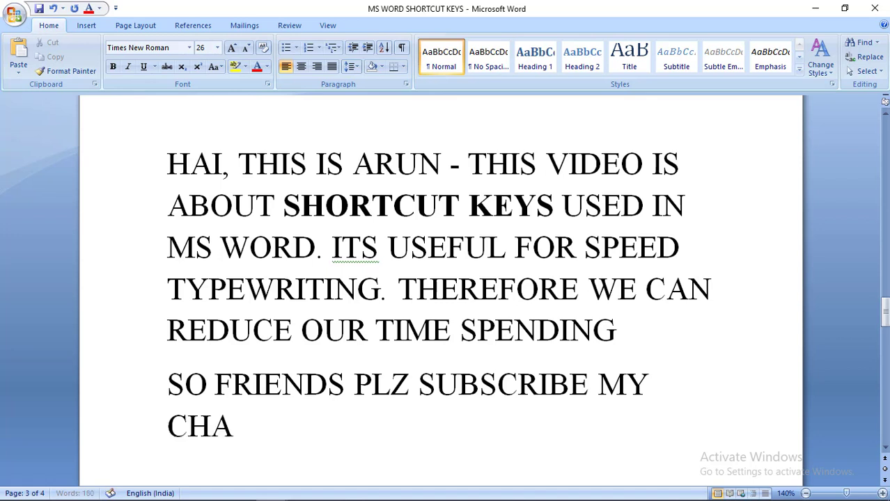